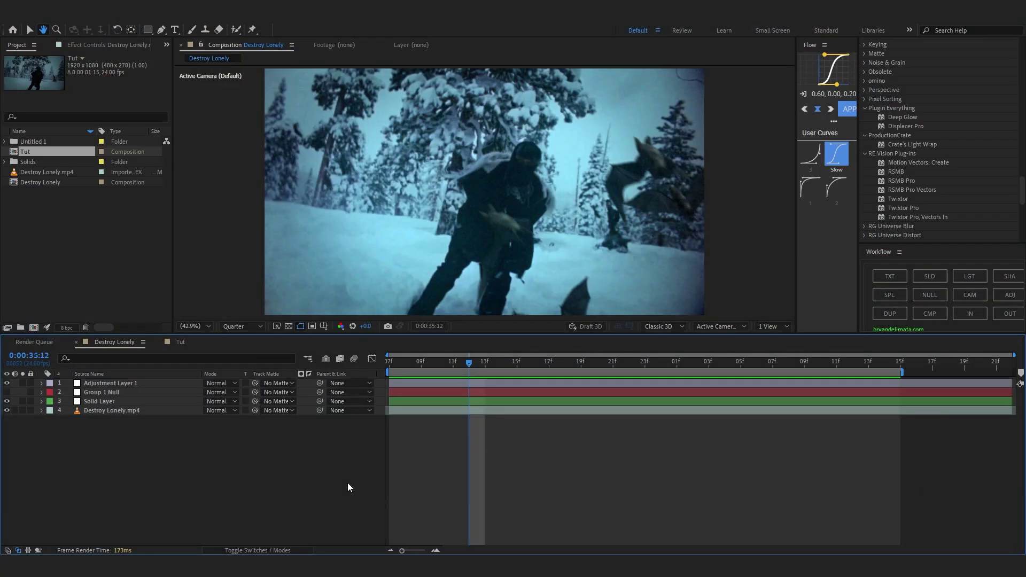
# Preview part of the finished Destroy Lonely composition and open the Tut composition.
pyautogui.press('space')
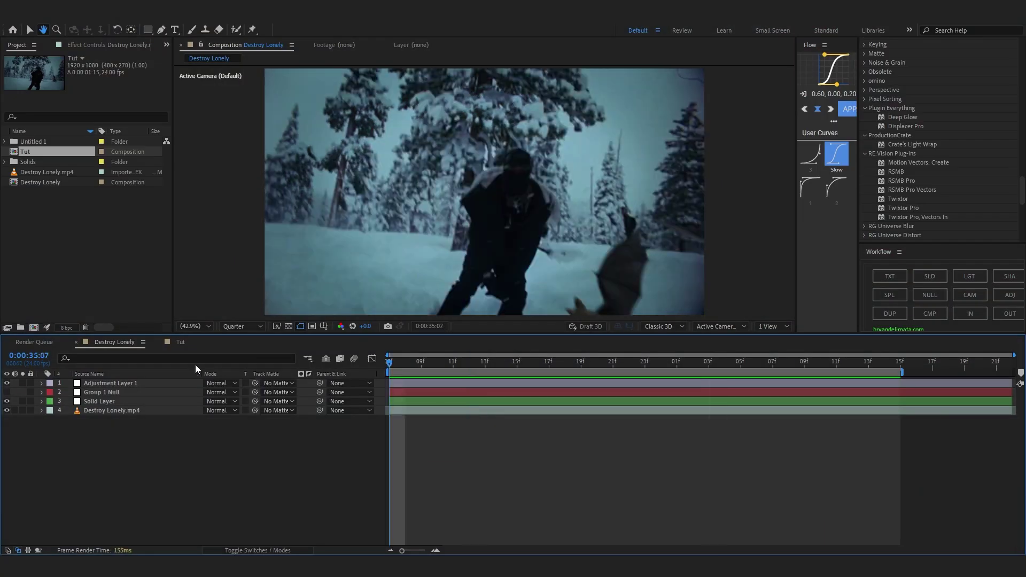
pyautogui.moveTo(420, 365); pyautogui.dragTo(542, 370)
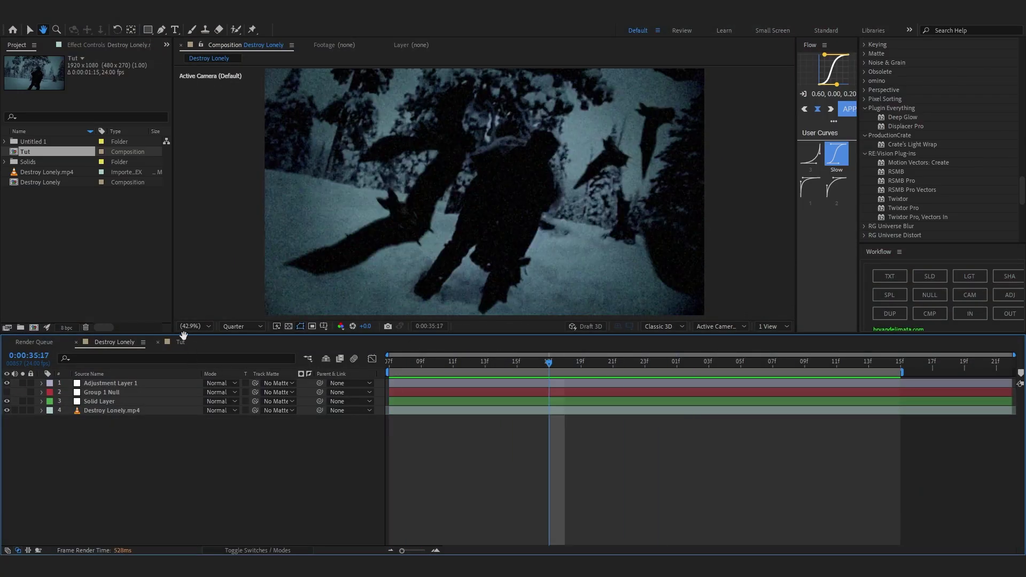
pyautogui.click(185, 342)
pyautogui.press('space')
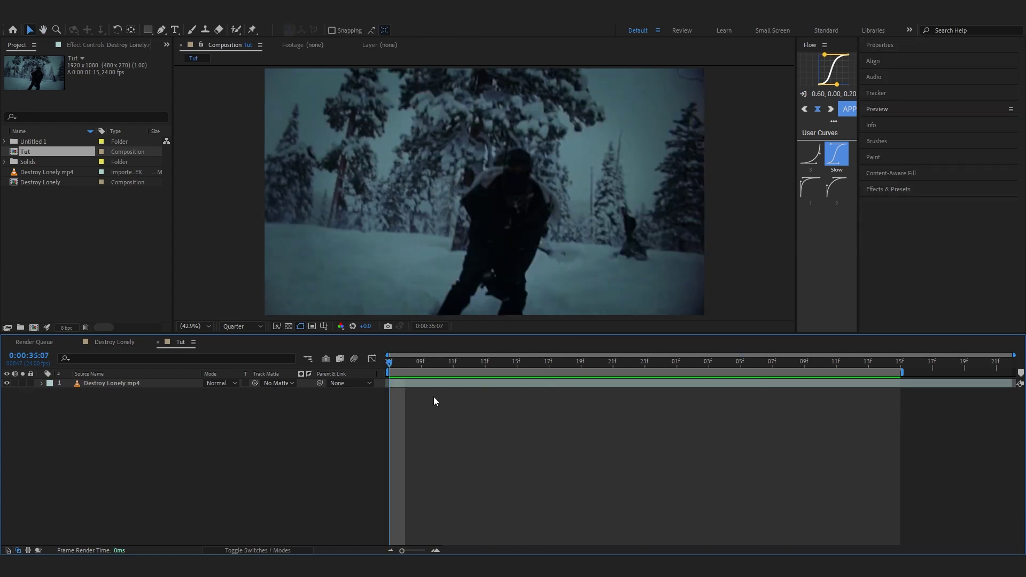
# Create a 1920 x 1080 px dark gray solid layer in the Tut composition and rename it Element.
pyautogui.hotkey('ctrl', 'y')
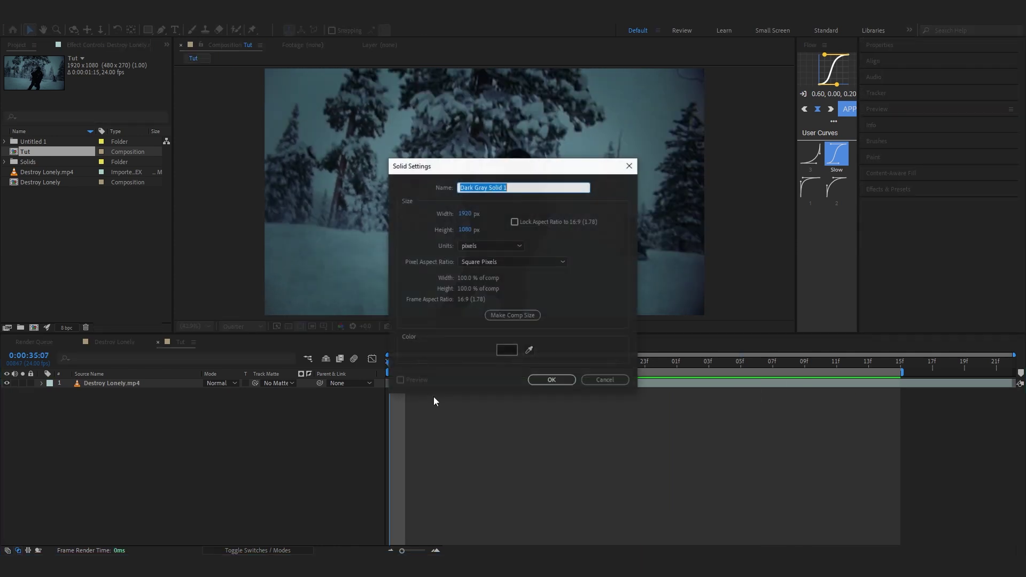
pyautogui.press('Return')
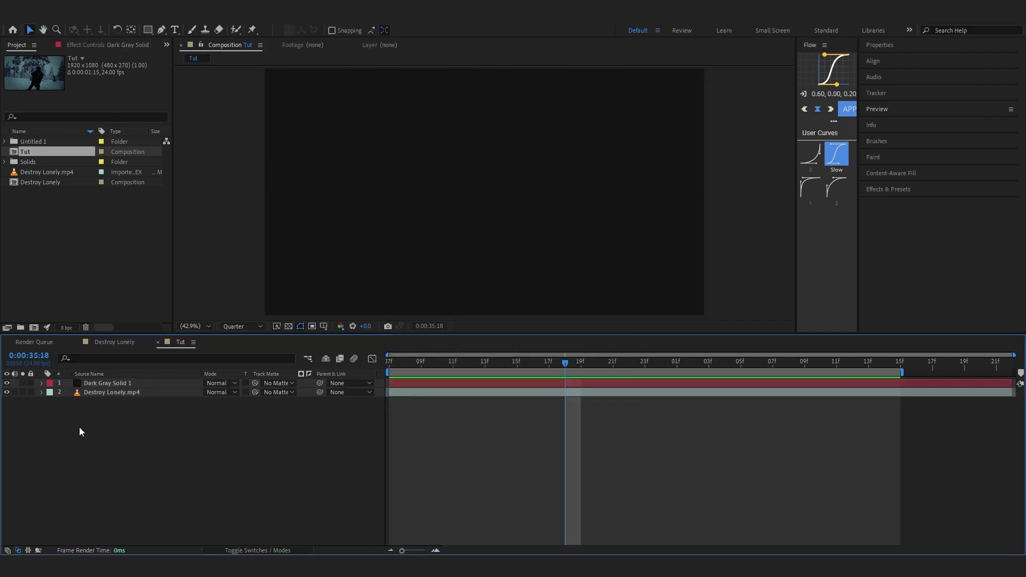
pyautogui.rightClick(88, 428)
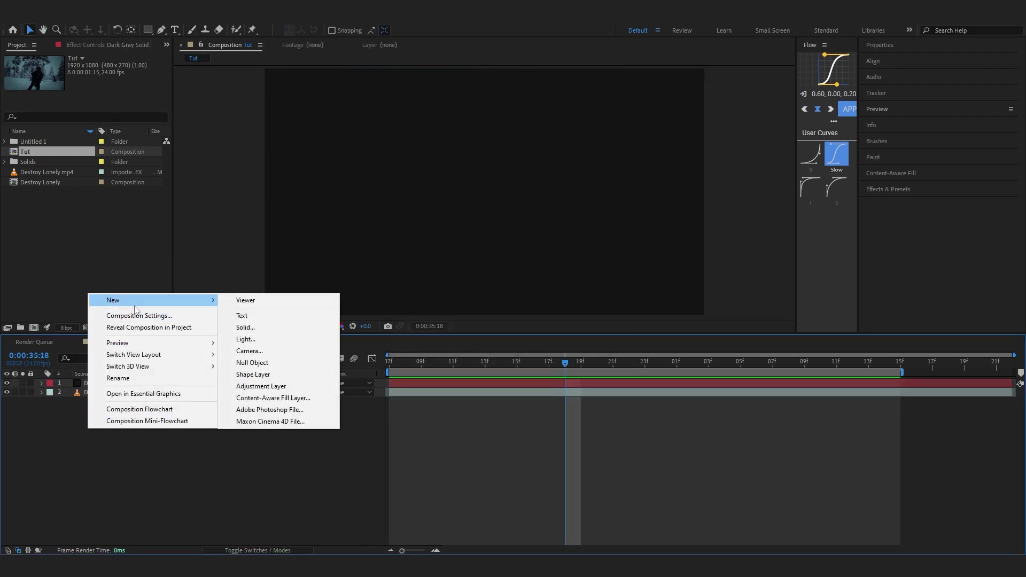
pyautogui.click(362, 431)
pyautogui.click(124, 382)
pyautogui.press('Return')
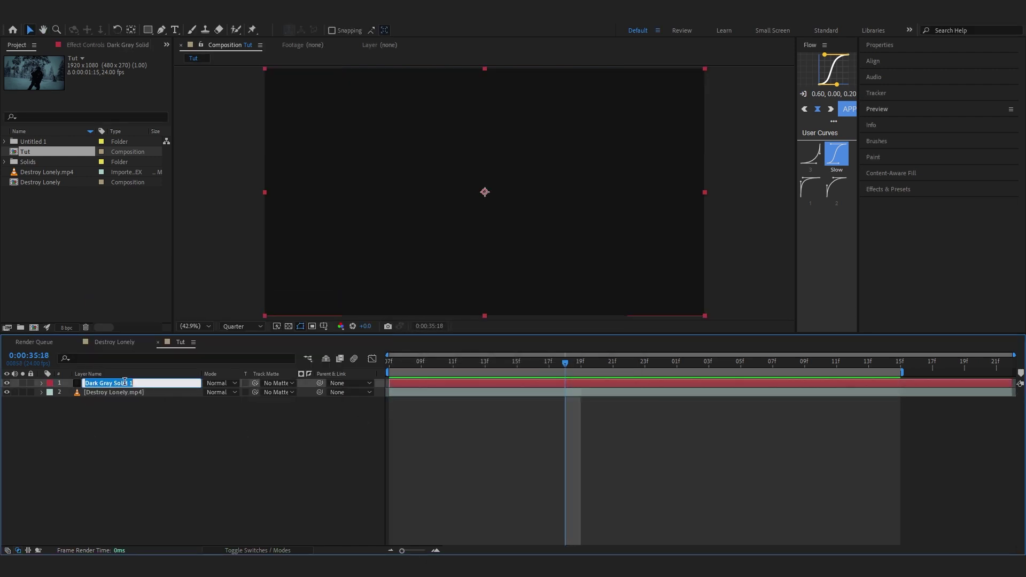
pyautogui.press('Return')
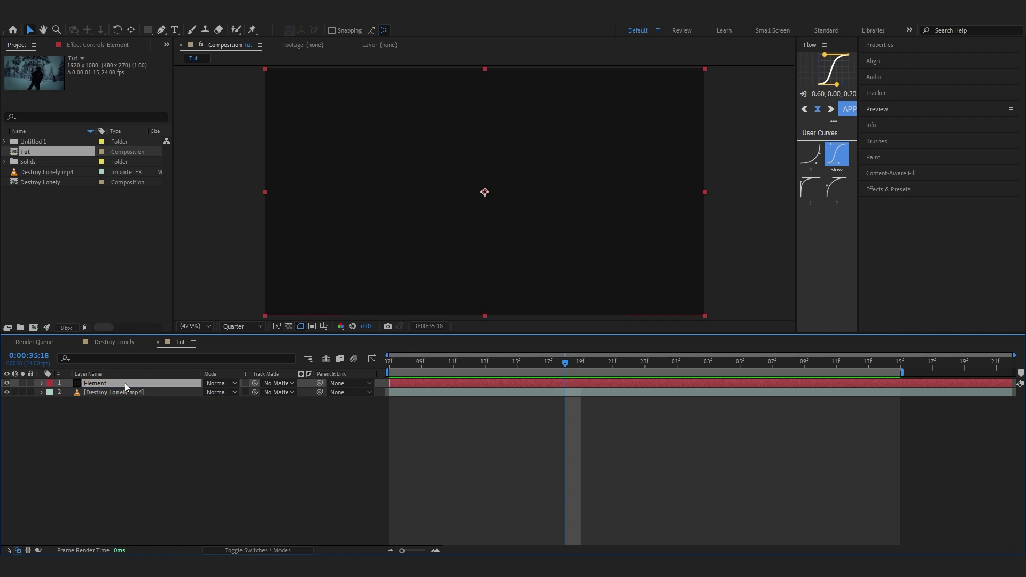
# Apply the Element effect to the Element layer and open its Scene Setup.
pyautogui.hotkey('ctrl', 'space')
pyautogui.write('element')
pyautogui.press('Return')
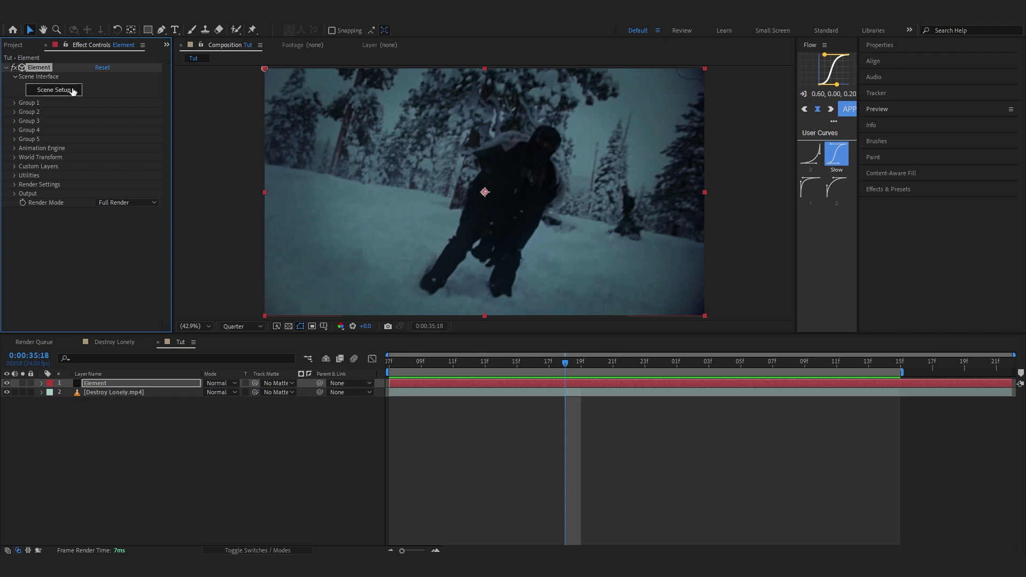
pyautogui.click(54, 90)
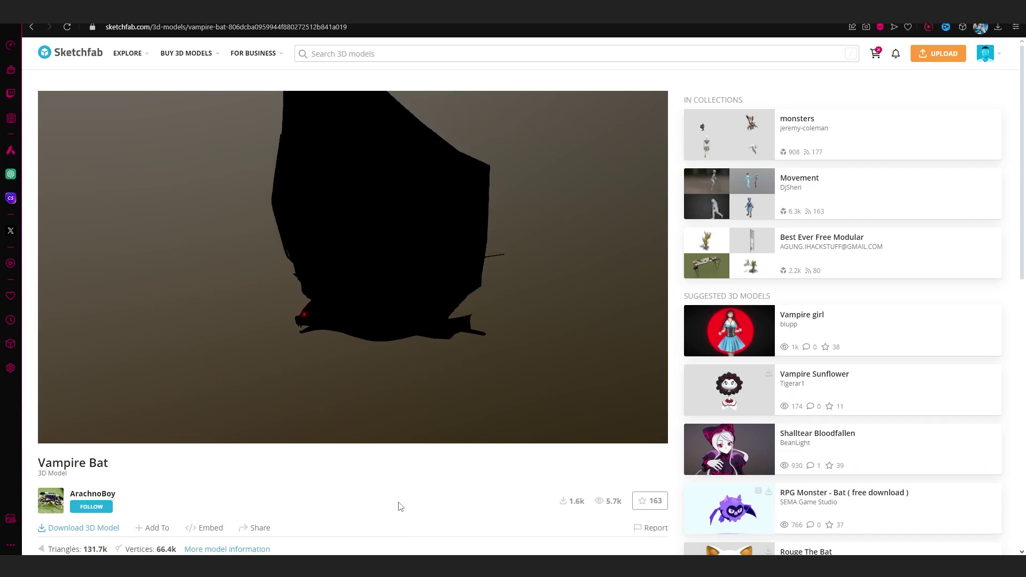
# Switch to Sketchfab in the browser and examine the bats search results and the animated Vampire Bat model's page.
pyautogui.scroll(-4, 398, 506)
pyautogui.scroll(4, 403, 474)
pyautogui.moveTo(469, 342)
pyautogui.mouseDown()
pyautogui.moveTo(584, 245)
pyautogui.moveTo(595, 300)
pyautogui.moveTo(219, 316)
pyautogui.moveTo(370, 330)
pyautogui.moveTo(428, 287)
pyautogui.moveTo(463, 328)
pyautogui.moveTo(422, 325)
pyautogui.mouseUp()
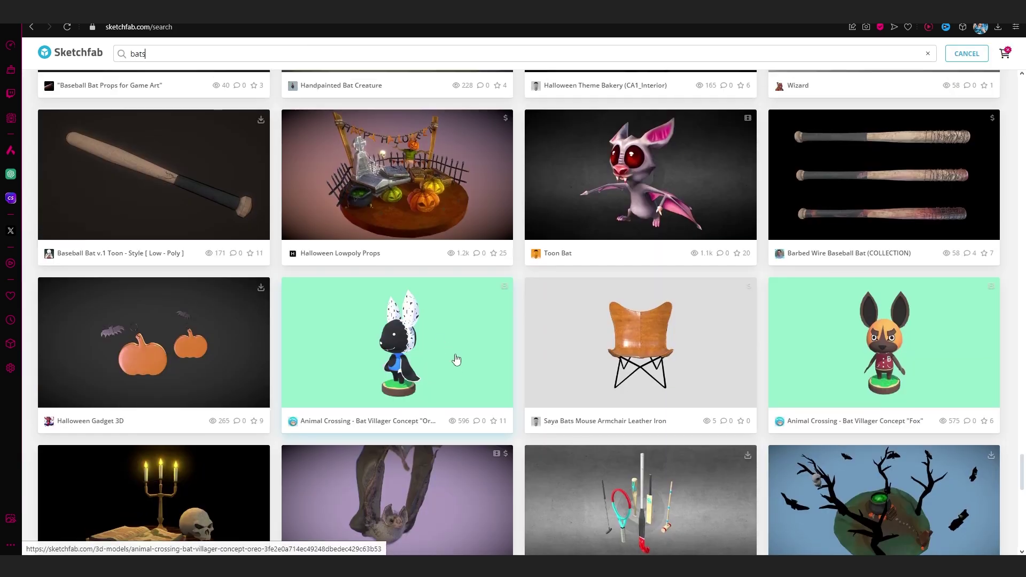
pyautogui.scroll(-10, 455, 360)
pyautogui.scroll(5, 456, 360)
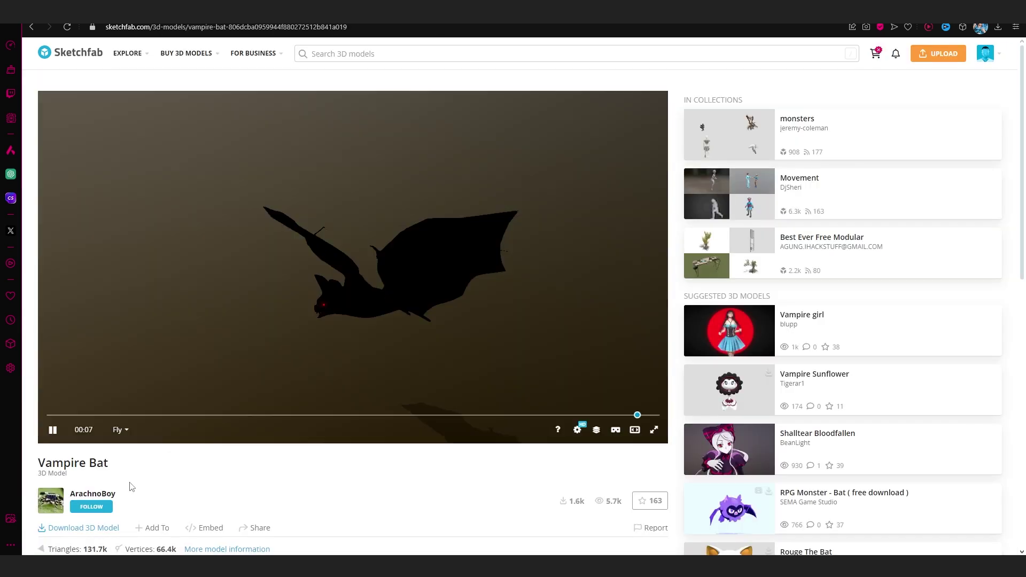
pyautogui.scroll(-4, 140, 455)
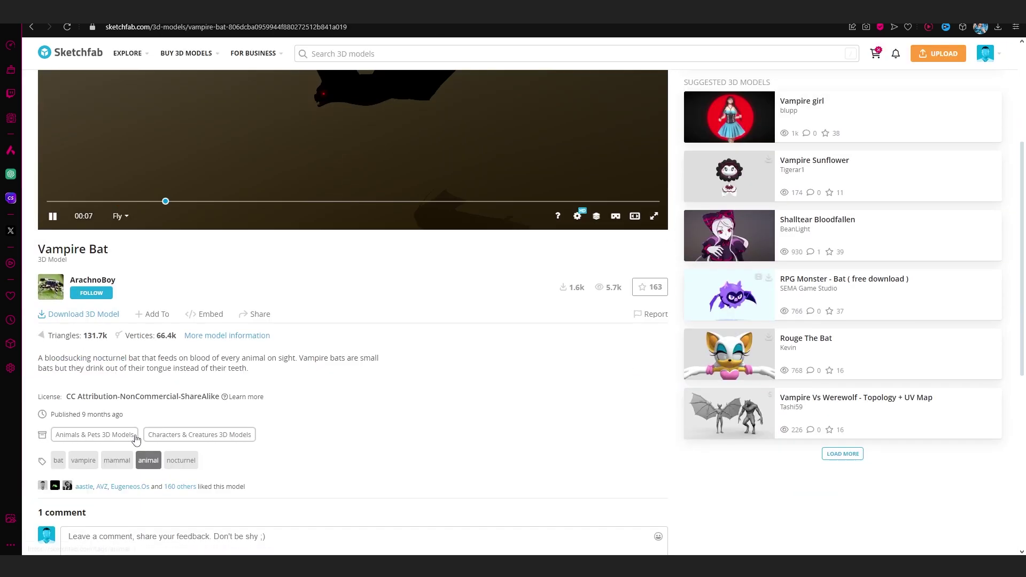
pyautogui.moveTo(142, 281); pyautogui.dragTo(76, 283)
pyautogui.scroll(3, 176, 295)
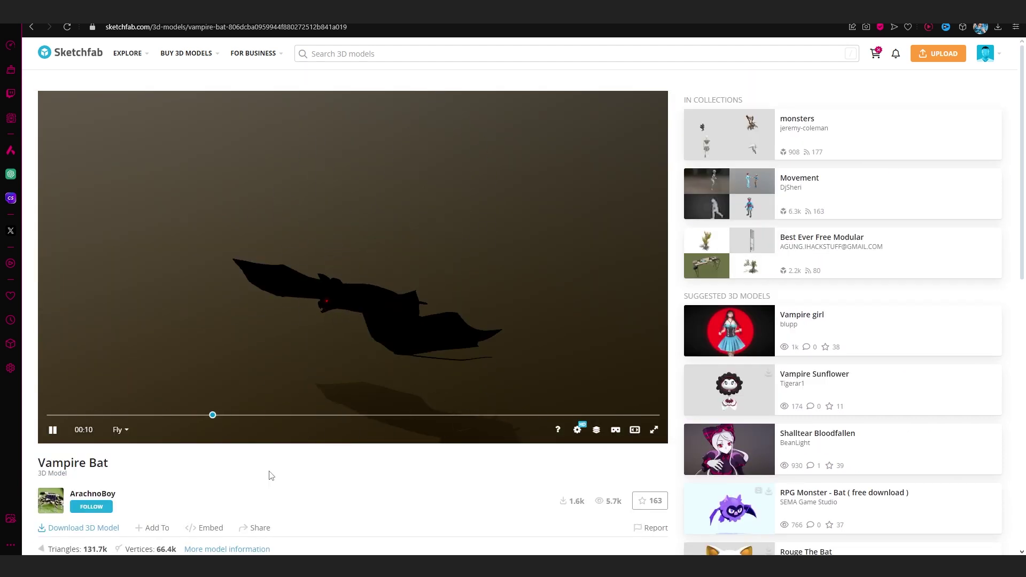
# Download the Vampire Bat model in its original glb format.
pyautogui.scroll(-1, 62, 506)
pyautogui.click(54, 483)
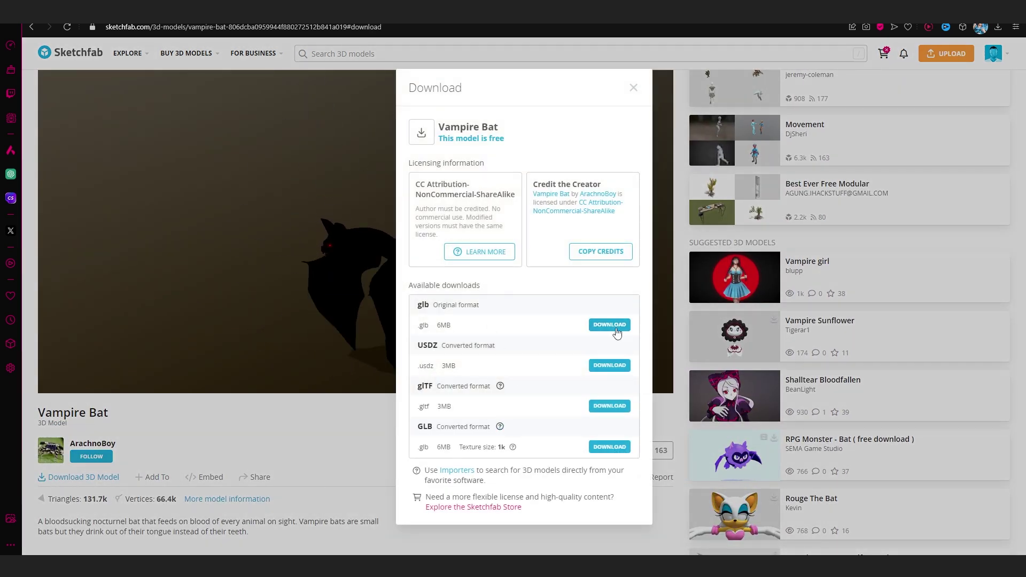
pyautogui.click(609, 324)
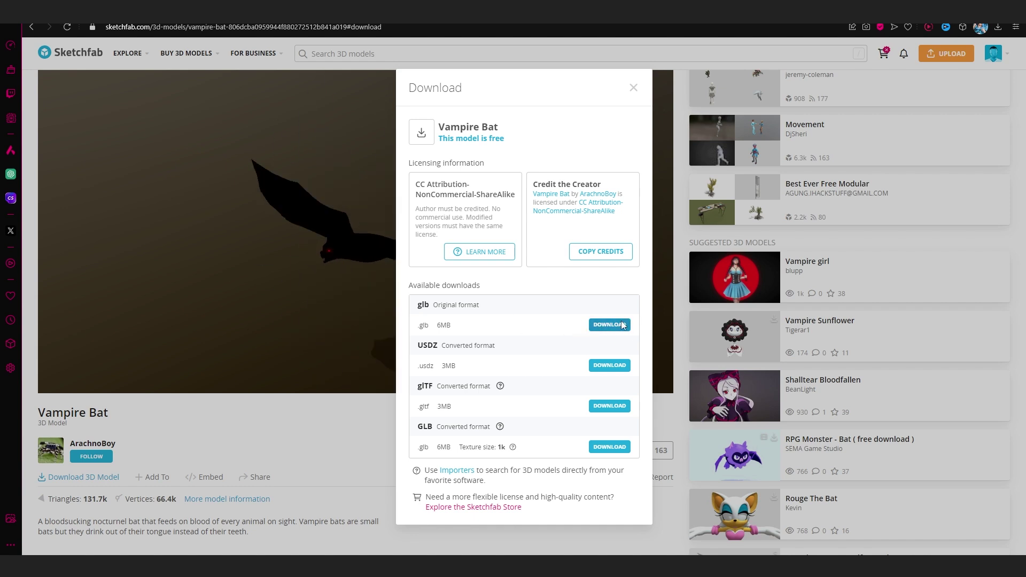
pyautogui.click(705, 132)
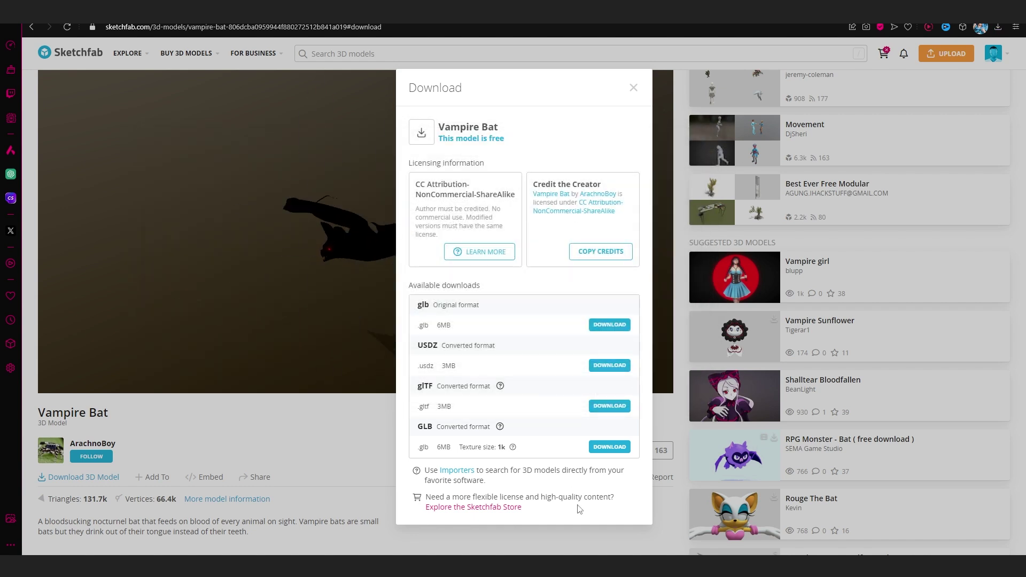
# Switch to File Explorer, show the TUT folder with large thumbnails, and extract vampire-bat.zip there.
pyautogui.moveTo(553, 567)
pyautogui.click(523, 525)
pyautogui.click(514, 220)
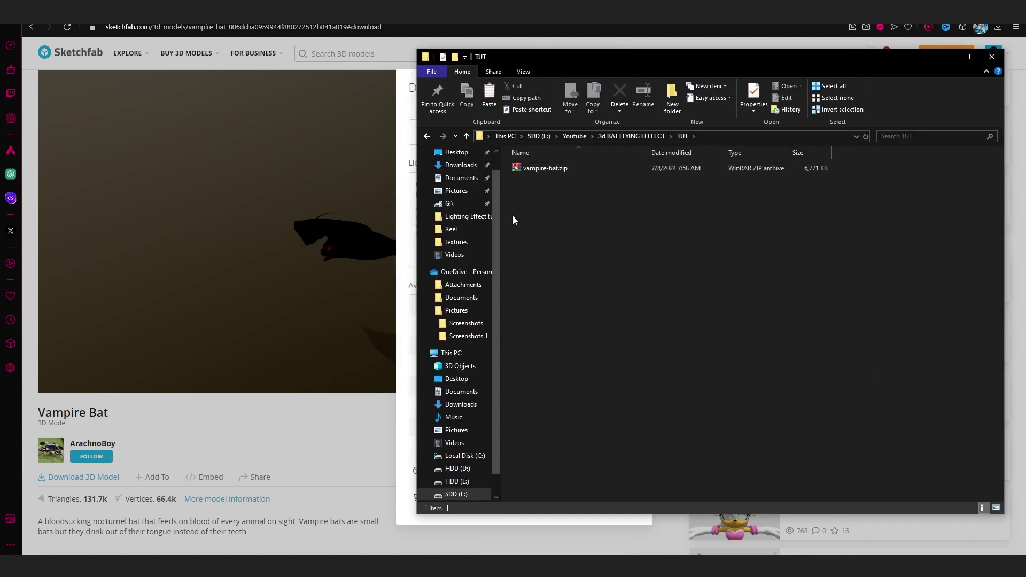
pyautogui.click(996, 508)
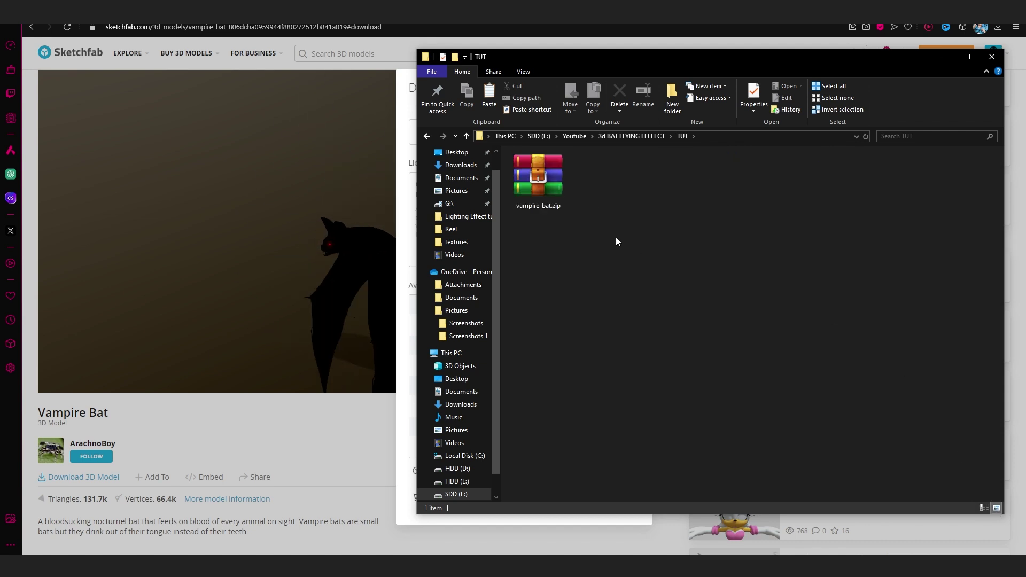
pyautogui.rightClick(541, 188)
pyautogui.click(556, 240)
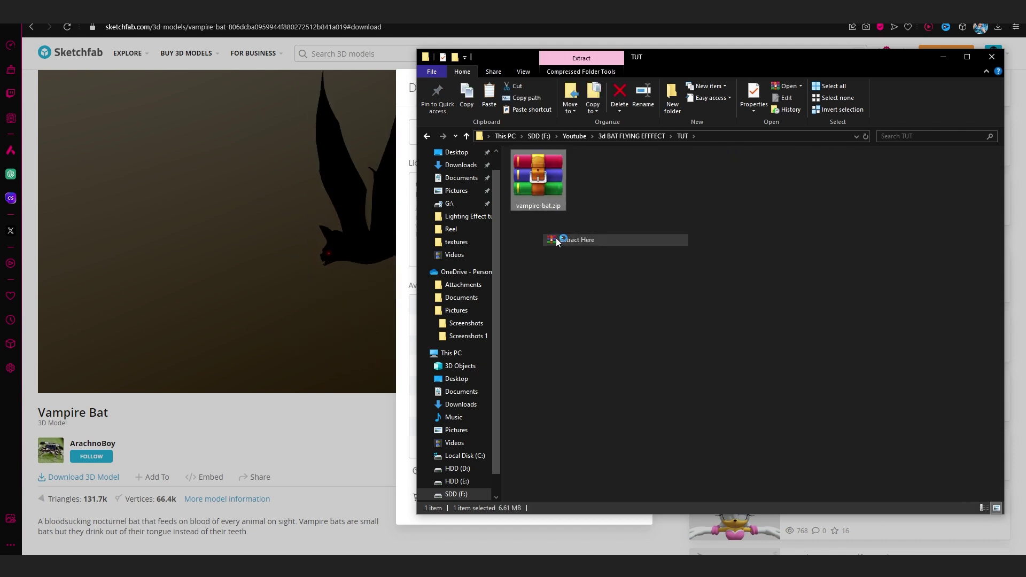
# Open the extracted source folder, show its contents as large thumbnails, and select bat.glb.
pyautogui.doubleClick(538, 180)
pyautogui.click(525, 172)
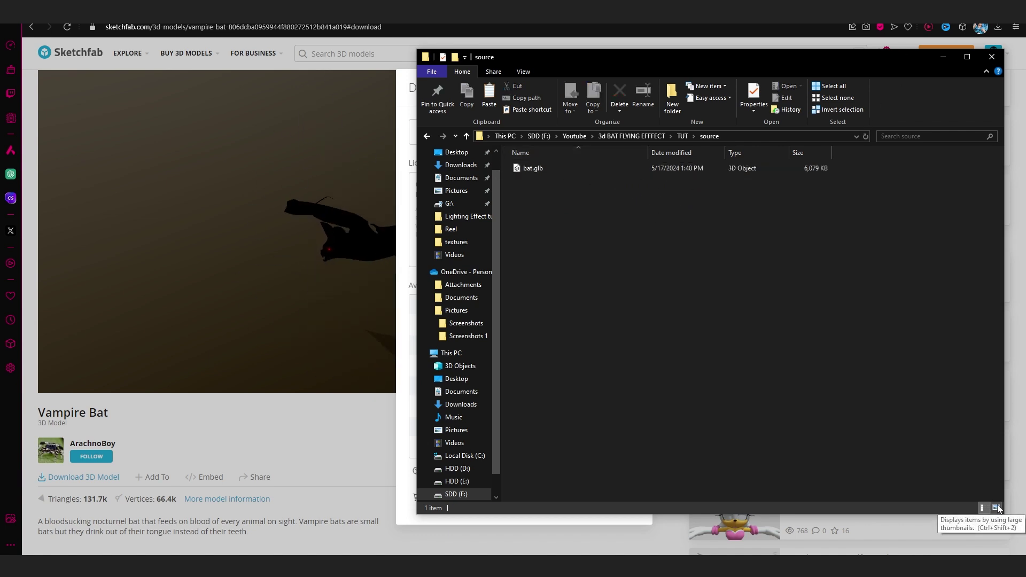
pyautogui.click(995, 508)
pyautogui.moveTo(605, 324); pyautogui.dragTo(560, 200)
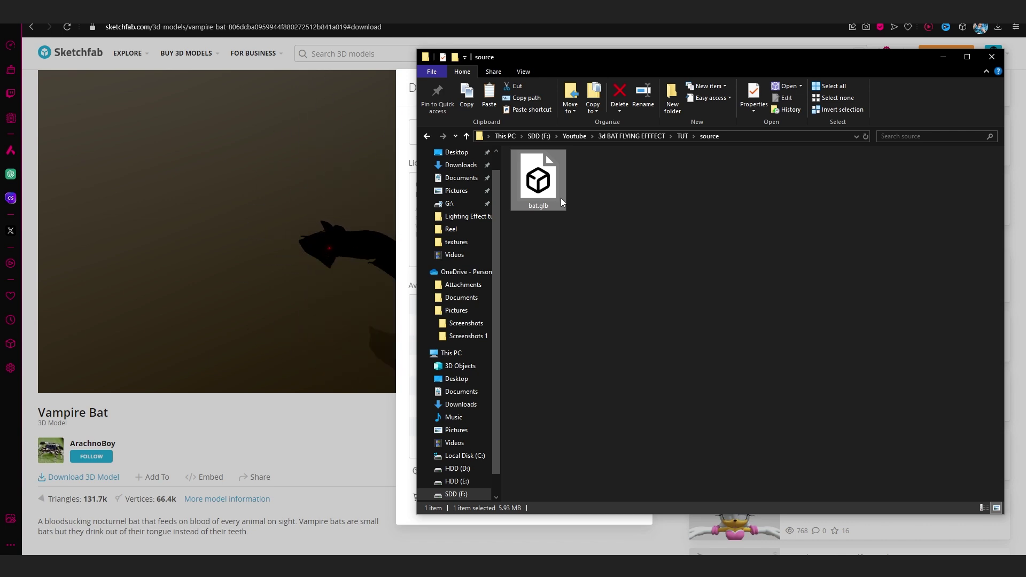
pyautogui.moveTo(880, 63); pyautogui.dragTo(724, 63)
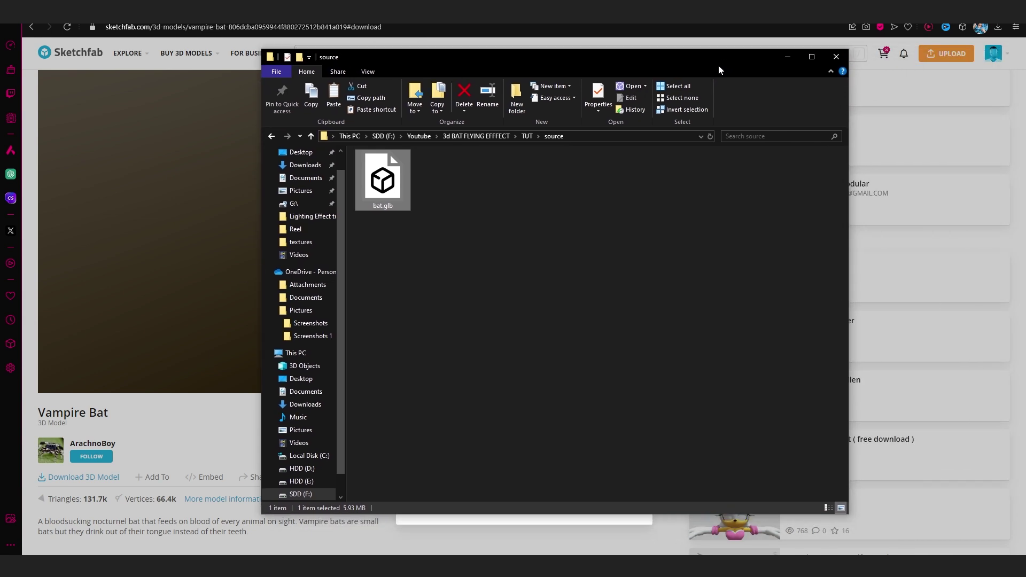
# Switch to Blender, start a new General file, and delete the default camera, cube and light.
pyautogui.click(263, 565)
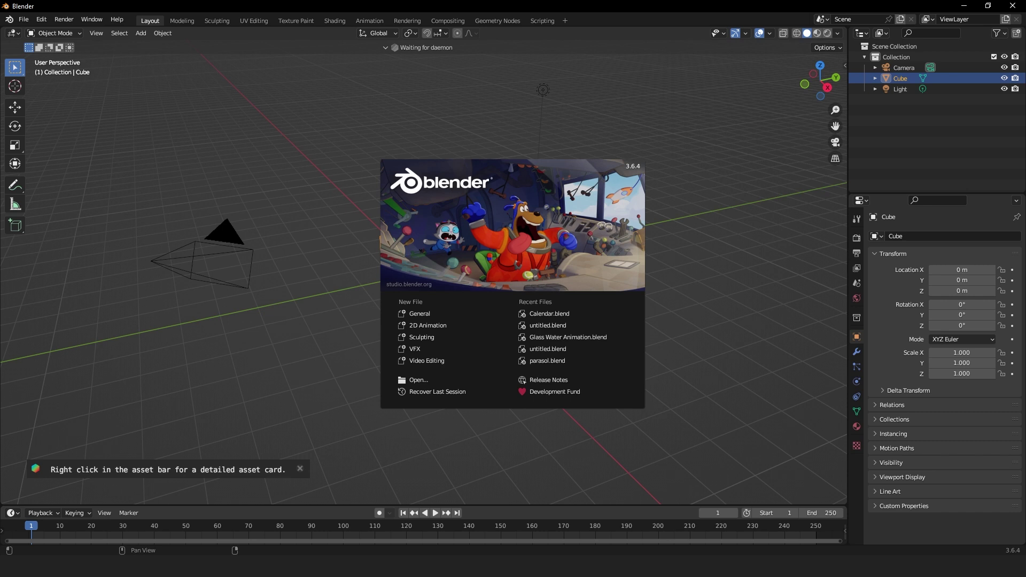
pyautogui.click(413, 319)
pyautogui.moveTo(447, 382); pyautogui.dragTo(380, 187)
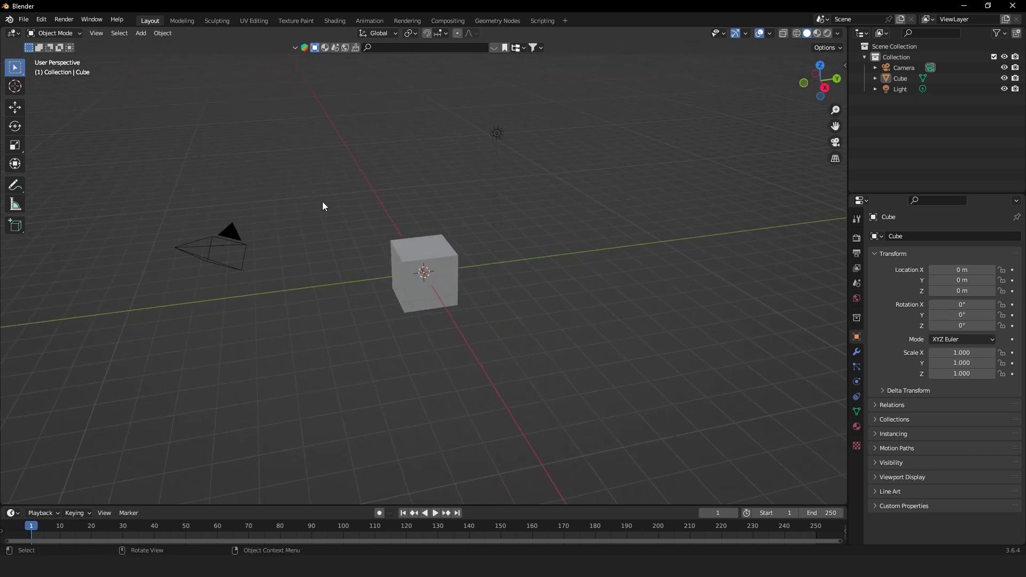
pyautogui.press('a')
pyautogui.press('x')
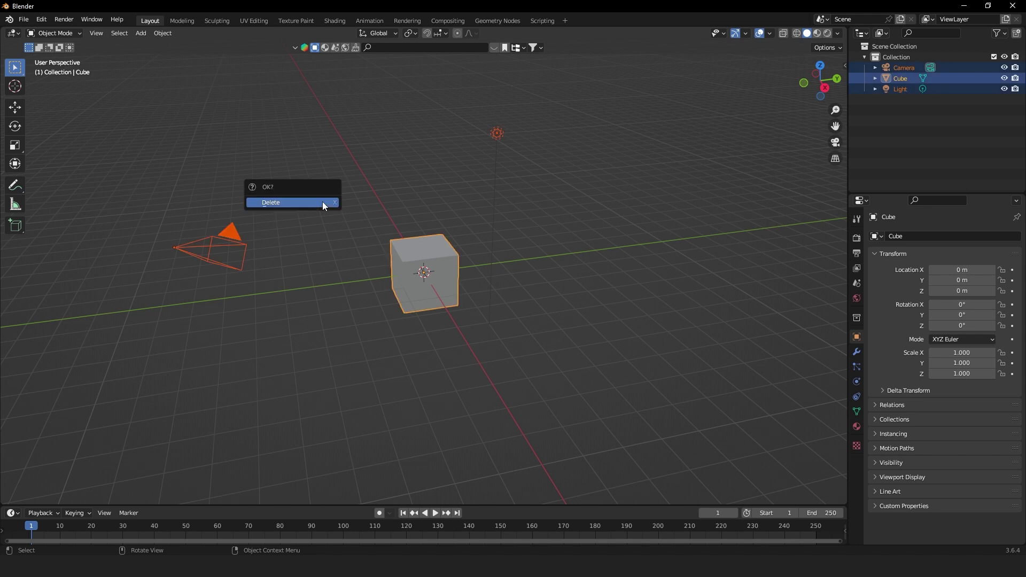
pyautogui.click(322, 201)
pyautogui.moveTo(322, 201); pyautogui.dragTo(391, 170)
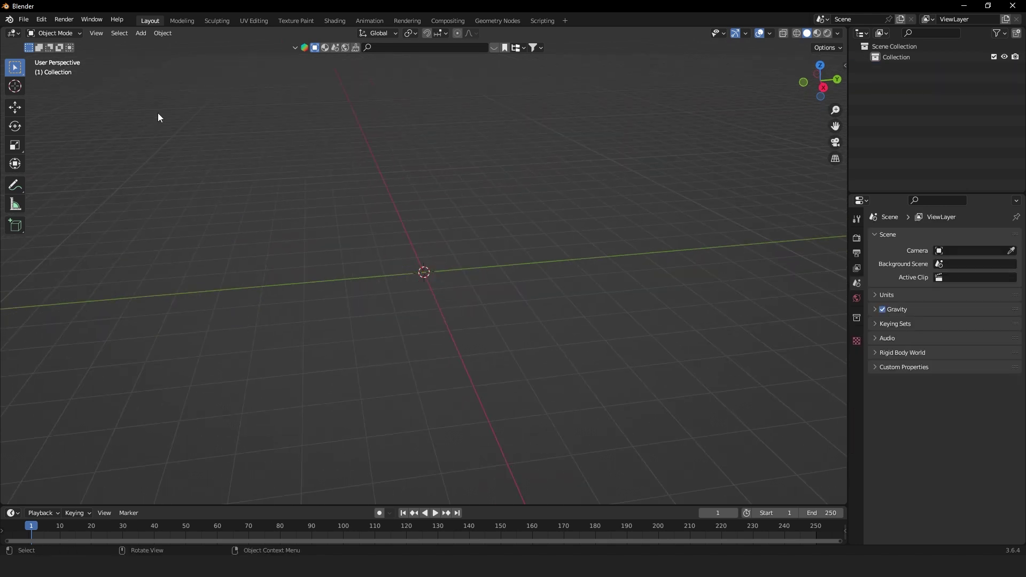
# Import bat.glb as glTF 2.0 from the F: drive folder Youtube\3d BAT FLYING EFFFECT\TUT\source.
pyautogui.click(24, 20)
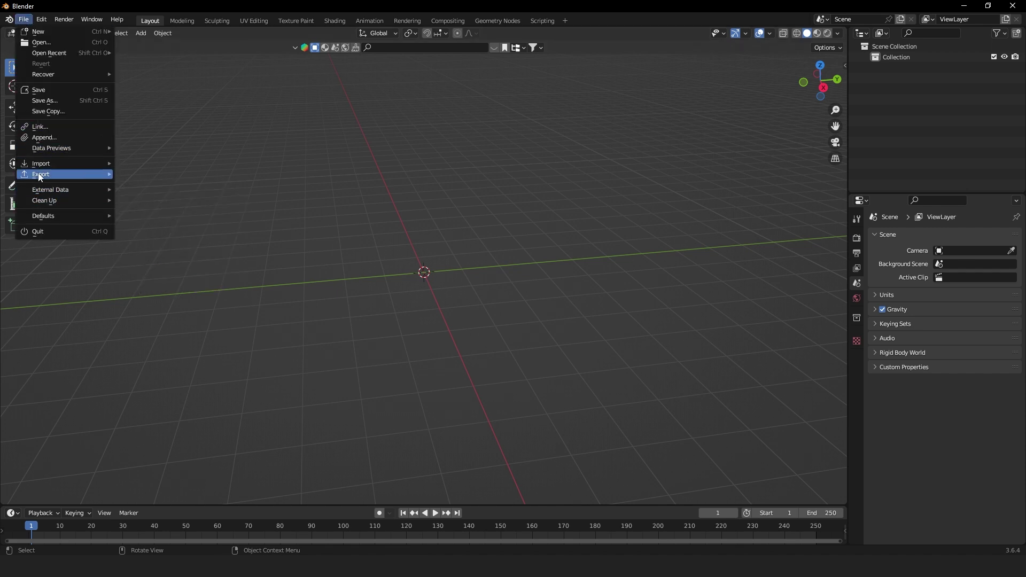
pyautogui.moveTo(41, 168)
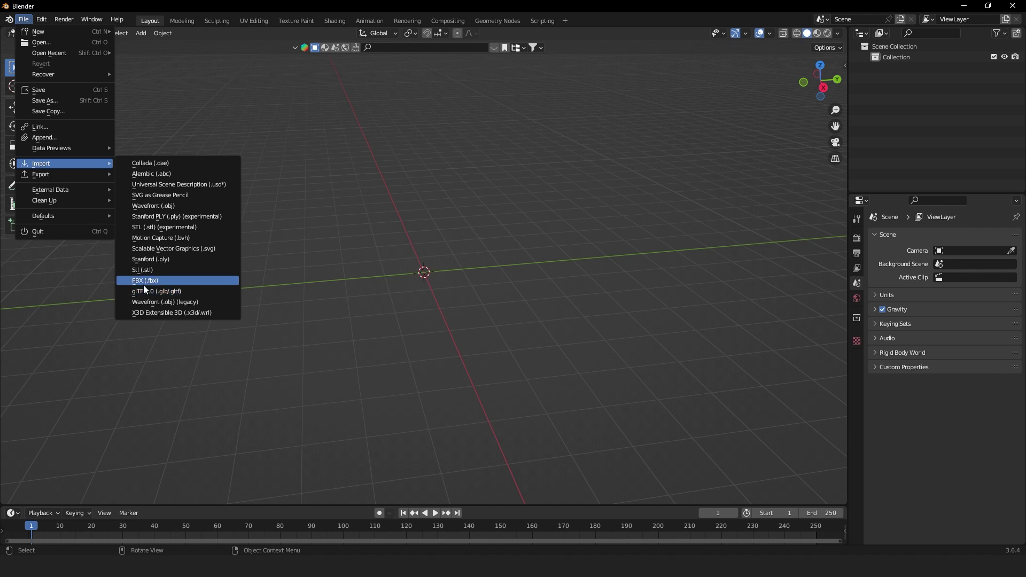
pyautogui.click(148, 298)
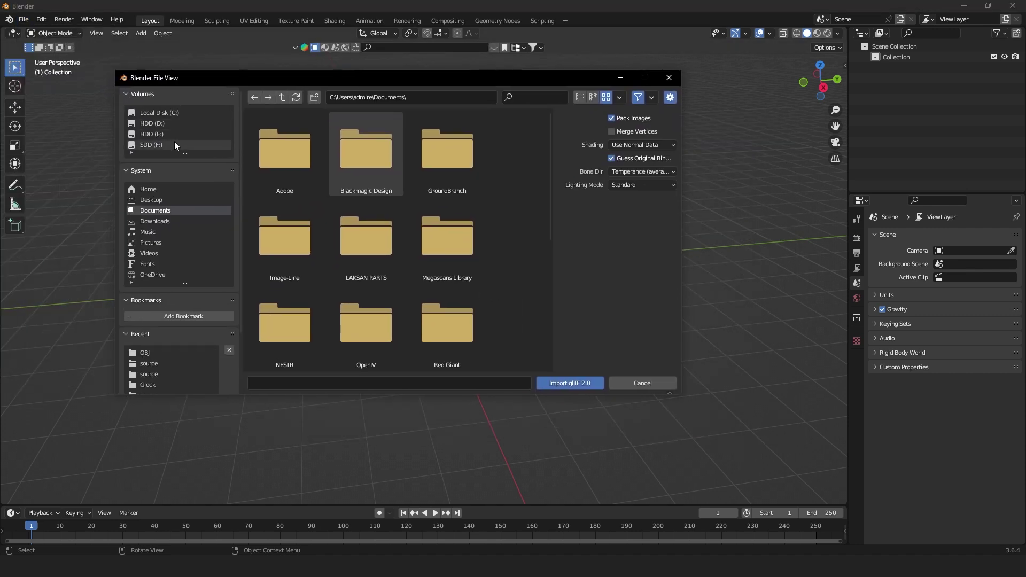
pyautogui.click(176, 142)
pyautogui.scroll(-5, 332, 211)
pyautogui.scroll(-12, 333, 214)
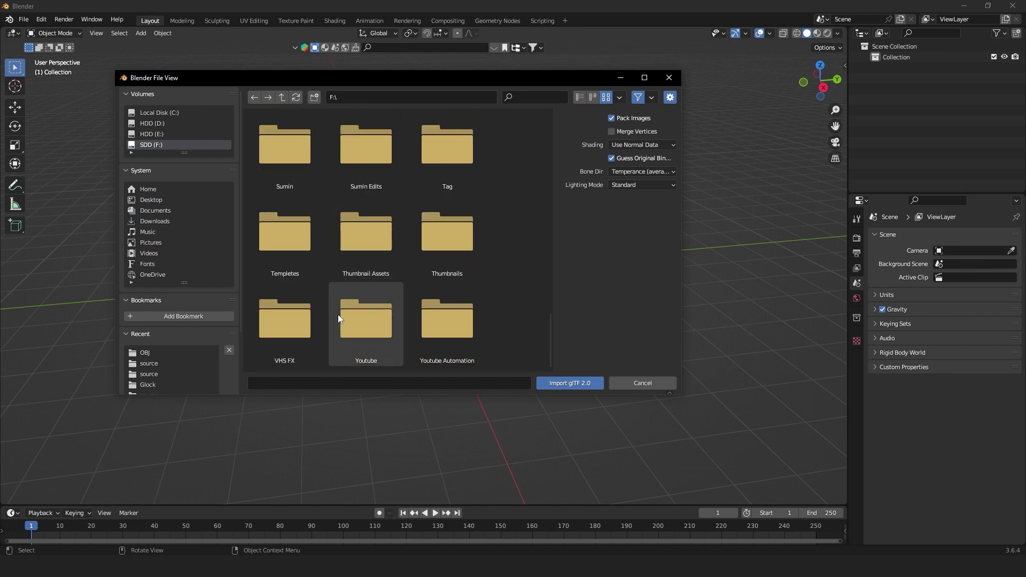
pyautogui.doubleClick(338, 314)
pyautogui.doubleClick(277, 155)
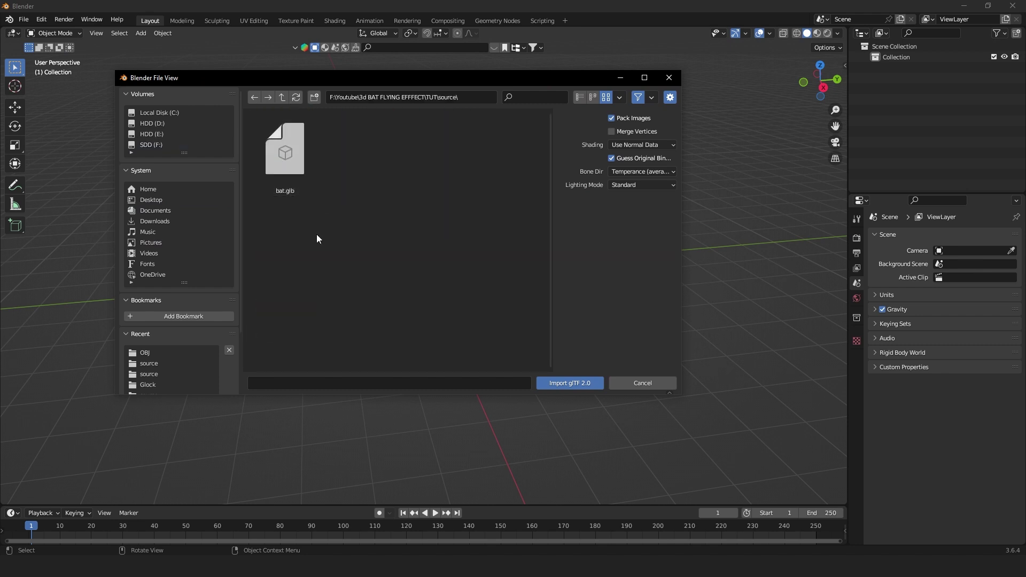
pyautogui.click(293, 171)
pyautogui.moveTo(361, 72); pyautogui.dragTo(485, 72)
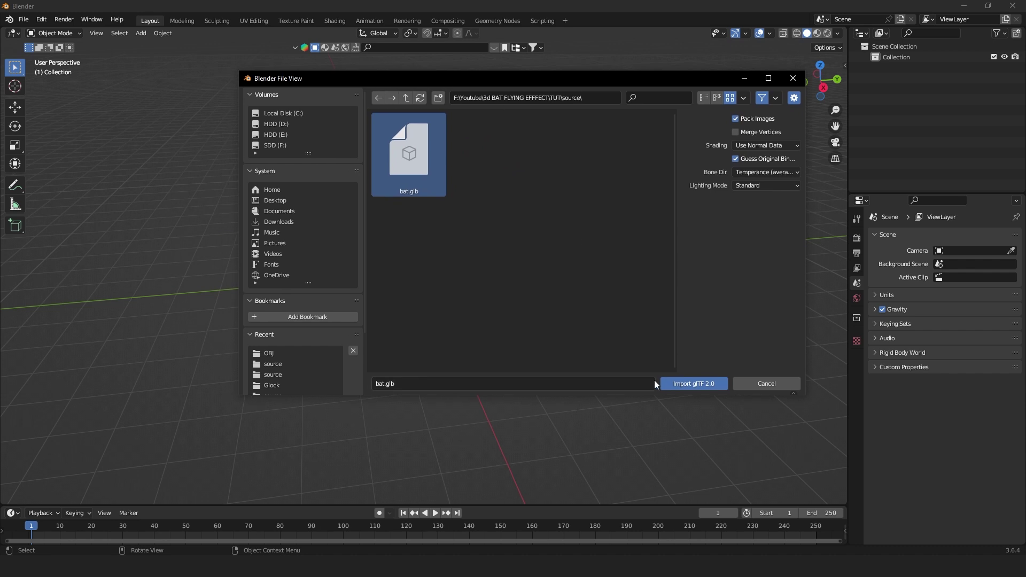
pyautogui.click(673, 383)
# Play the imported bat's flying animation from the start of the timeline and examine the model up close.
pyautogui.moveTo(450, 295); pyautogui.dragTo(412, 296)
pyautogui.click(365, 291)
pyautogui.scroll(4, 379, 302)
pyautogui.scroll(3, 412, 295)
pyautogui.press('space')
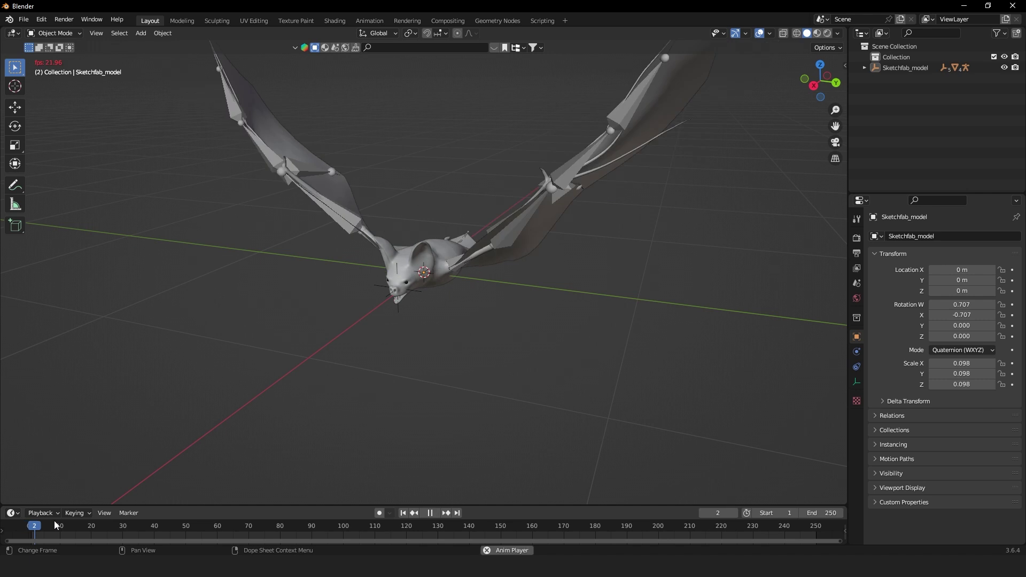
pyautogui.click(31, 531)
pyautogui.press('space')
pyautogui.press('space')
pyautogui.press('space')
pyautogui.moveTo(516, 259); pyautogui.dragTo(480, 271)
pyautogui.scroll(2, 480, 272)
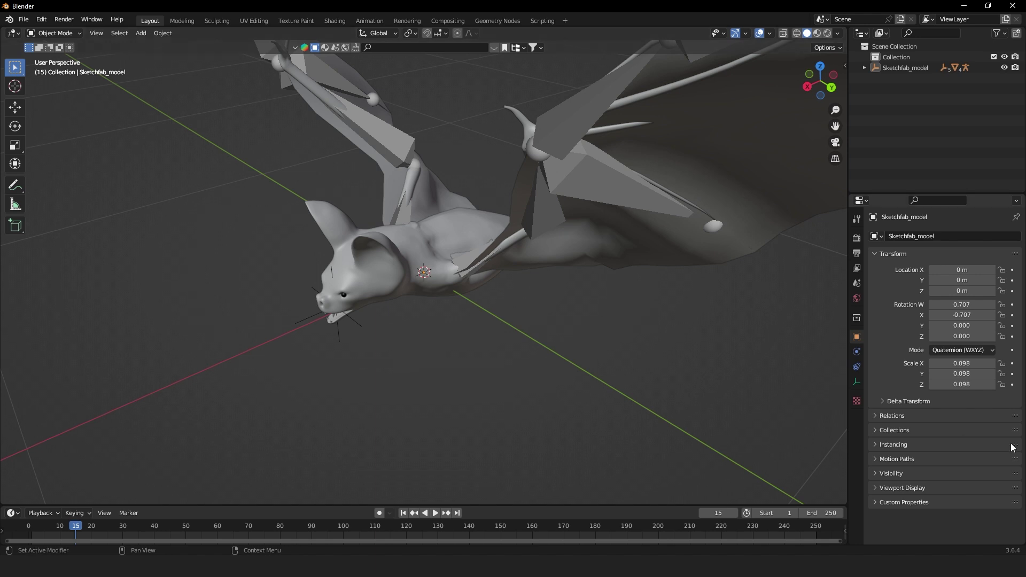
# Enlarge the timeline area, set the end frame to 10, and play the shortened bat animation.
pyautogui.moveTo(776, 505); pyautogui.dragTo(757, 380)
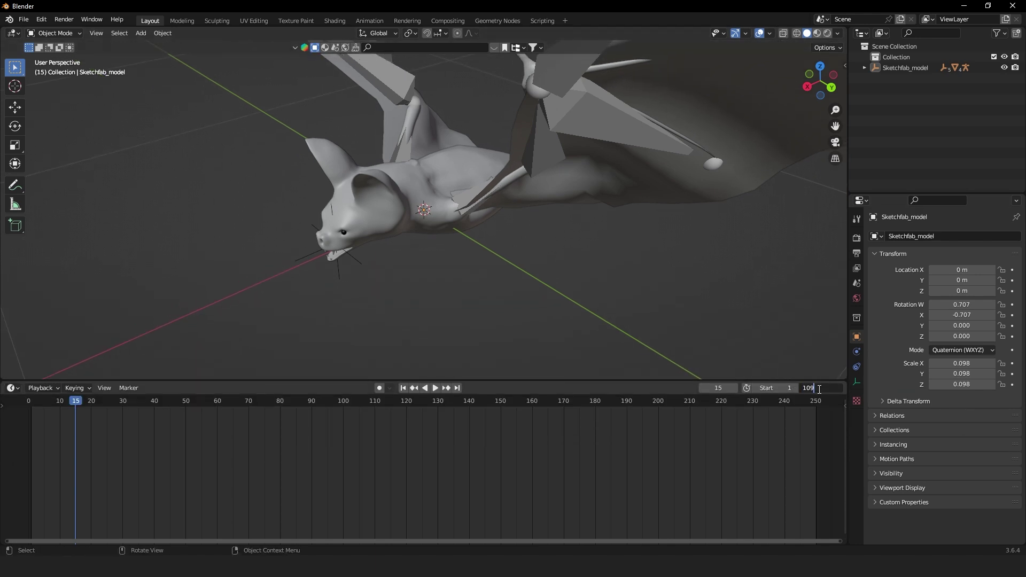
pyautogui.press('Return')
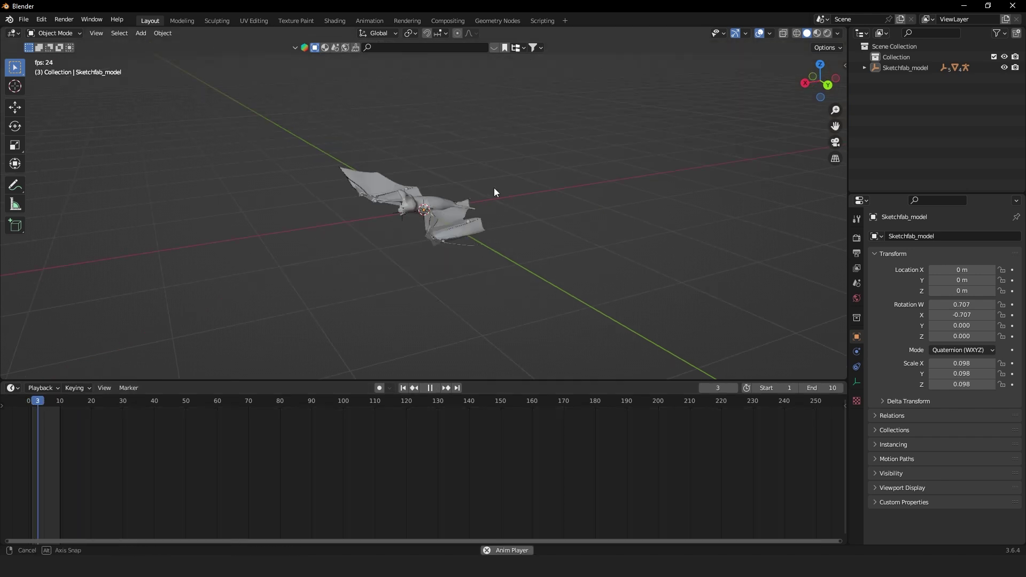
pyautogui.moveTo(494, 187)
pyautogui.mouseDown()
pyautogui.moveTo(549, 136)
pyautogui.moveTo(553, 108)
pyautogui.moveTo(491, 177)
pyautogui.moveTo(351, 200)
pyautogui.moveTo(496, 203)
pyautogui.mouseUp()
pyautogui.scroll(5, 496, 203)
pyautogui.press('space')
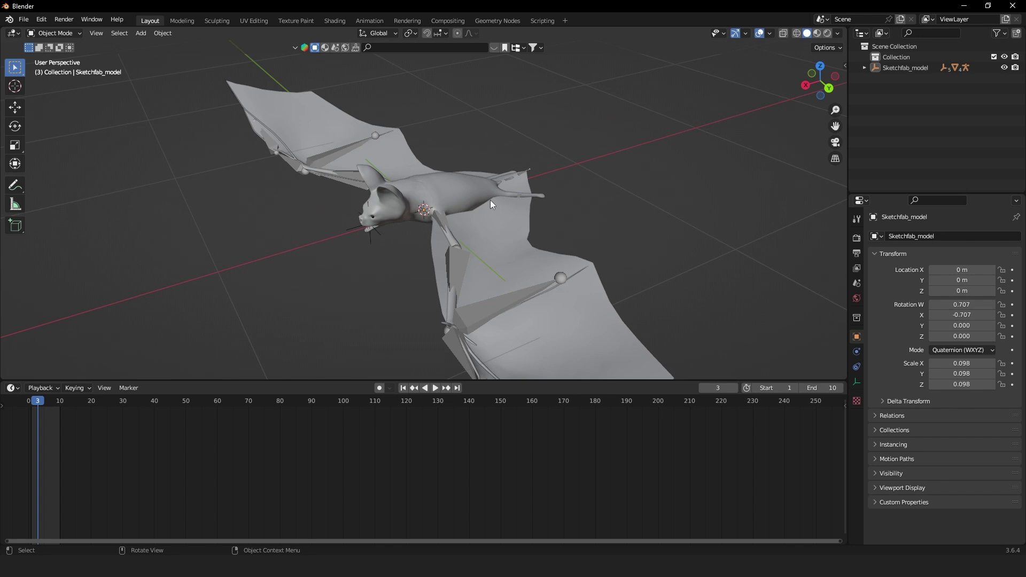
pyautogui.press('space')
pyautogui.scroll(-4, 457, 188)
pyautogui.press('space')
pyautogui.moveTo(461, 166); pyautogui.dragTo(472, 146)
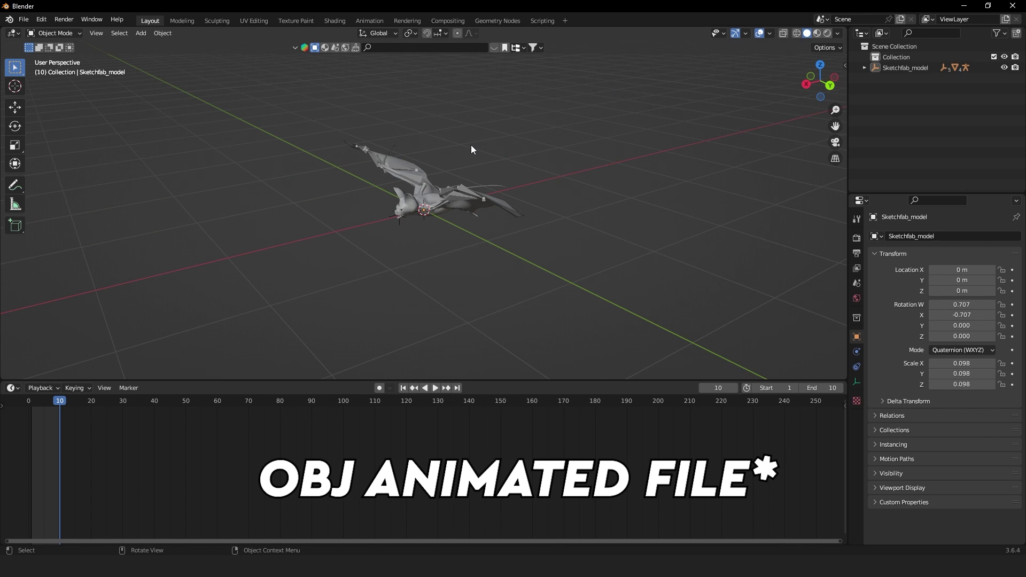
# Start a Wavefront OBJ export and browse to the F: drive folder Youtube\3d BAT FLYING EFFFECT\TUT\source.
pyautogui.click(24, 21)
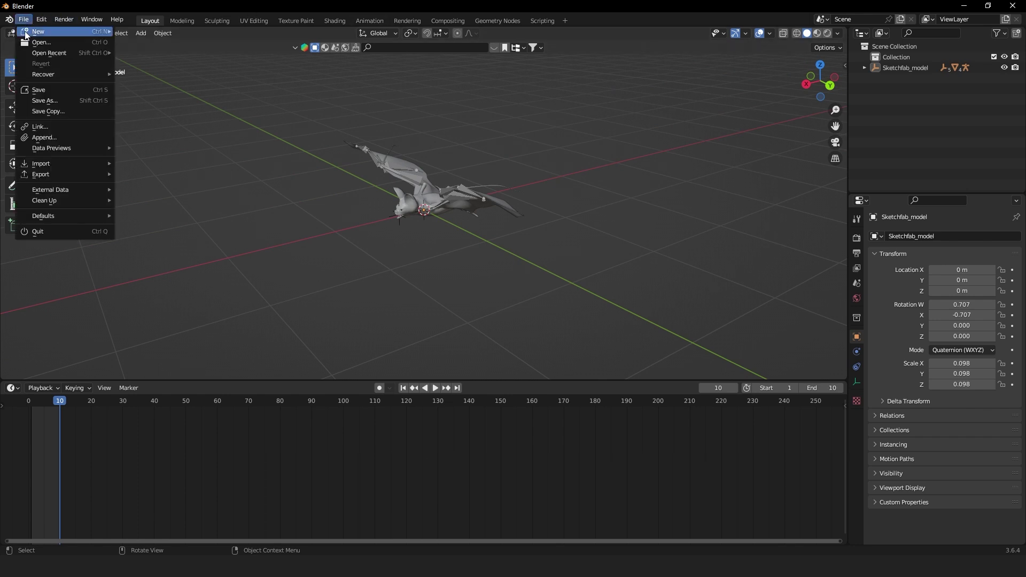
pyautogui.moveTo(45, 173)
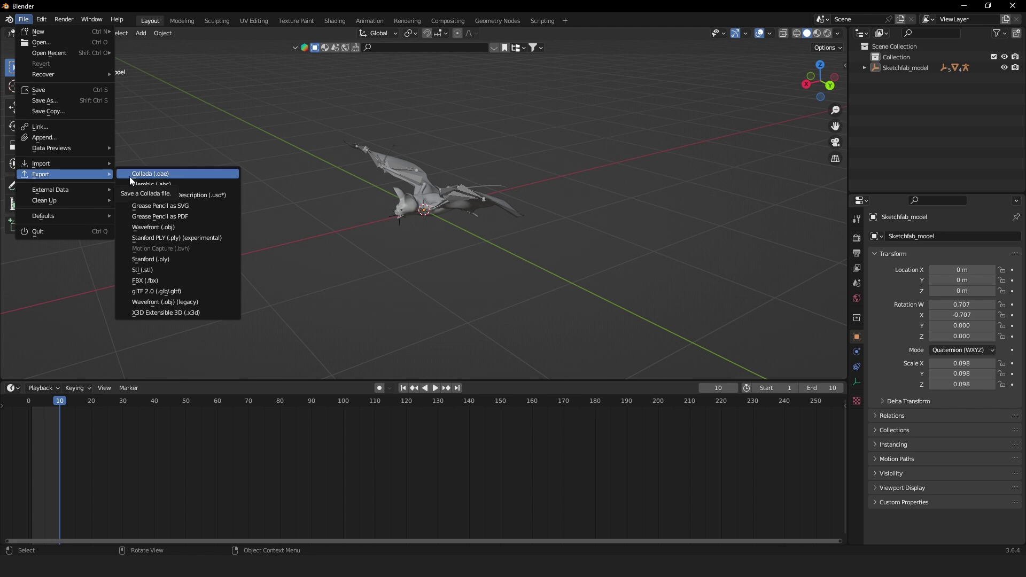
pyautogui.click(154, 228)
pyautogui.scroll(-2, 488, 268)
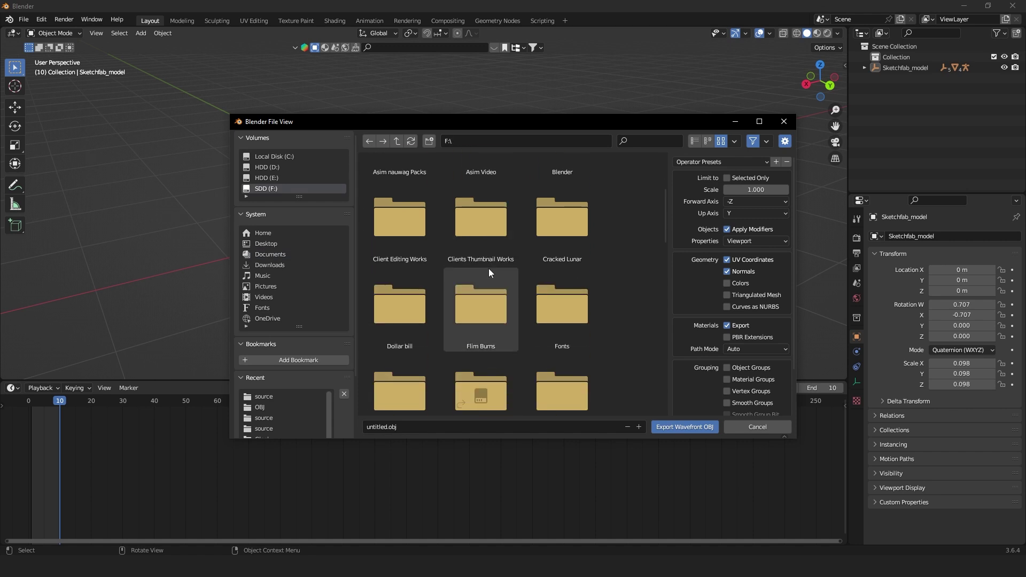
pyautogui.scroll(-10, 488, 268)
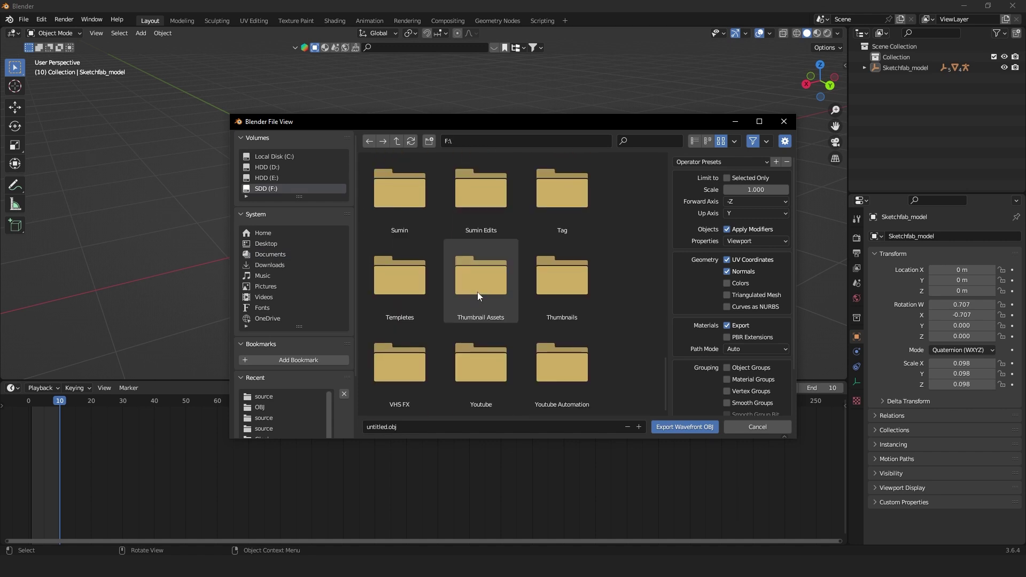
pyautogui.doubleClick(539, 362)
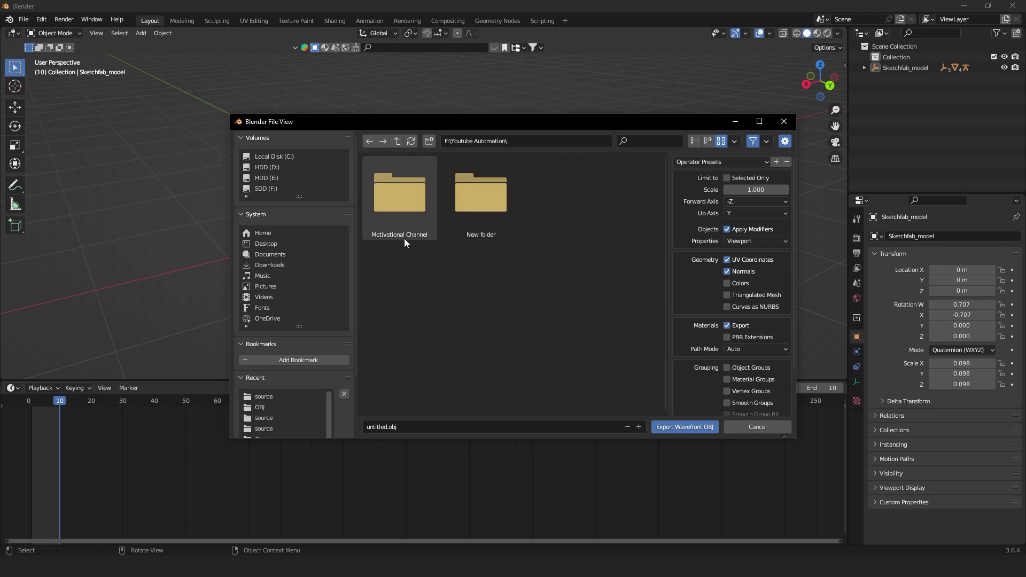
pyautogui.press('BackSpace')
pyautogui.doubleClick(495, 373)
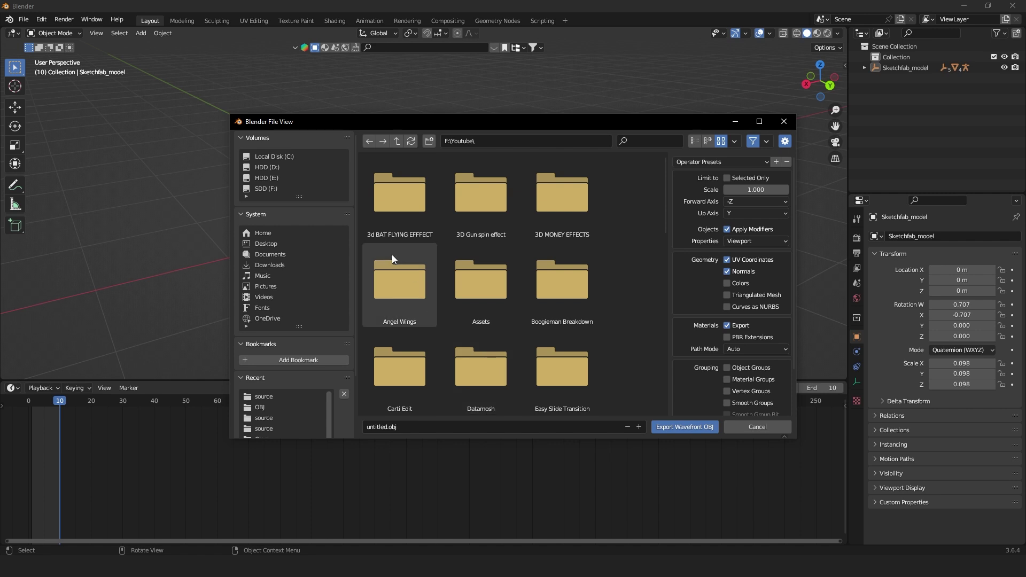
pyautogui.doubleClick(392, 255)
pyautogui.doubleClick(400, 280)
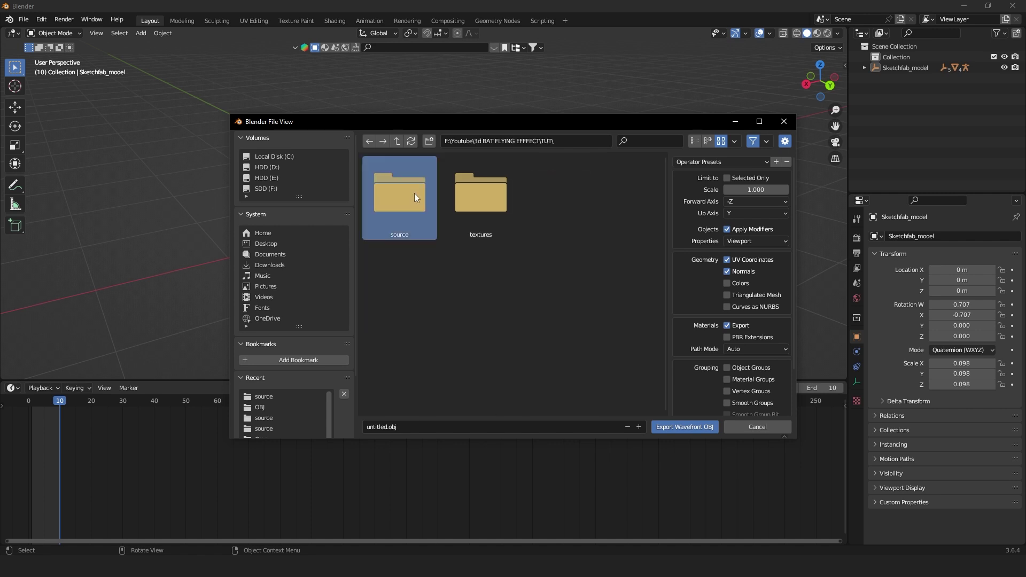
pyautogui.doubleClick(414, 193)
# Create a folder named BAT ANIMATION OBJ inside source and open it as the export destination.
pyautogui.click(429, 142)
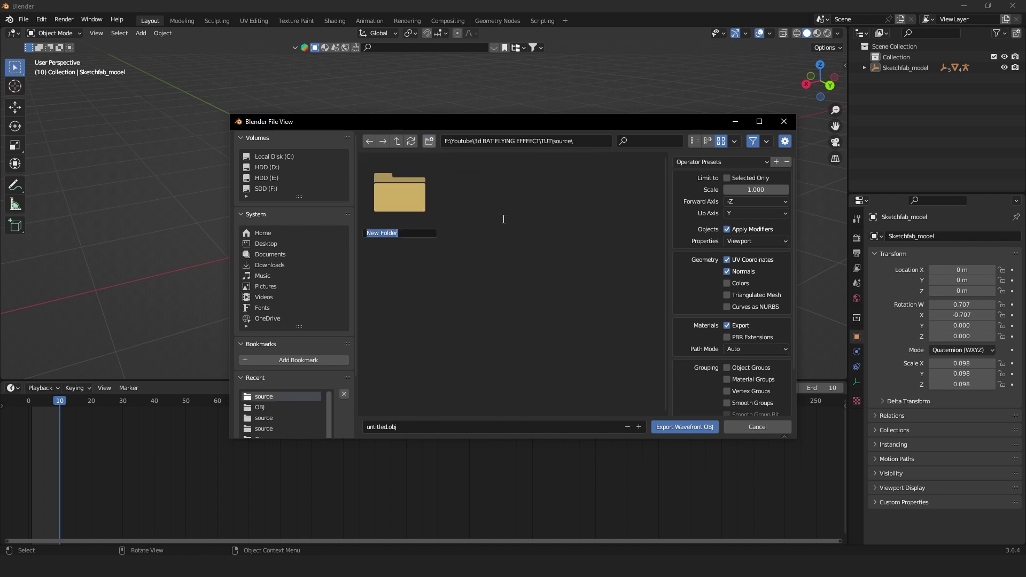
pyautogui.write('BAT ANIMATION OBJ')
pyautogui.press('Return')
pyautogui.doubleClick(421, 206)
# Name the OBJ export file Bat animation.
pyautogui.write('Bat animati9o')
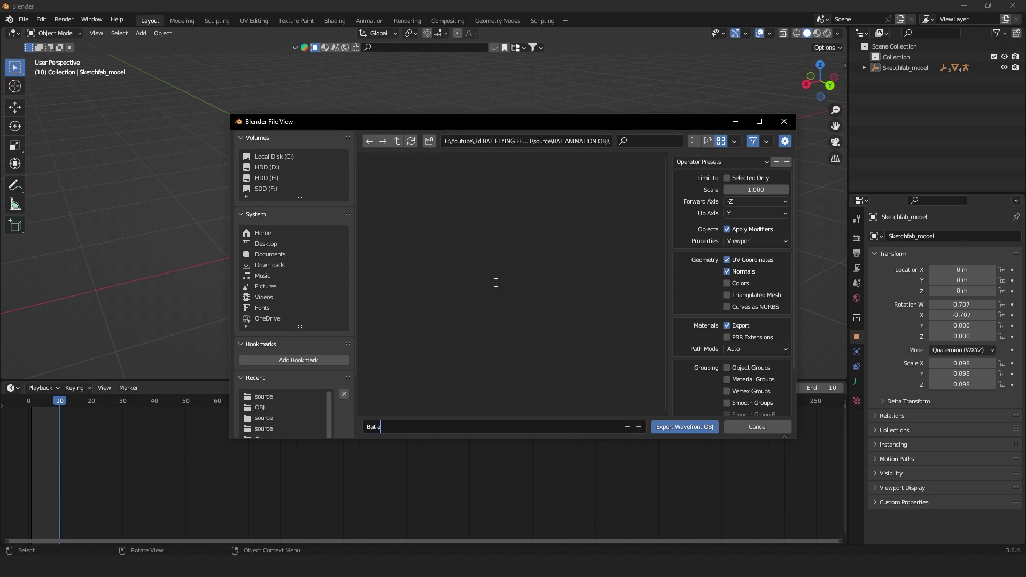
pyautogui.press('BackSpace')
pyautogui.press('BackSpace')
pyautogui.write('on')
pyautogui.click(529, 293)
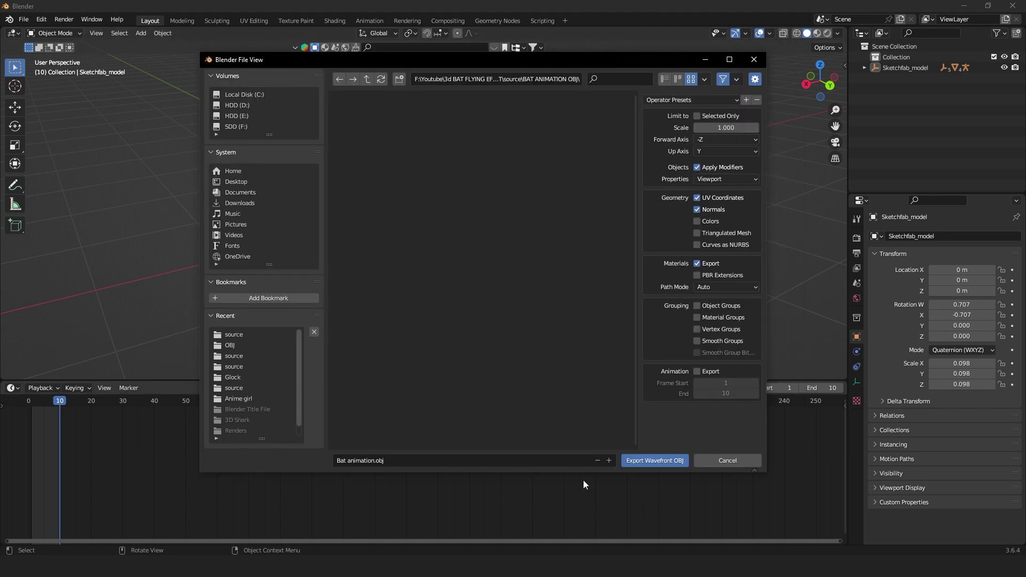
# Enlarge the export window, enable animation export for frames 1 to 10, and export the Wavefront OBJ sequence.
pyautogui.click(583, 480)
pyautogui.moveTo(580, 472); pyautogui.dragTo(596, 455)
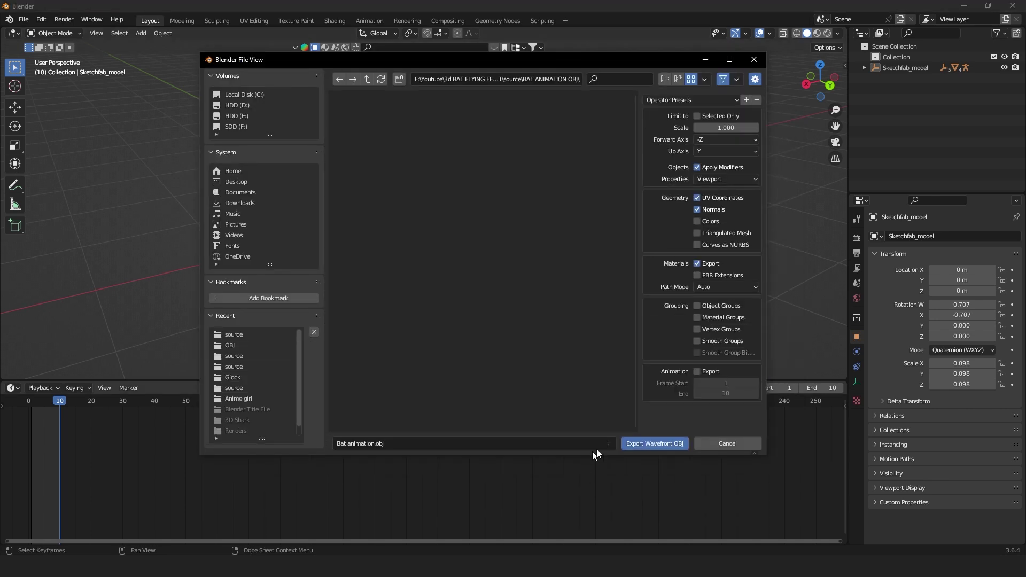
pyautogui.click(697, 372)
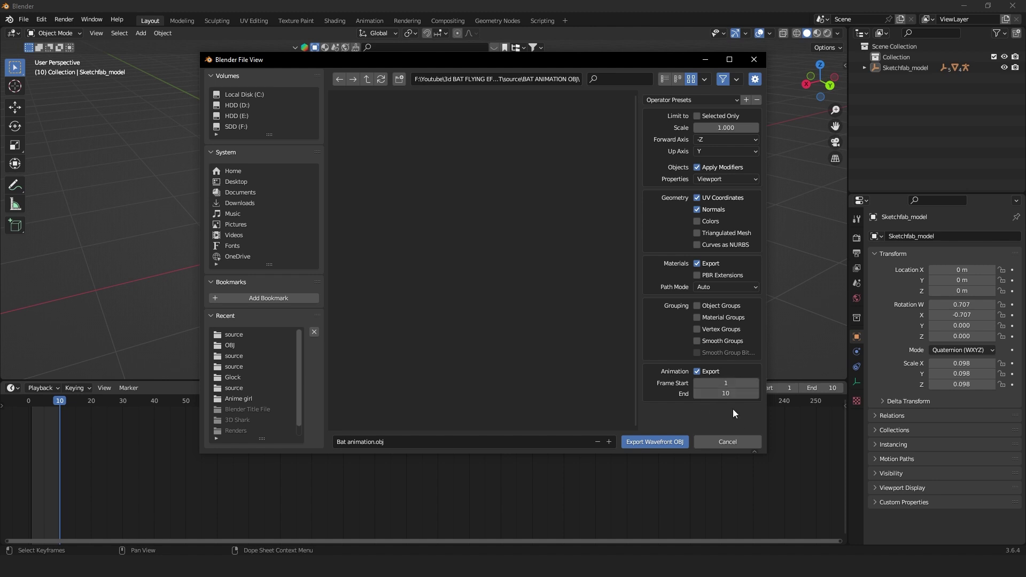
pyautogui.click(669, 442)
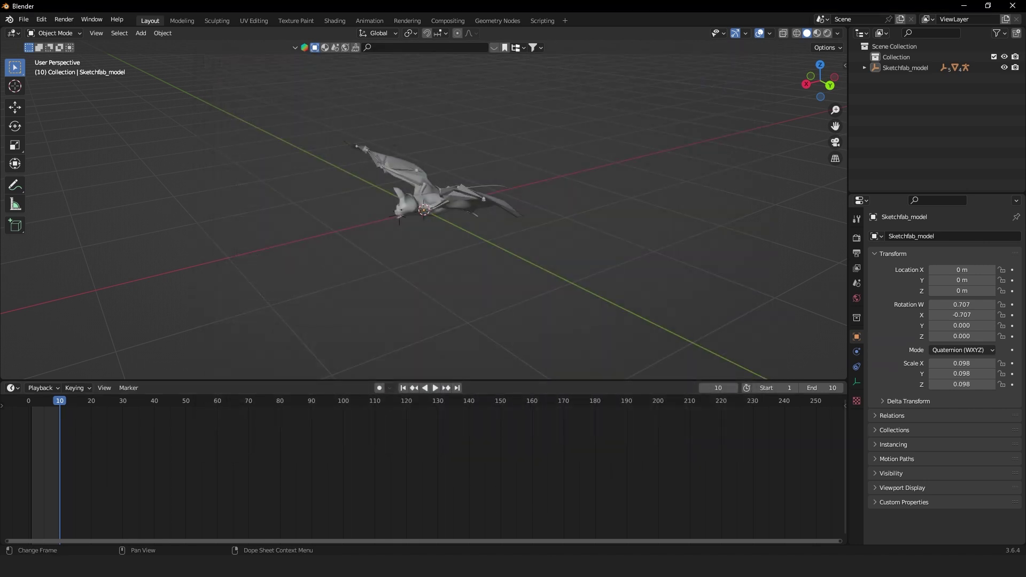
# Open the BAT ANIMATION OBJ folder in File Explorer and check all the exported OBJ and MTL files.
pyautogui.click(519, 567)
pyautogui.click(554, 137)
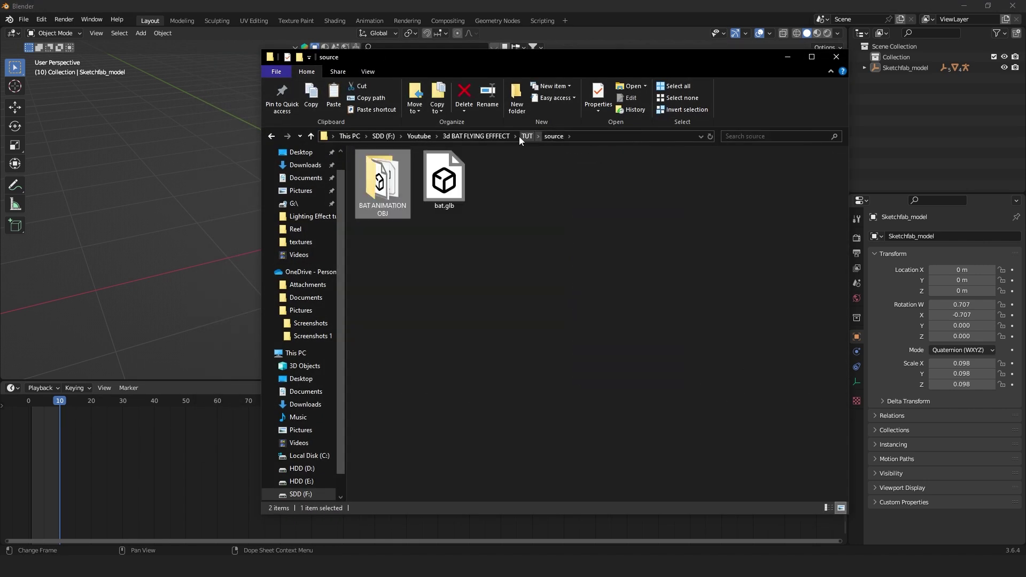
pyautogui.doubleClick(406, 185)
pyautogui.moveTo(653, 463); pyautogui.dragTo(488, 46)
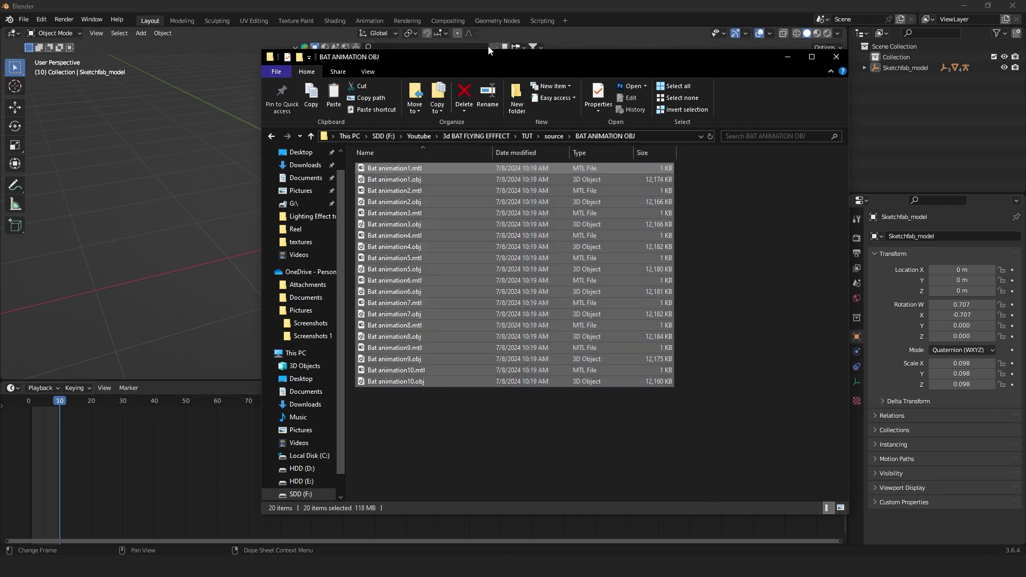
pyautogui.click(488, 46)
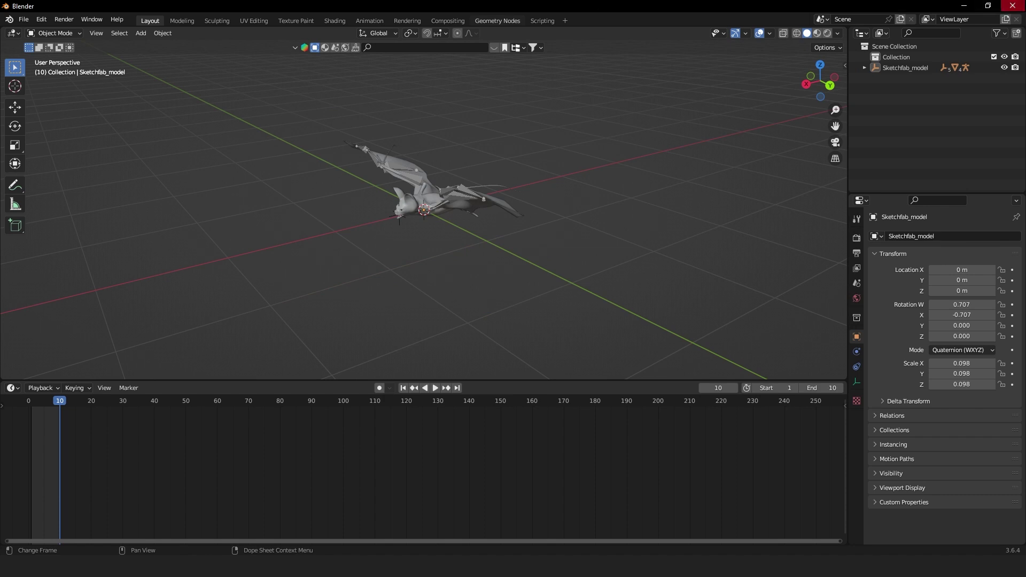
# Close Blender, switch to After Effects, and reopen Scene Setup for the Element effect.
pyautogui.click(1013, 6)
pyautogui.click(523, 300)
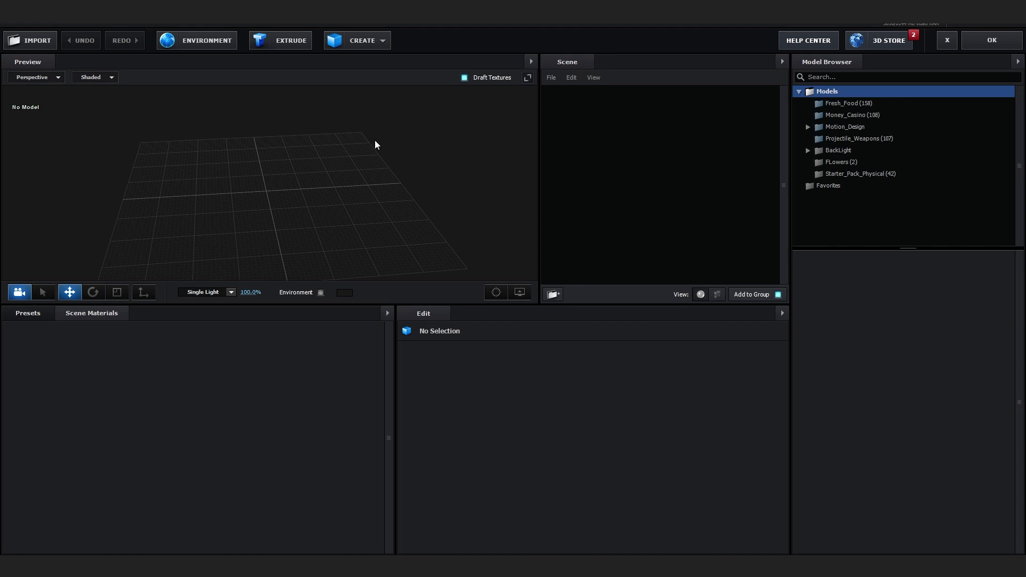
pyautogui.click(992, 40)
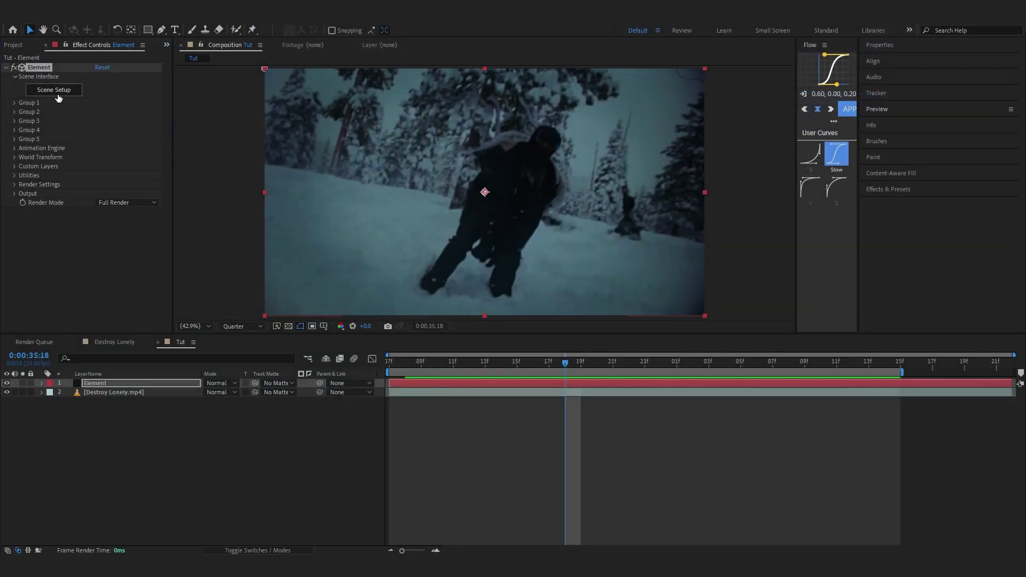
pyautogui.click(56, 95)
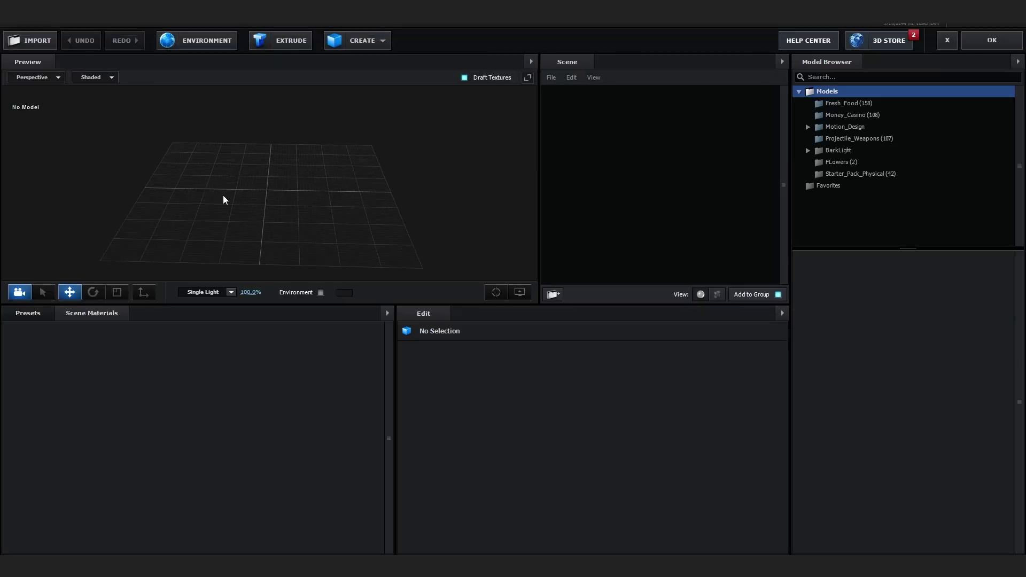
pyautogui.click(18, 39)
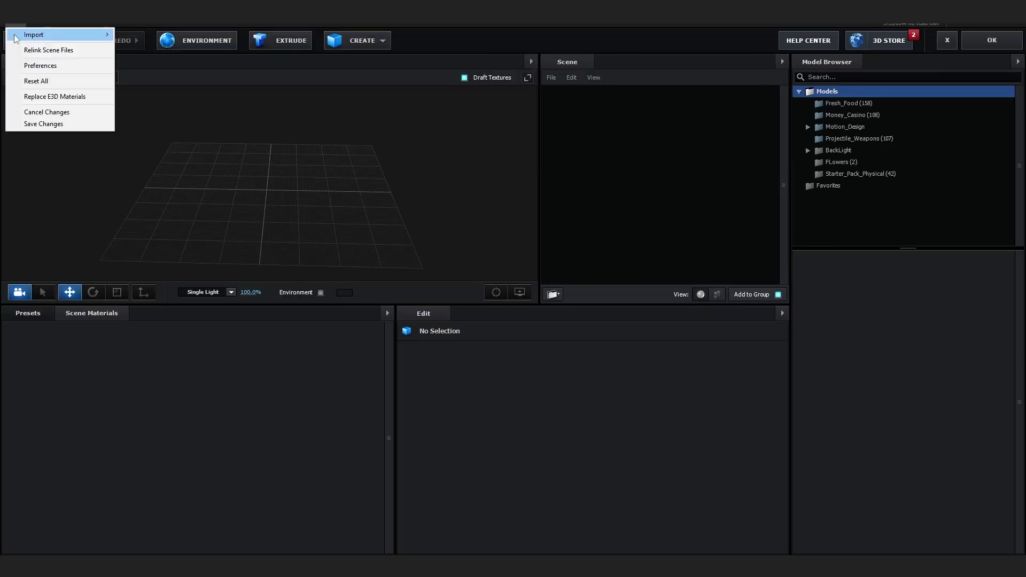
pyautogui.click(15, 25)
pyautogui.click(16, 26)
pyautogui.click(194, 27)
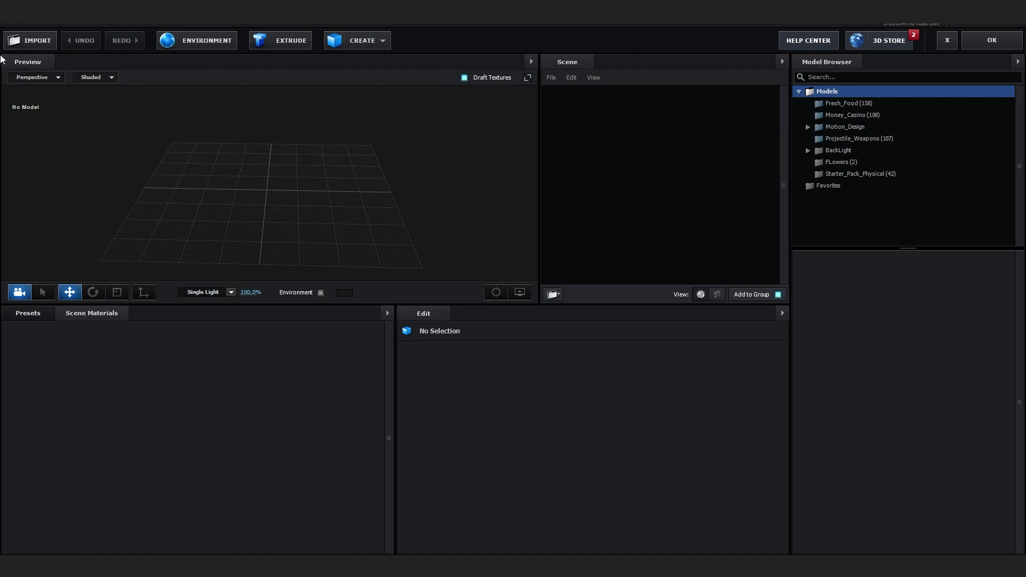
# Start a 3D Sequence import and browse to the BAT ANIMATION OBJ folder inside source.
pyautogui.click(14, 24)
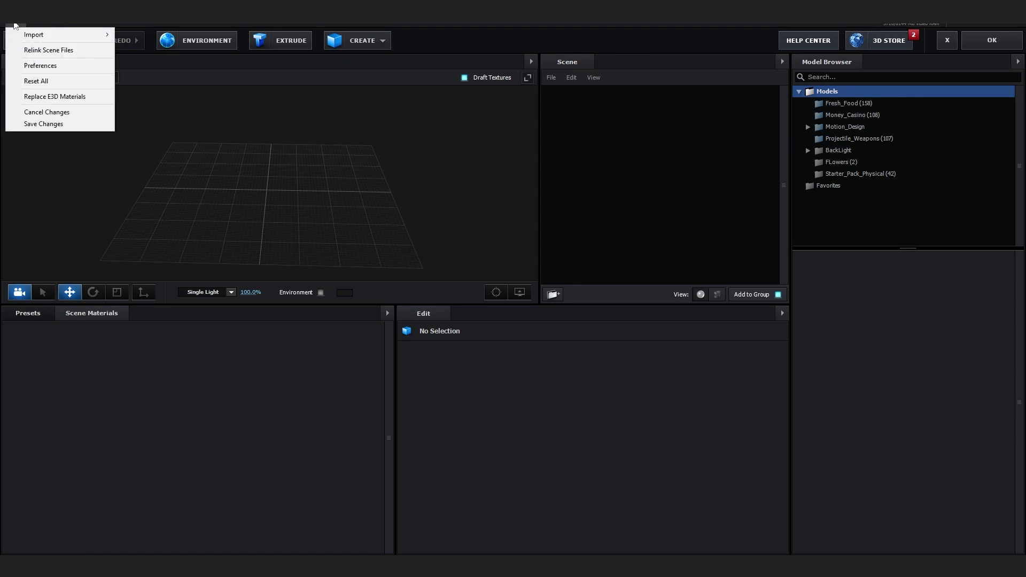
pyautogui.moveTo(26, 37)
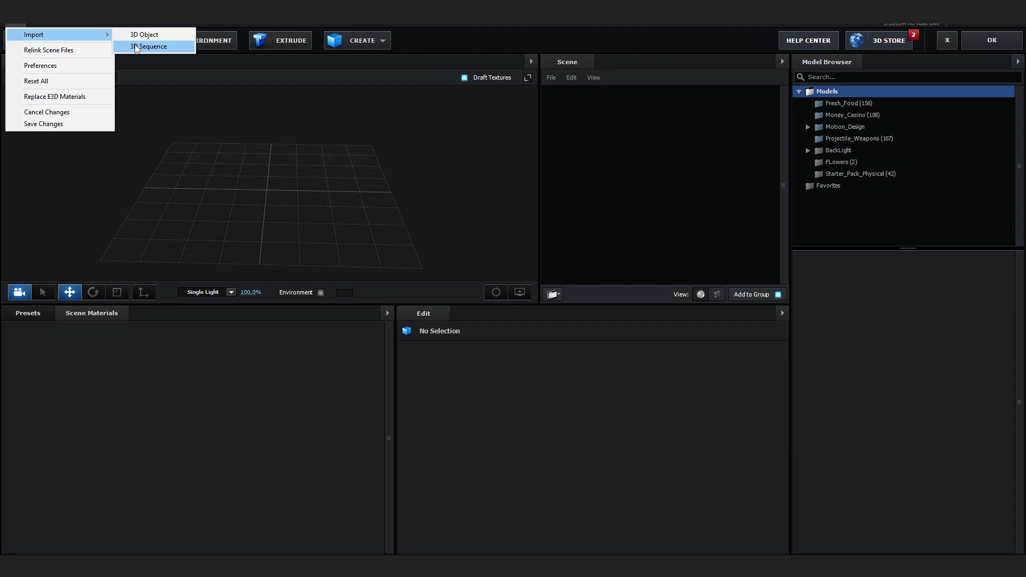
pyautogui.click(136, 47)
pyautogui.doubleClick(324, 146)
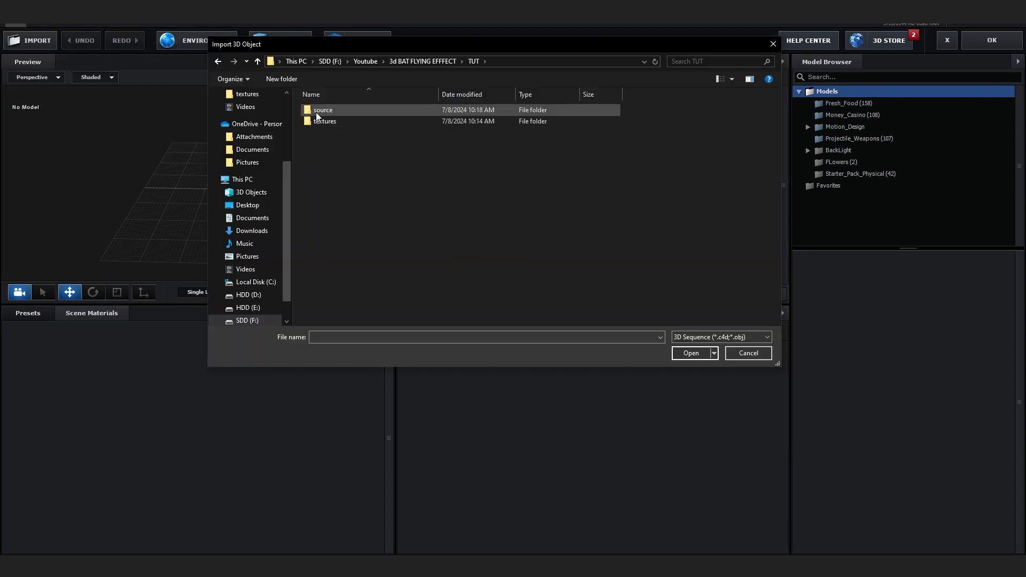
pyautogui.doubleClick(316, 112)
pyautogui.doubleClick(321, 111)
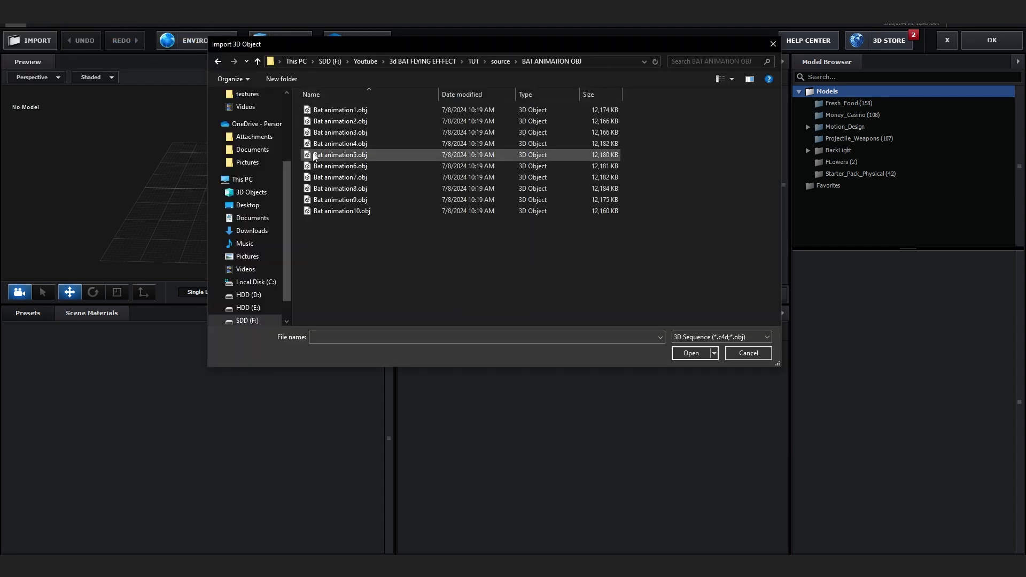
# Import Bat animation1.obj as the sequence's first file, keeping the default sequence import preferences.
pyautogui.moveTo(365, 46); pyautogui.dragTo(605, 78)
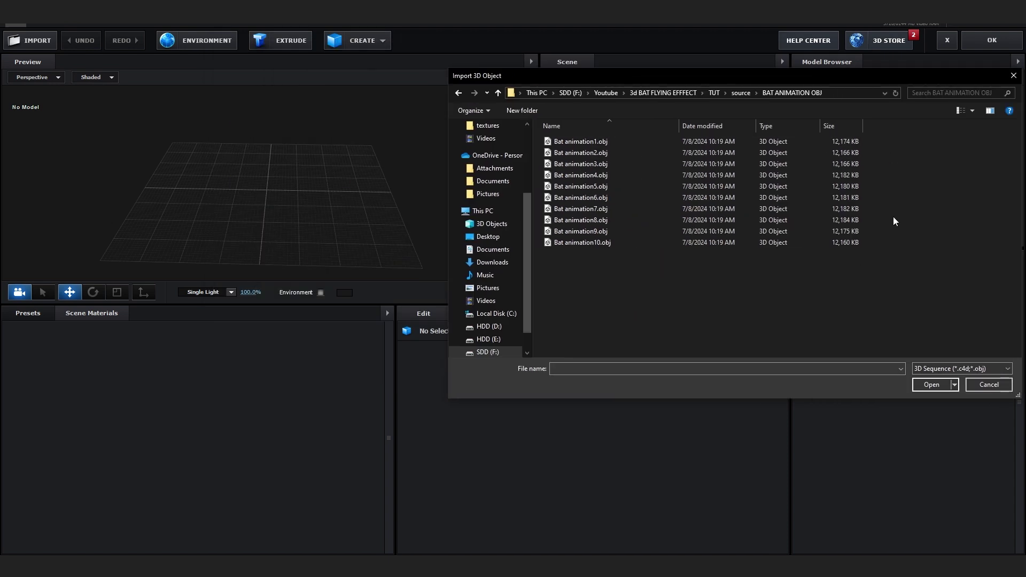
pyautogui.click(699, 141)
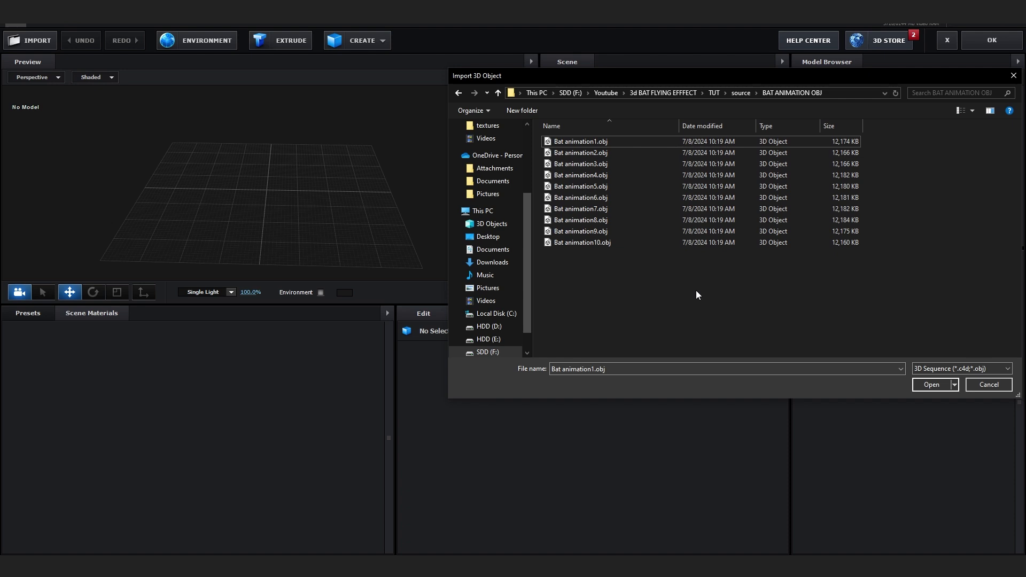
pyautogui.click(599, 144)
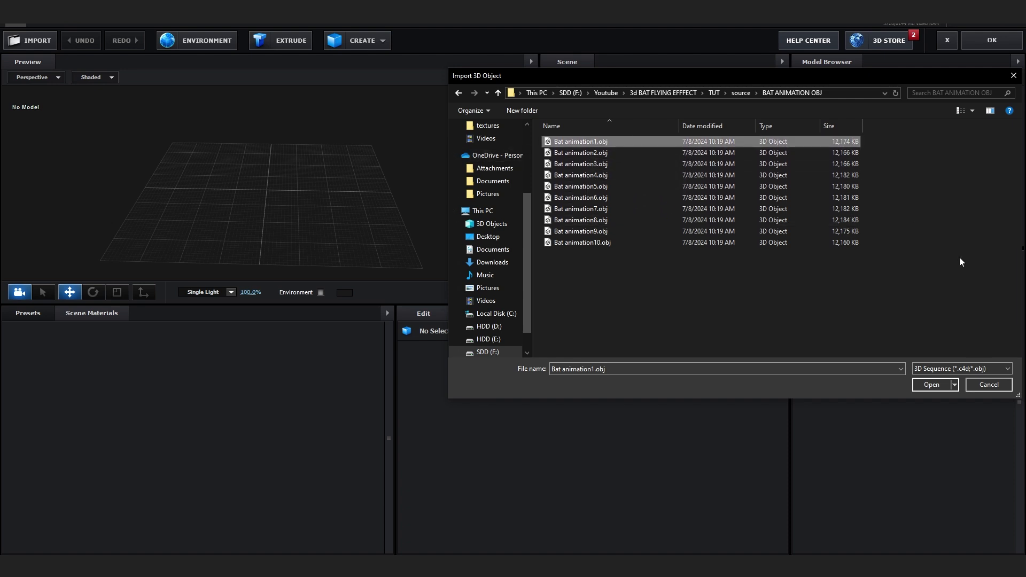
pyautogui.click(929, 384)
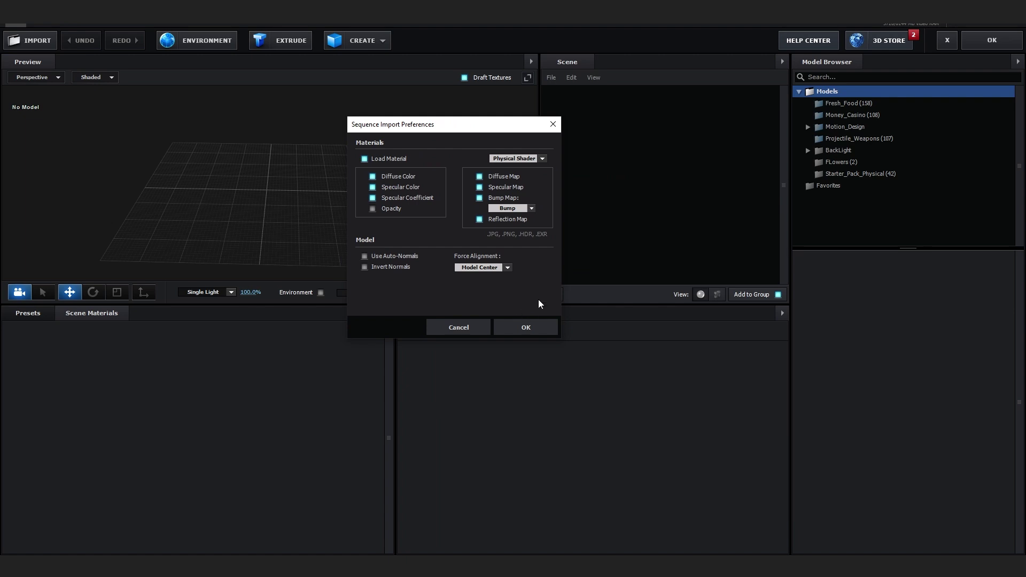
pyautogui.click(525, 327)
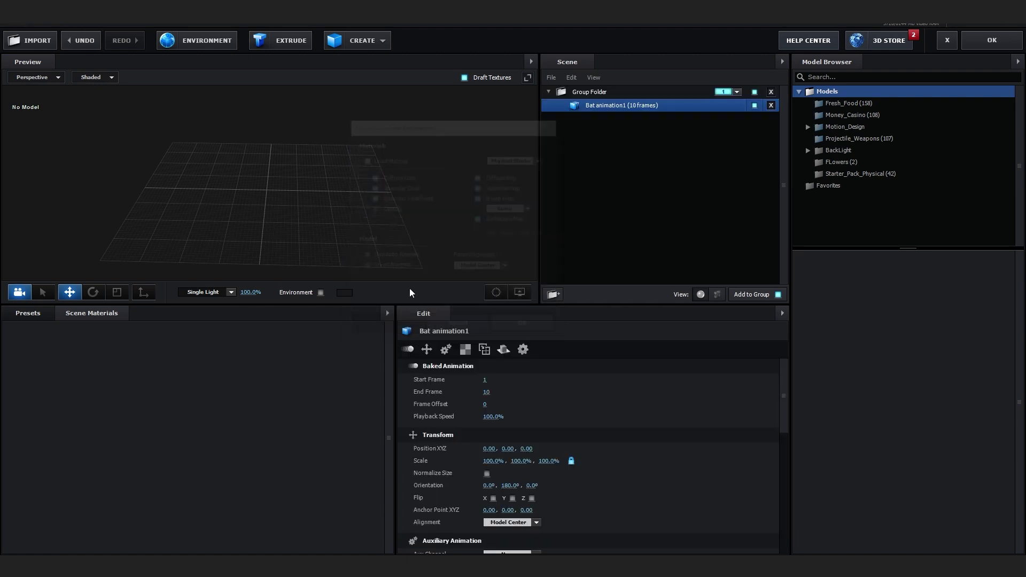
pyautogui.moveTo(346, 153); pyautogui.dragTo(326, 202)
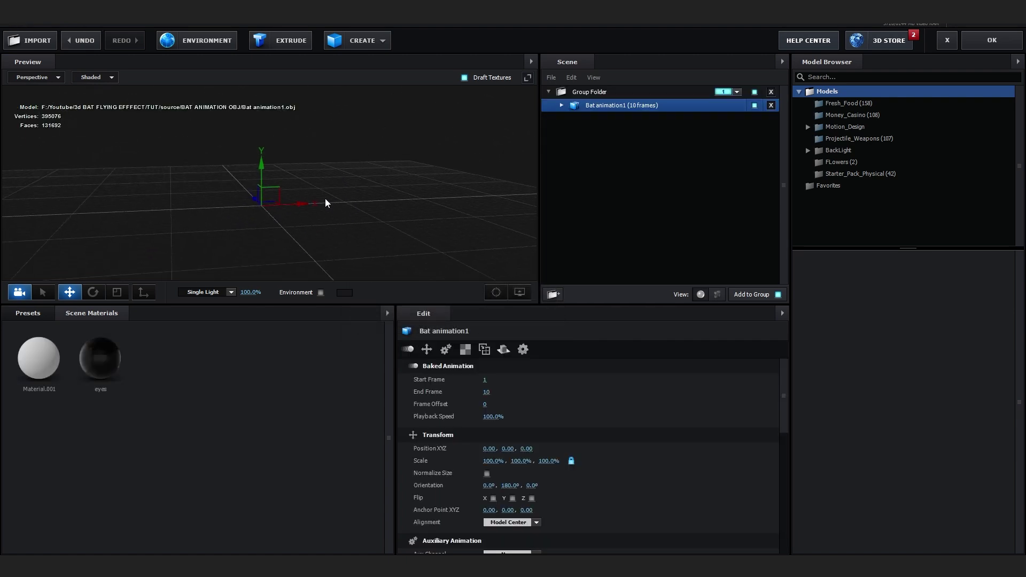
pyautogui.scroll(-1, 446, 409)
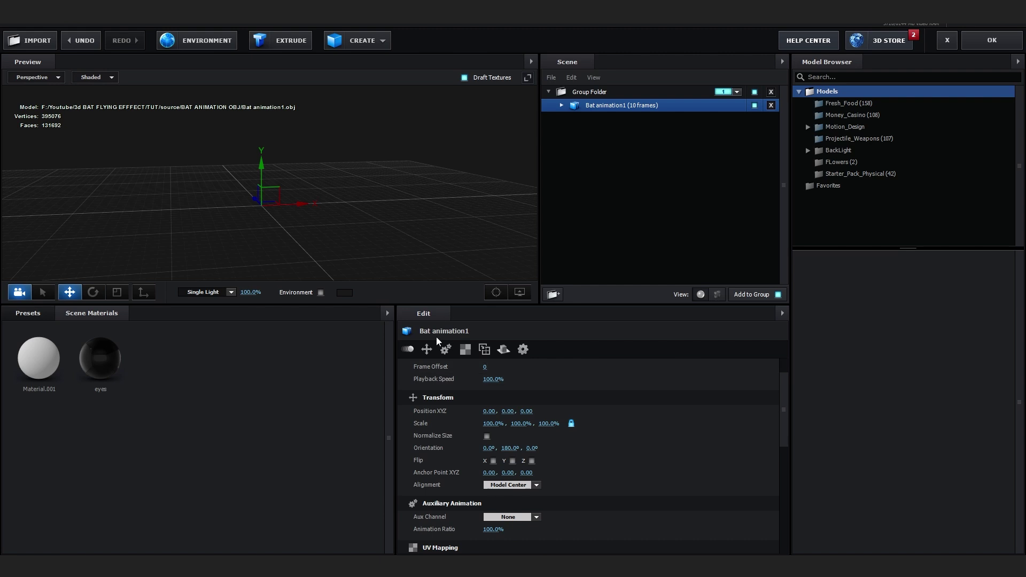
# Turn on Normalize Size for the Bat animation1 model and view it from several angles.
pyautogui.click(487, 436)
pyautogui.moveTo(367, 220); pyautogui.dragTo(230, 246)
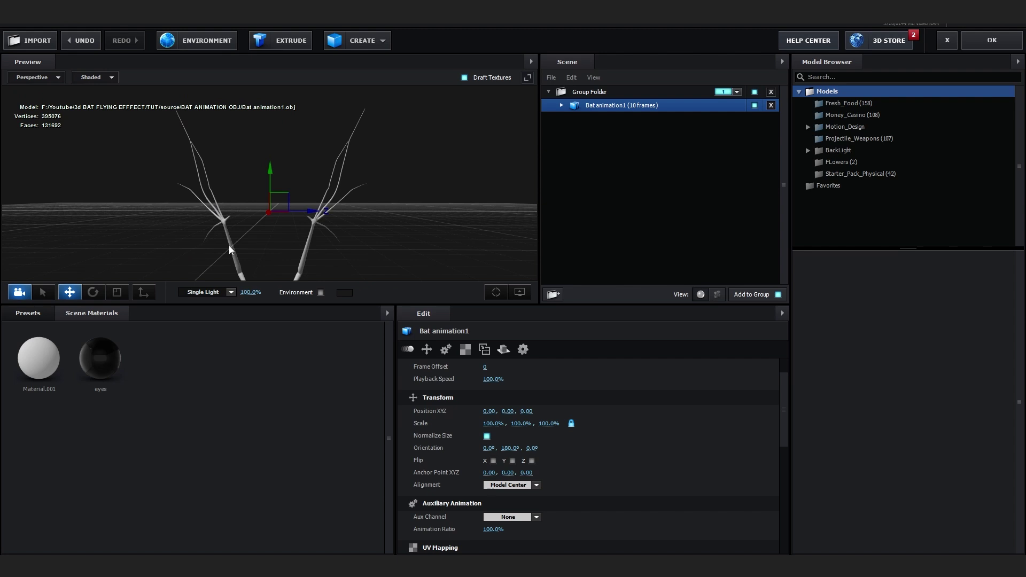
pyautogui.moveTo(228, 245); pyautogui.dragTo(173, 228)
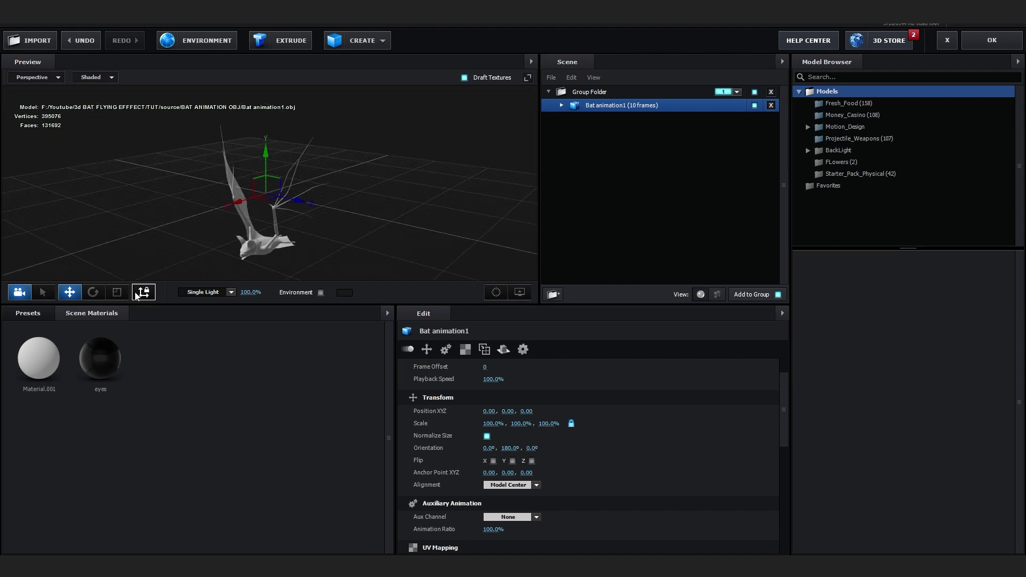
# Shift the bat's anchor point to about Y -0.78 and raise the model to about Y 0.74.
pyautogui.click(136, 292)
pyautogui.moveTo(242, 264); pyautogui.dragTo(365, 223)
pyautogui.click(143, 292)
pyautogui.moveTo(267, 201); pyautogui.dragTo(269, 156)
pyautogui.scroll(5, 346, 206)
pyautogui.moveTo(323, 204); pyautogui.dragTo(521, 125)
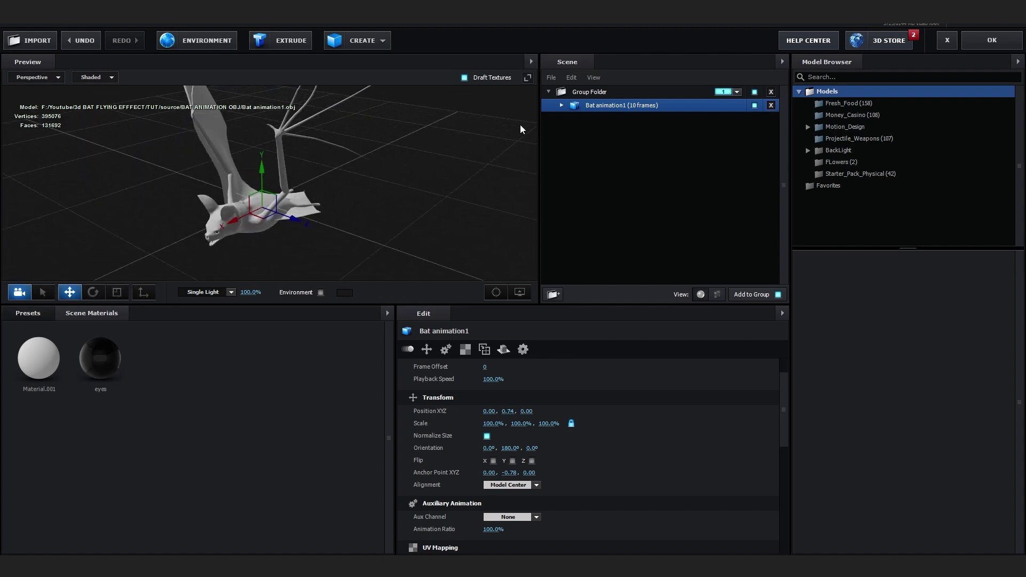
# Try gltf_embedded_0.png from the TUT project files as the Diffuse texture of the bat's Material.001.
pyautogui.click(562, 105)
pyautogui.click(592, 119)
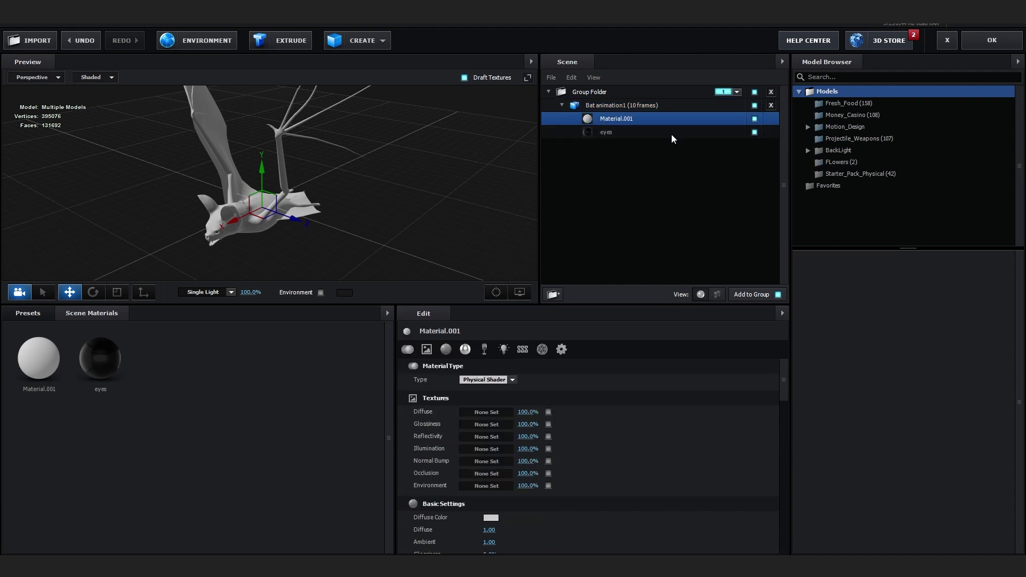
pyautogui.click(486, 412)
pyautogui.moveTo(478, 309); pyautogui.dragTo(543, 287)
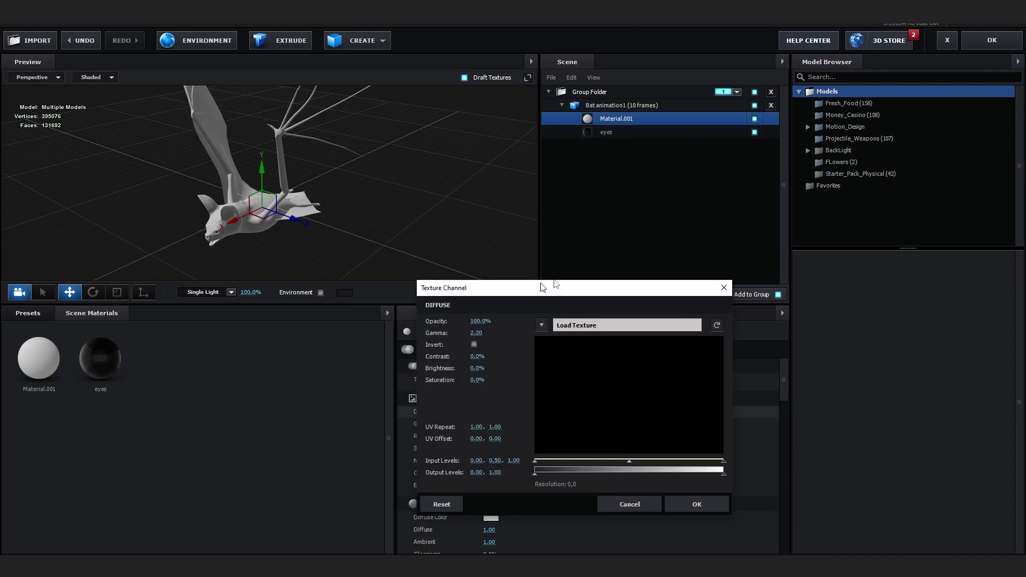
pyautogui.hotkey('alt', 'Tab')
pyautogui.hotkey('alt', 'Left')
pyautogui.doubleClick(359, 198)
pyautogui.hotkey('alt', 'Left')
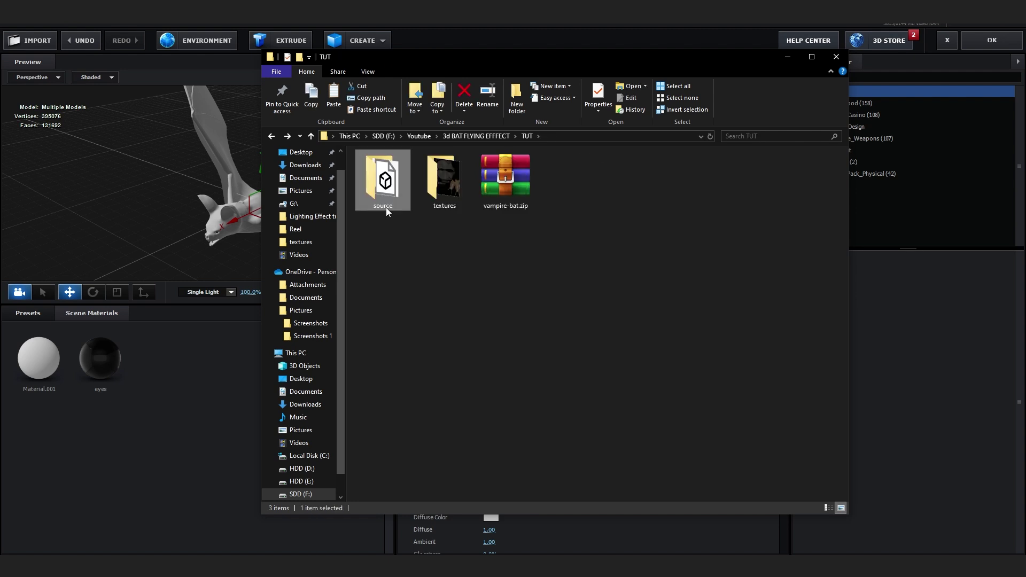
pyautogui.moveTo(383, 187); pyautogui.dragTo(623, 317)
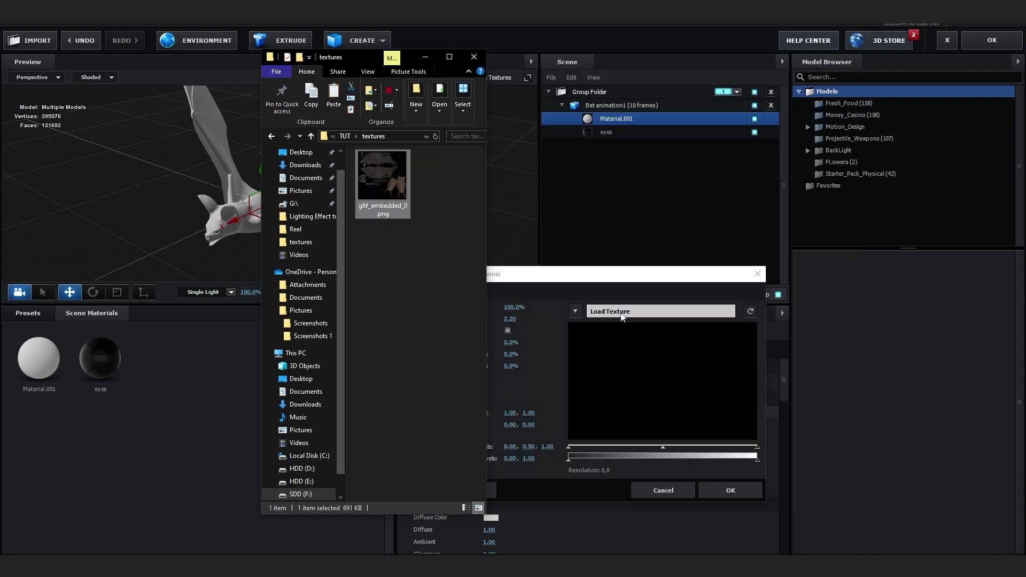
pyautogui.click(648, 286)
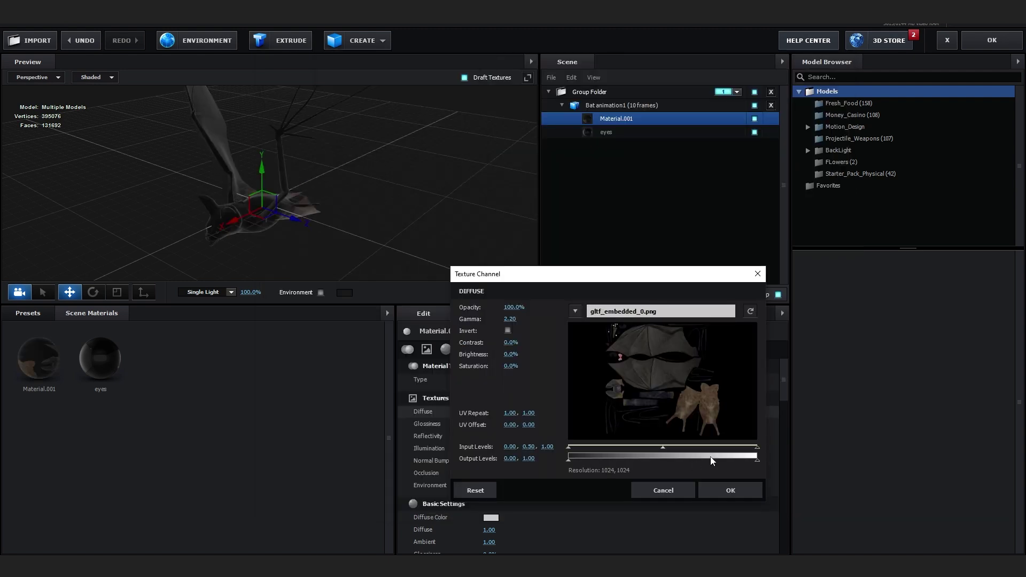
pyautogui.click(731, 490)
# Inspect how the texture maps onto the bat, and undo the Diffuse texture assignment.
pyautogui.scroll(3, 297, 197)
pyautogui.moveTo(297, 196); pyautogui.dragTo(233, 121)
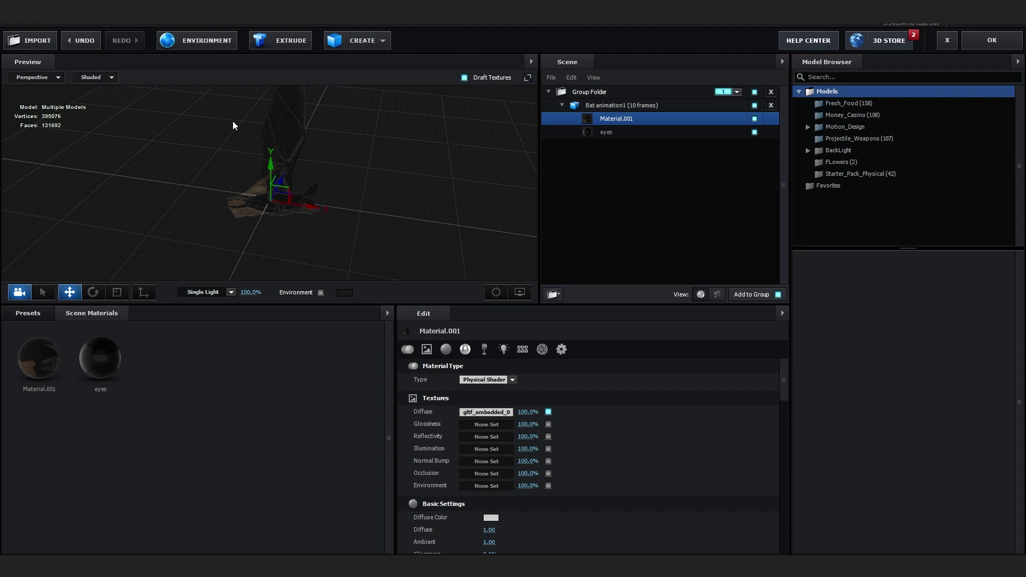
pyautogui.hotkey('ctrl', 'z')
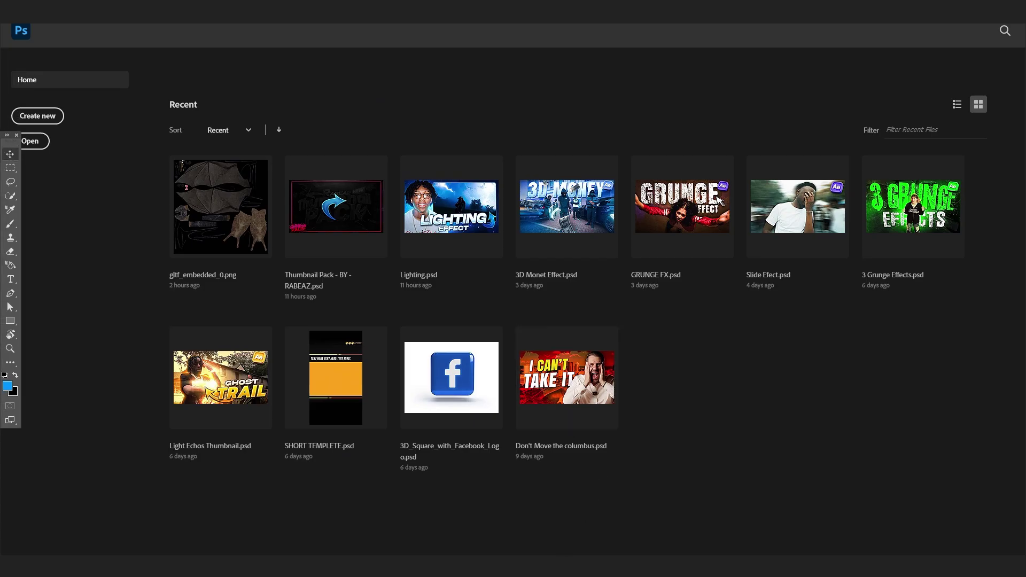
# Switch to Photoshop, open gltf_embedded_0.png, and dock the floating toolbar.
pyautogui.click(565, 565)
pyautogui.moveTo(379, 181); pyautogui.dragTo(148, 224)
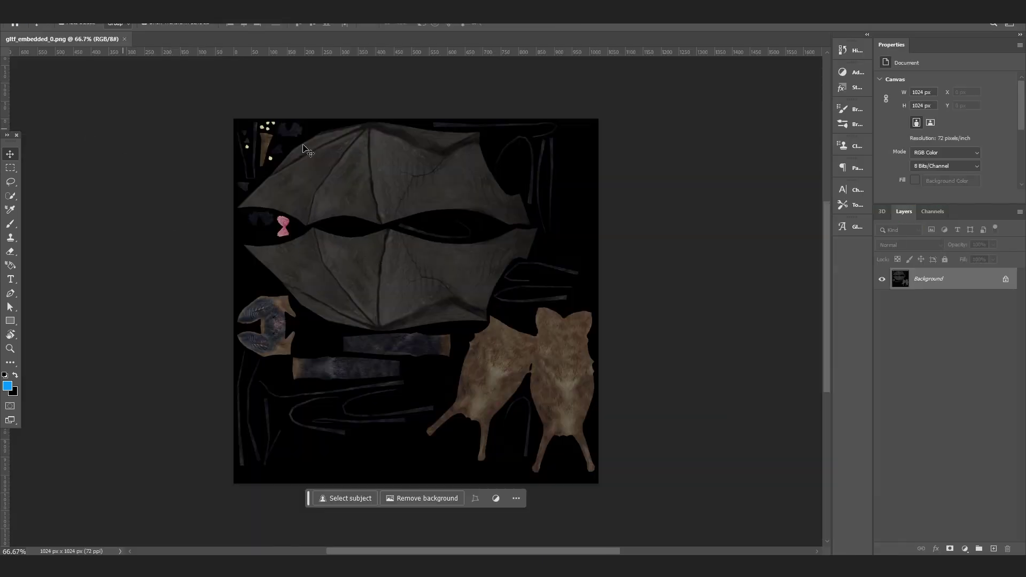
pyautogui.moveTo(9, 137); pyautogui.dragTo(2, 140)
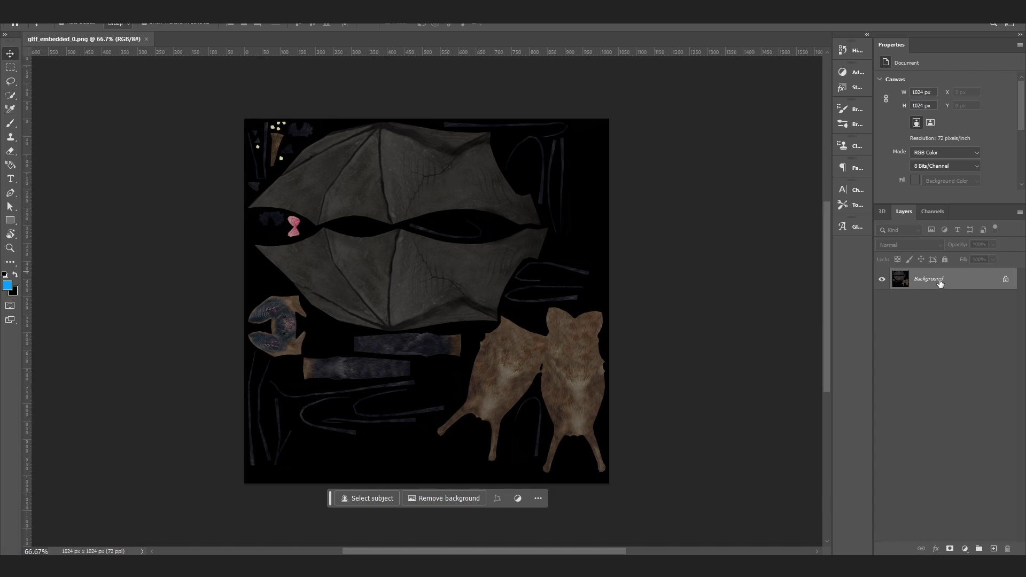
# Unlock the Background layer of gltf_embedded_0.png and flip it vertically with Free Transform.
pyautogui.click(1004, 280)
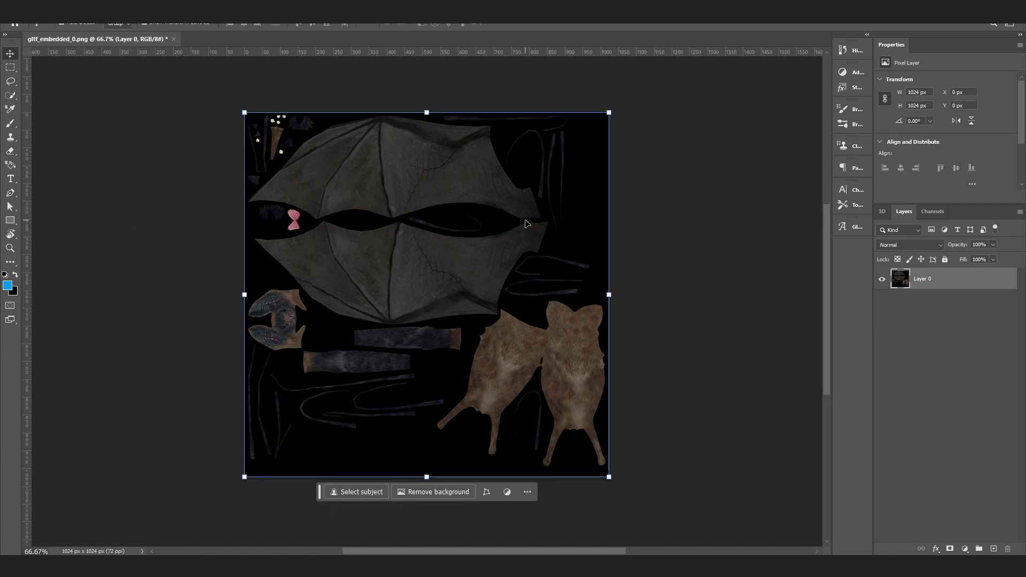
pyautogui.hotkey('ctrl', 't')
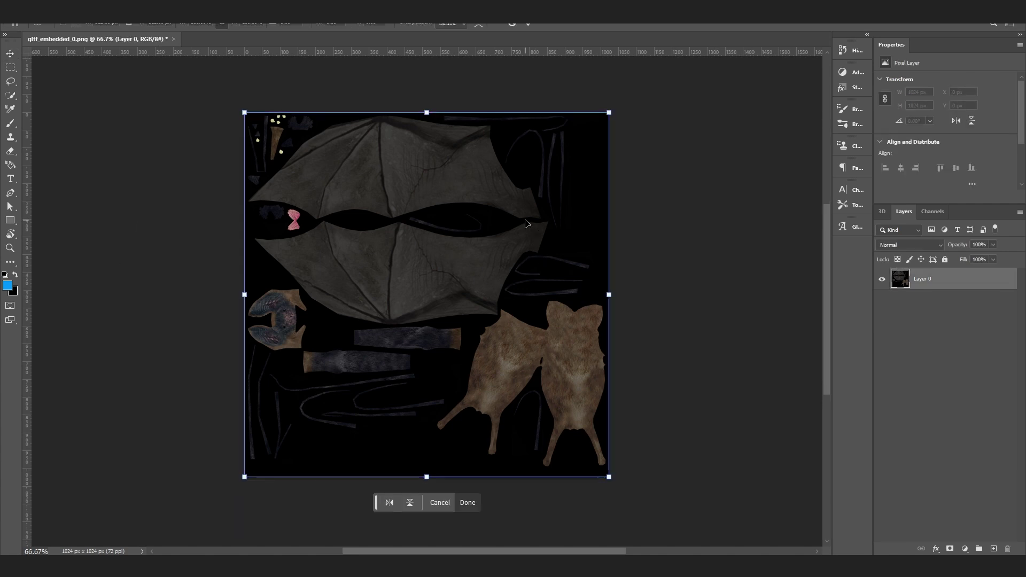
pyautogui.rightClick(384, 222)
pyautogui.click(398, 441)
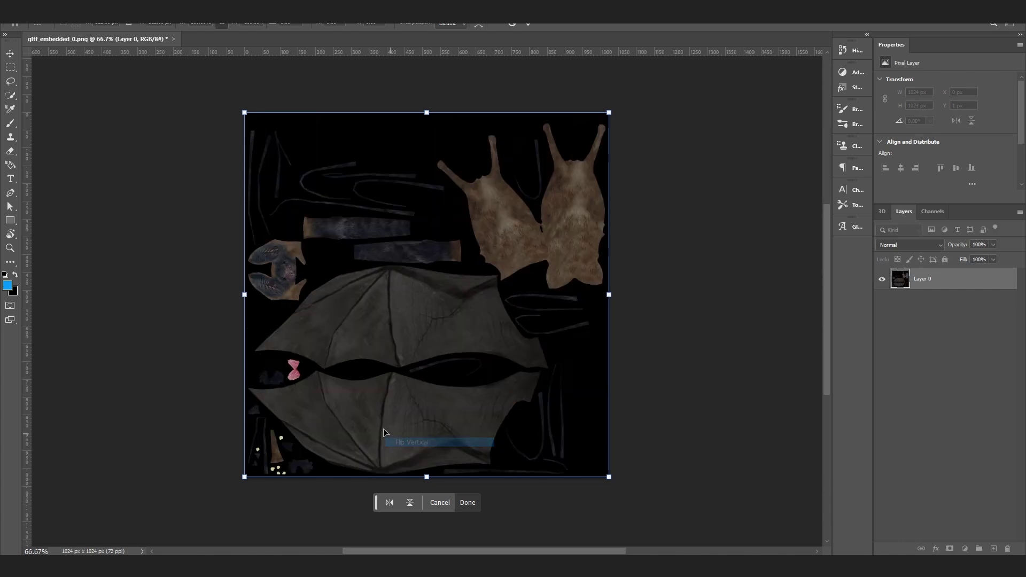
pyautogui.click(107, 318)
pyautogui.click(124, 309)
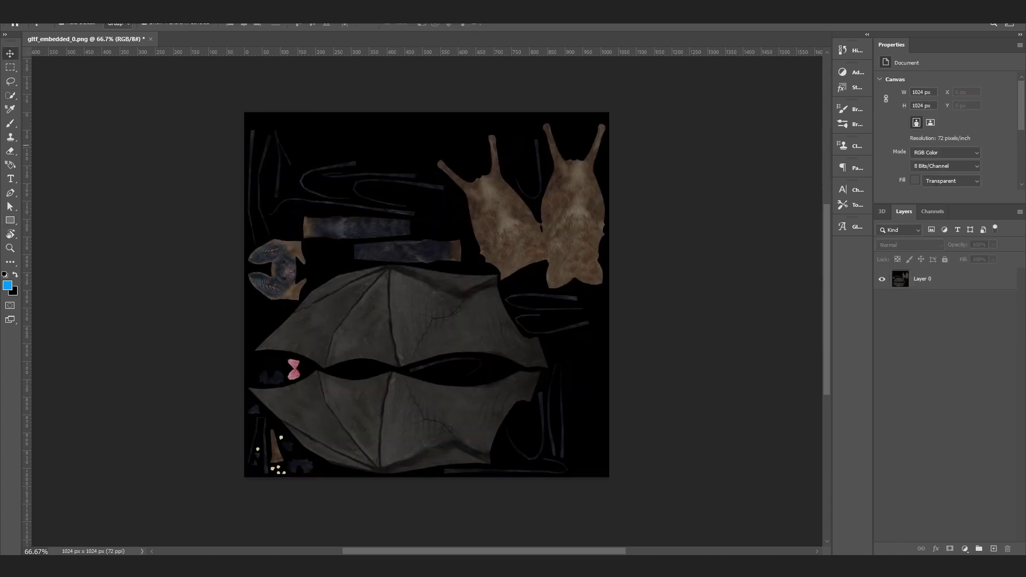
# Export the flipped texture as gltf_embedded_0.jpg into a new folder named PS FLIED inside TUT.
pyautogui.click(11, 16)
pyautogui.moveTo(24, 169)
pyautogui.click(174, 182)
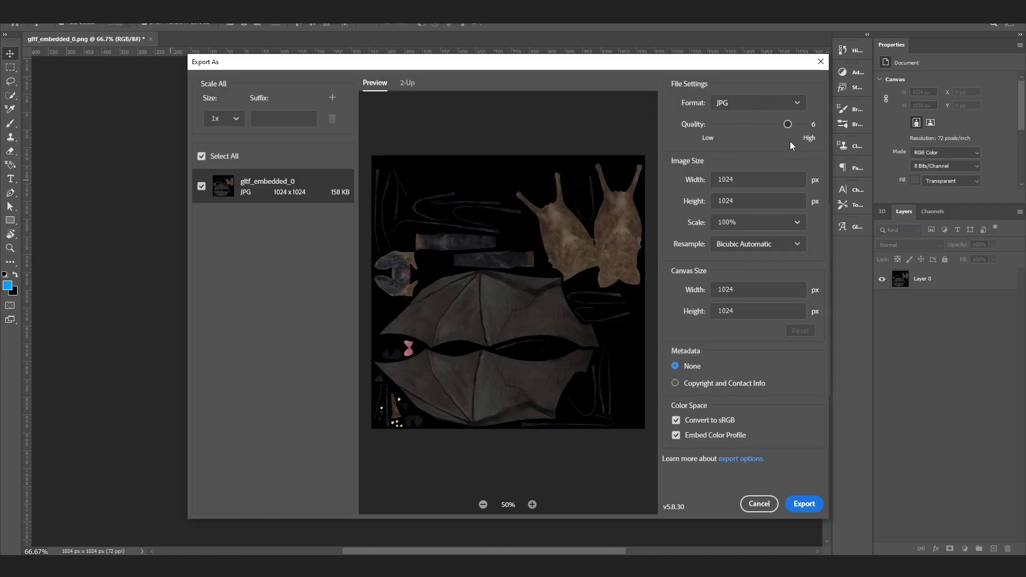
pyautogui.click(803, 504)
pyautogui.moveTo(421, 332)
pyautogui.click(529, 332)
pyautogui.write('PS FLIE')
pyautogui.press('Return')
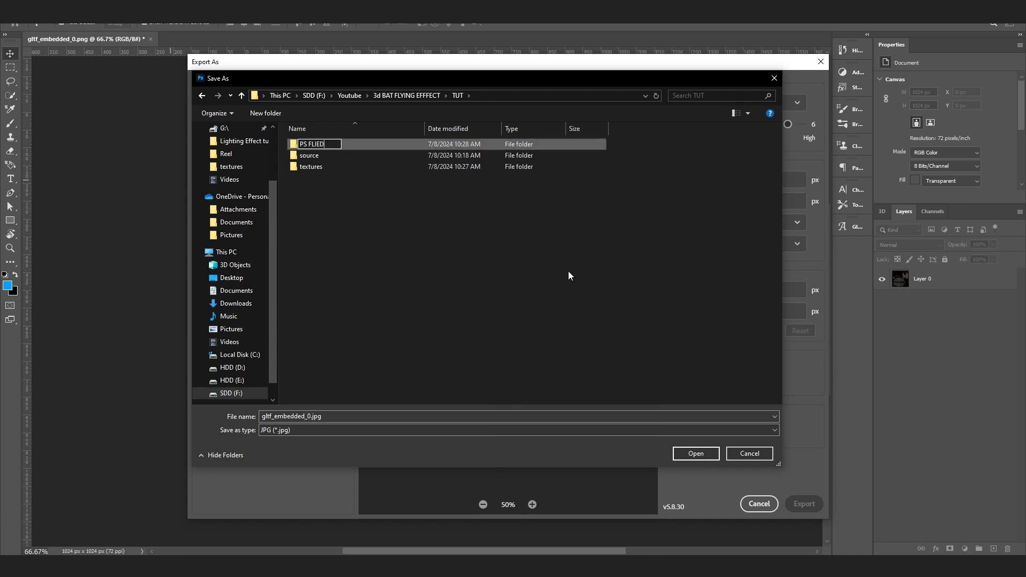
pyautogui.press('Return')
pyautogui.click(695, 453)
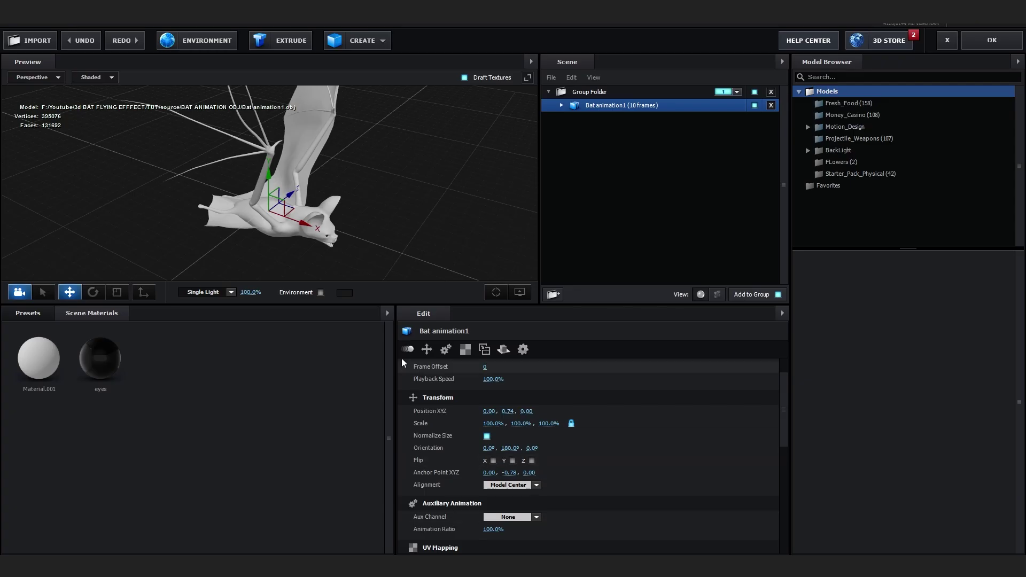
# Load the flipped gltf_embedded_0 image as the Diffuse texture of the bat's Material.001 and inspect the model.
pyautogui.click(562, 105)
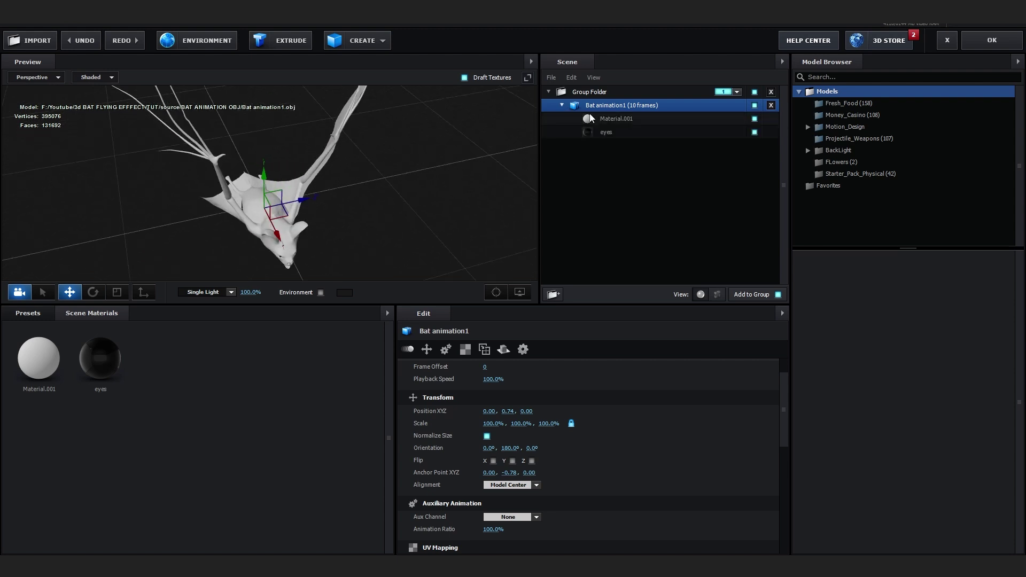
pyautogui.click(591, 118)
pyautogui.click(460, 374)
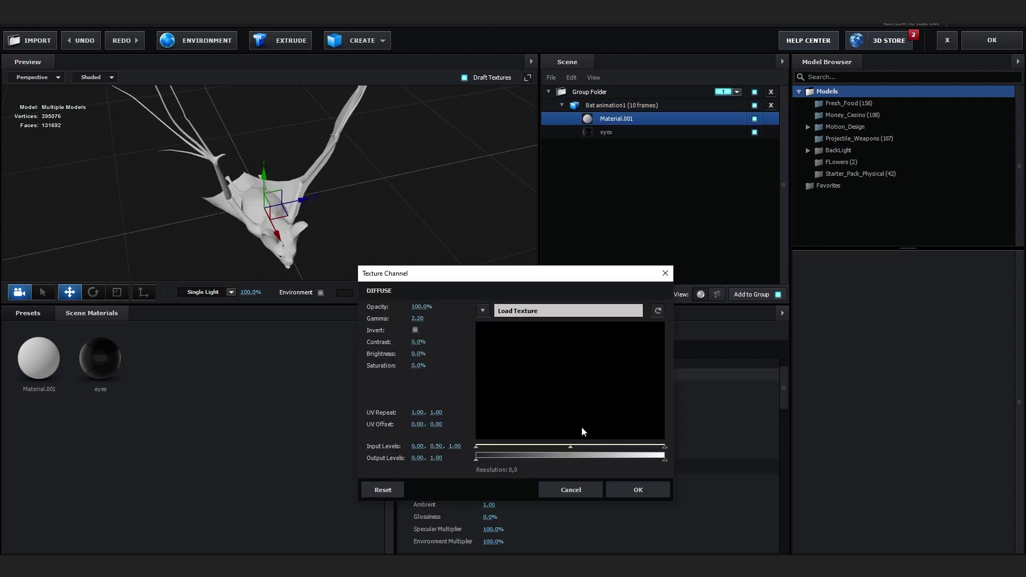
pyautogui.click(815, 166)
pyautogui.moveTo(805, 160); pyautogui.dragTo(542, 314)
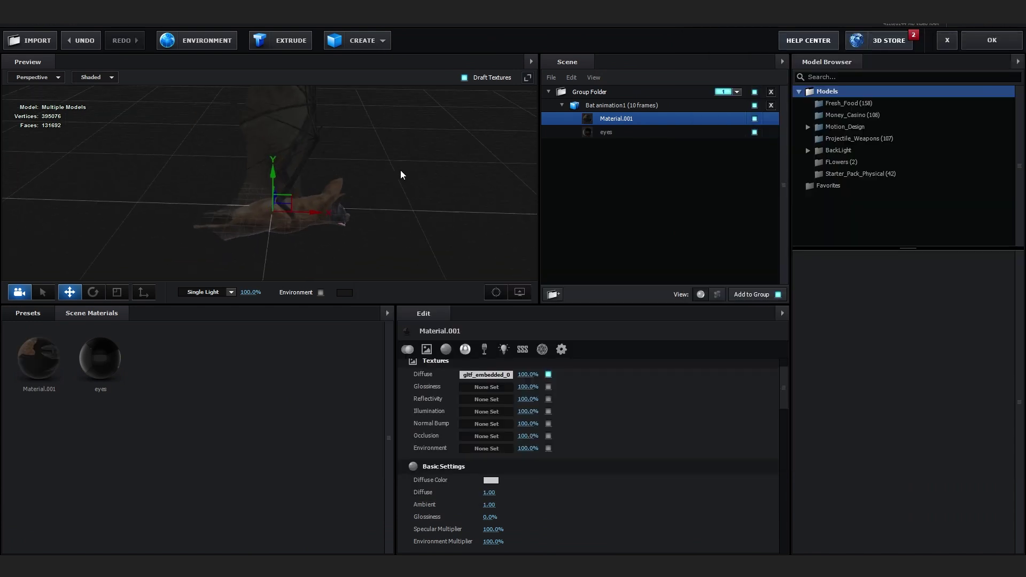
pyautogui.moveTo(400, 171); pyautogui.dragTo(350, 211)
pyautogui.scroll(3, 329, 152)
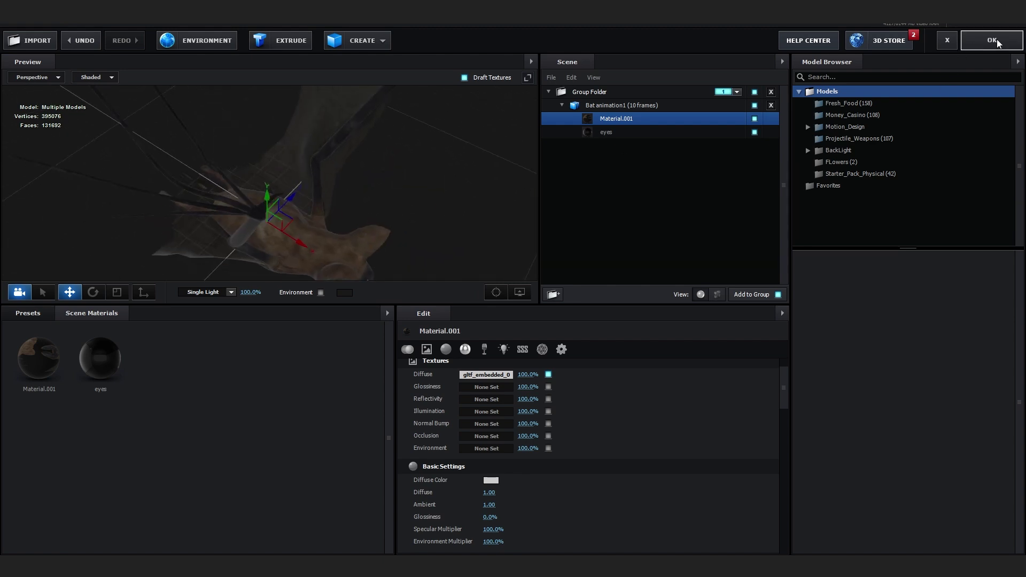
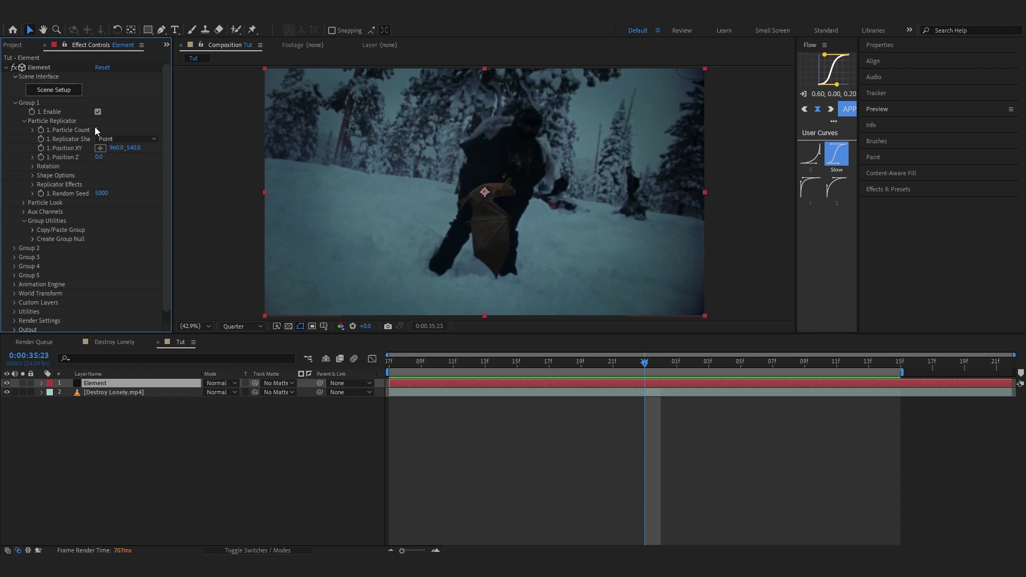
# Set Group 1's Particle Count to 14 in the Element effect's Particle Replicator.
pyautogui.click(96, 130)
pyautogui.click(82, 158)
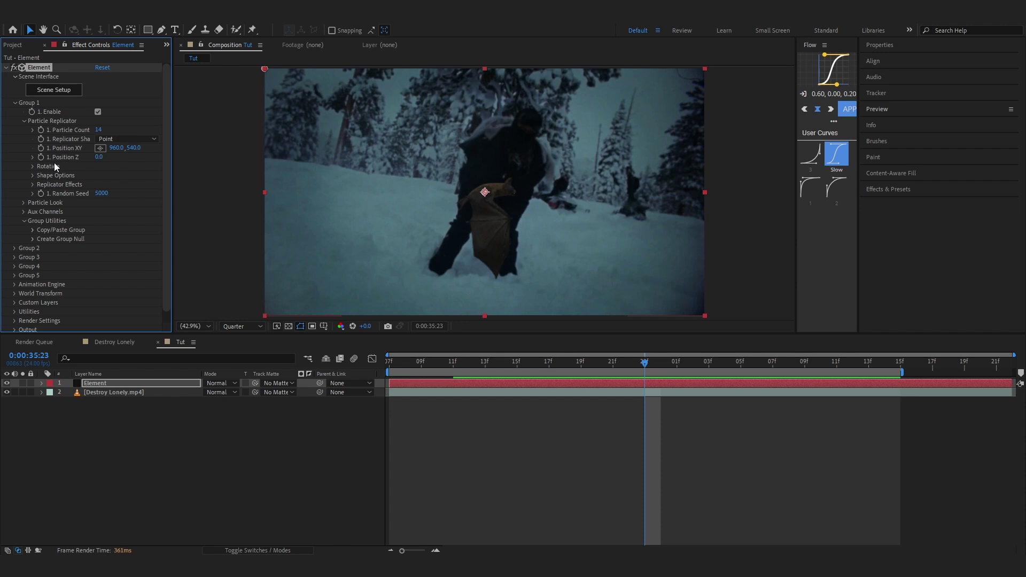
pyautogui.scroll(4, 434, 255)
pyautogui.scroll(-4, 406, 249)
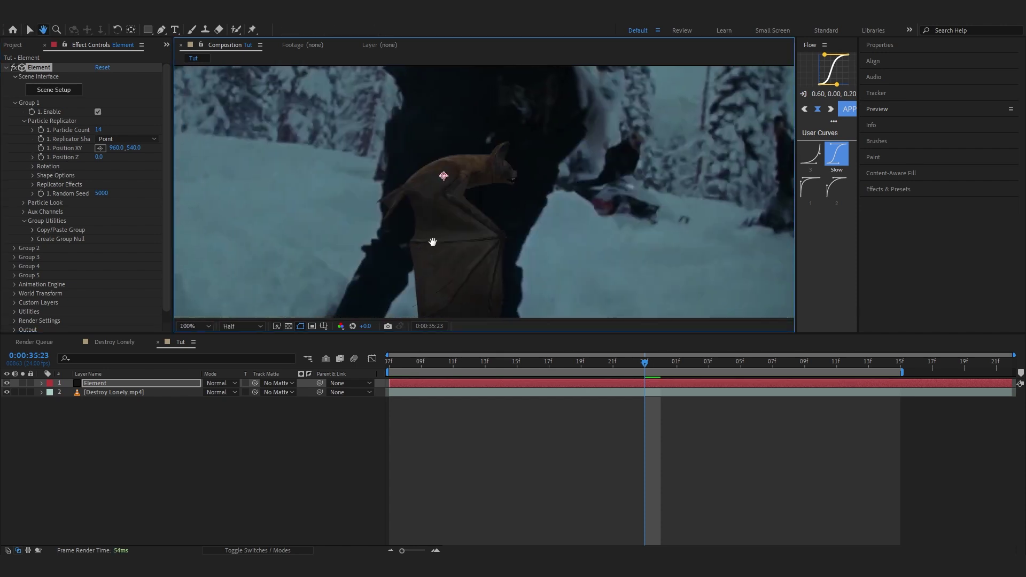
# Spread the replicated bats with a Scatter of 66.1 and an X Scatter of 51 in Group 1's Replicator Effects.
pyautogui.click(31, 184)
pyautogui.click(41, 194)
pyautogui.moveTo(99, 202); pyautogui.dragTo(285, 201)
pyautogui.scroll(-4, 422, 201)
pyautogui.scroll(4, 420, 200)
pyautogui.scroll(-2, 420, 202)
pyautogui.moveTo(99, 202); pyautogui.dragTo(256, 210)
pyautogui.click(98, 211)
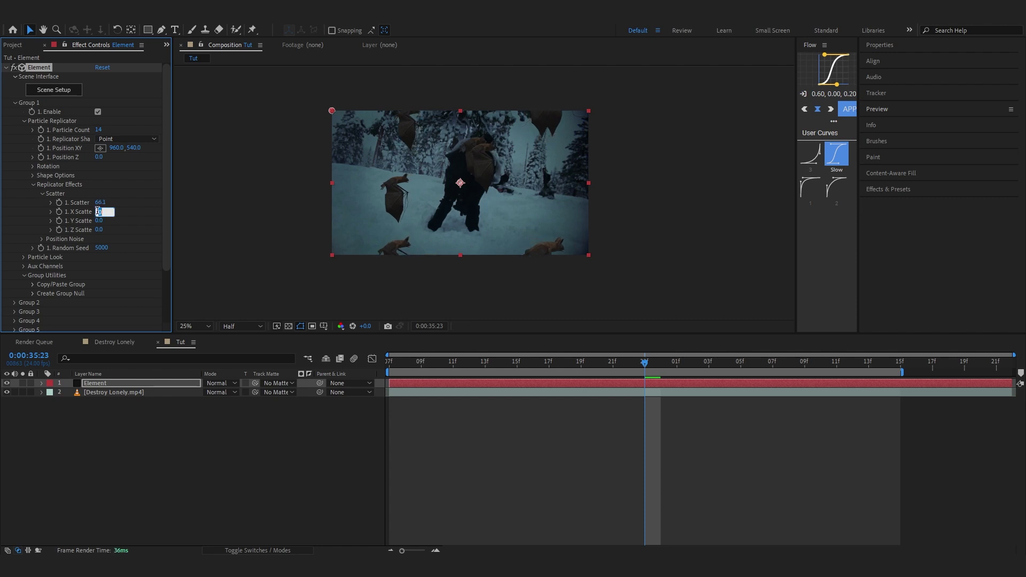
pyautogui.write('51')
pyautogui.press('Return')
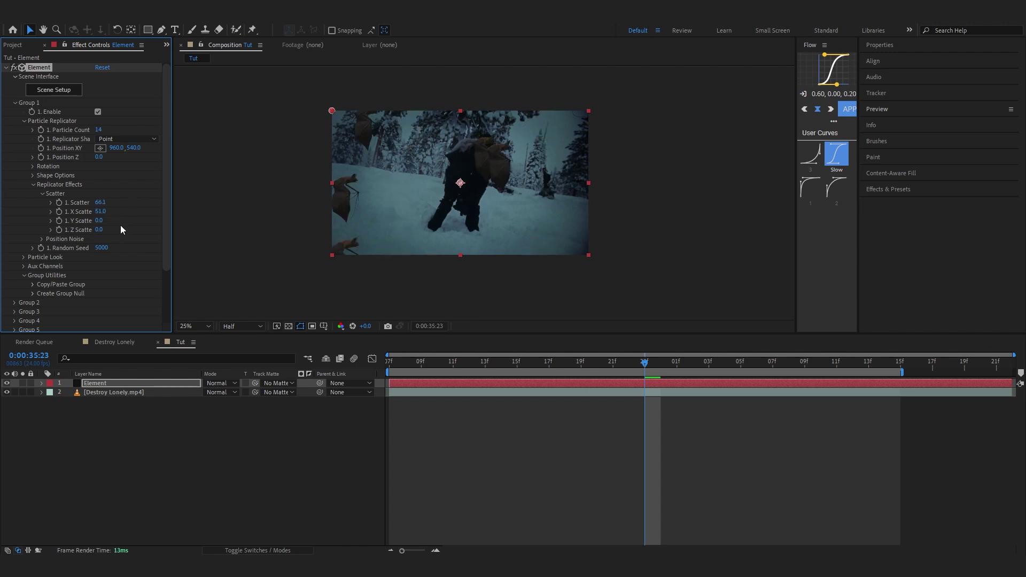
# Set Group 1's Y Scatter to 36.5 and Z Scatter to 160.9.
pyautogui.moveTo(99, 220); pyautogui.dragTo(130, 220)
pyautogui.moveTo(220, 225); pyautogui.dragTo(922, 229)
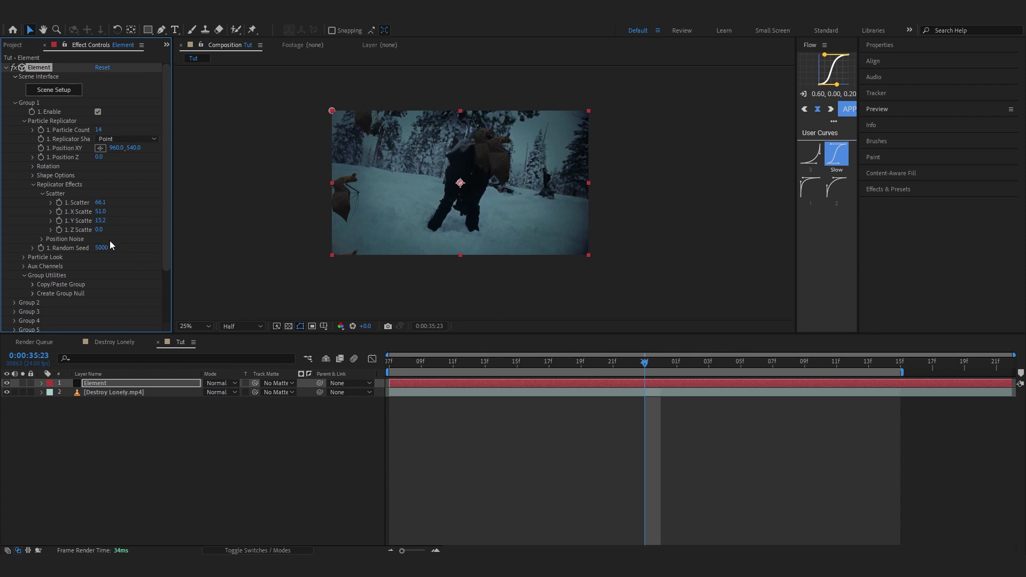
pyautogui.moveTo(99, 223); pyautogui.dragTo(255, 255)
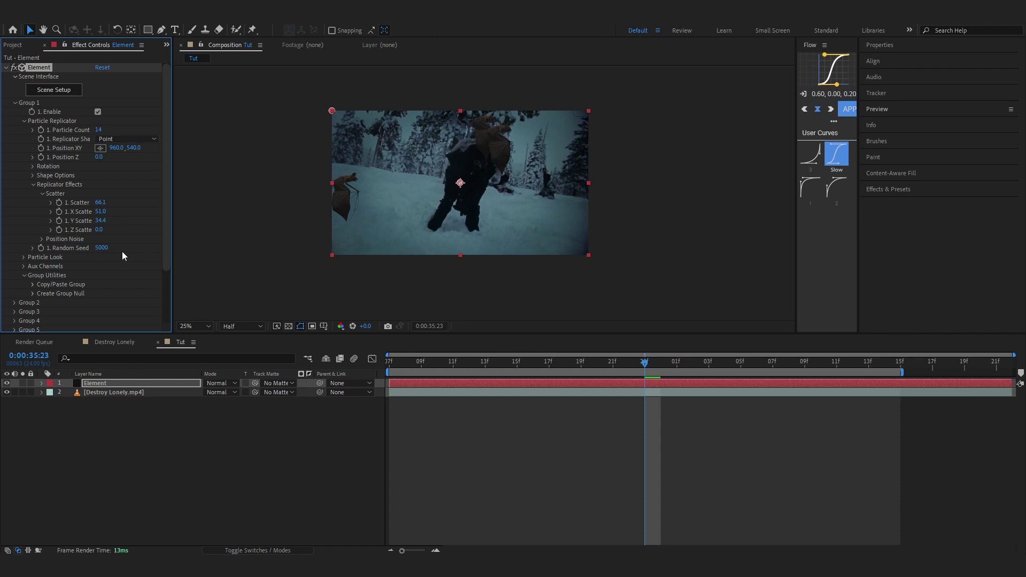
pyautogui.moveTo(133, 233); pyautogui.dragTo(775, 267)
pyautogui.moveTo(95, 229); pyautogui.dragTo(331, 249)
# Go to 0:00:35:21, set the Particle Replicator's Random Seed to 5600, and inspect the bats' arrangement.
pyautogui.moveTo(642, 366); pyautogui.dragTo(618, 363)
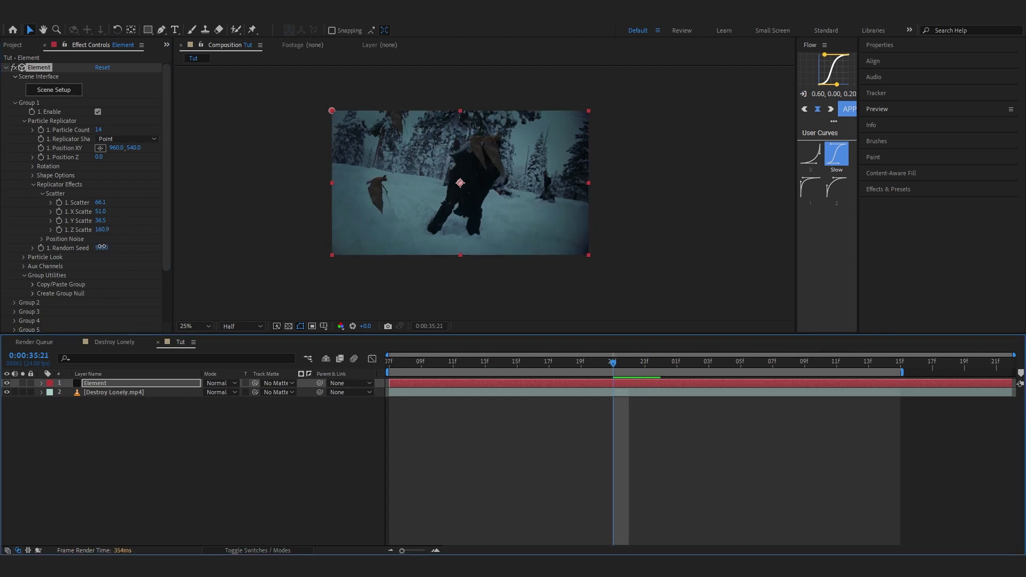
pyautogui.moveTo(101, 246); pyautogui.dragTo(110, 252)
pyautogui.scroll(1, 481, 194)
pyautogui.moveTo(455, 152); pyautogui.dragTo(413, 195)
pyautogui.scroll(1, 414, 196)
pyautogui.scroll(-2, 470, 192)
pyautogui.moveTo(541, 162); pyautogui.dragTo(533, 163)
pyautogui.scroll(-1, 15, 243)
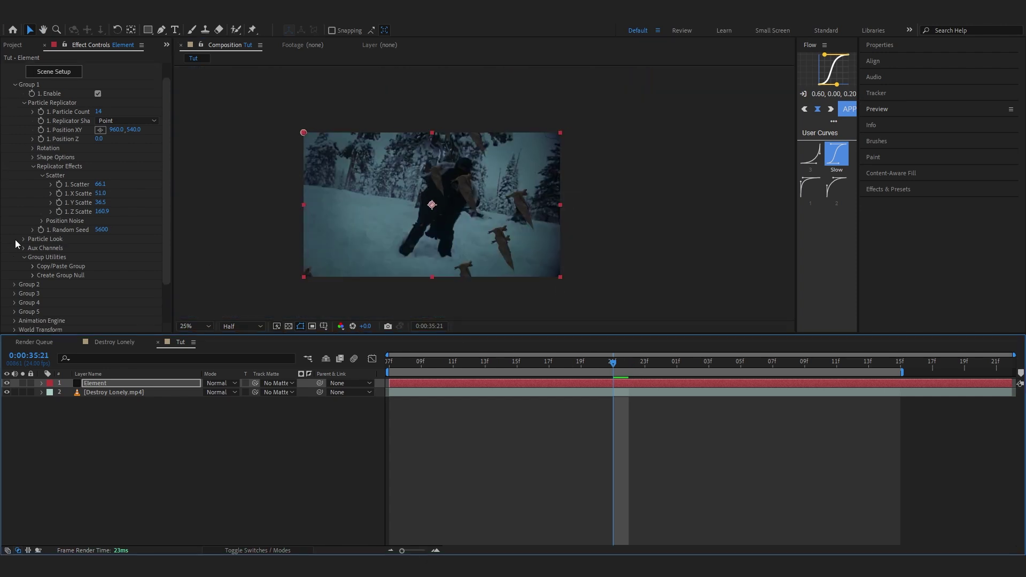
# Set the bats' Rotation Random to 51° in Particle Look's Particle Rotation and inspect the frame.
pyautogui.click(24, 239)
pyautogui.scroll(-4, 29, 219)
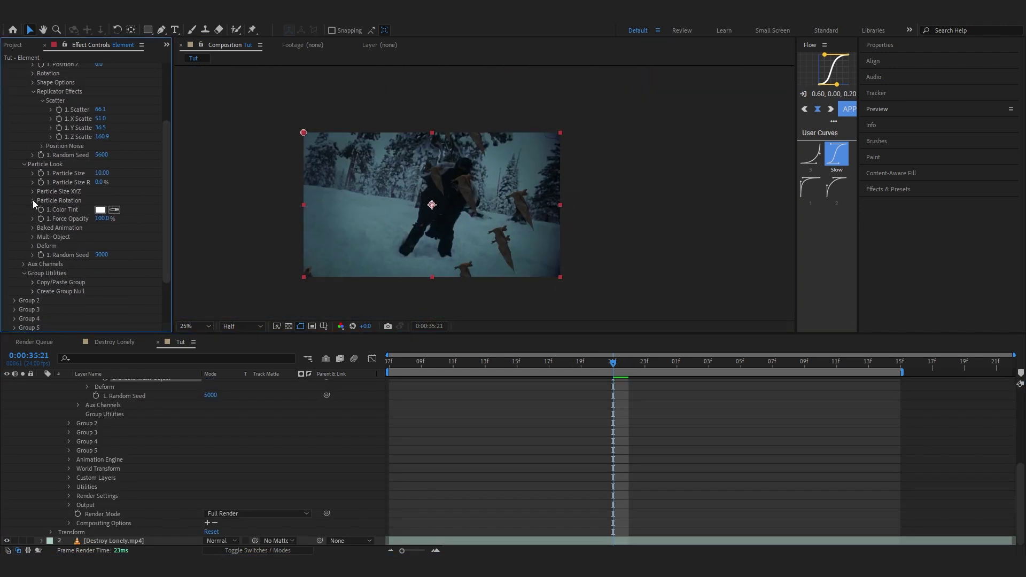
pyautogui.moveTo(111, 245); pyautogui.dragTo(131, 245)
pyautogui.scroll(1, 436, 190)
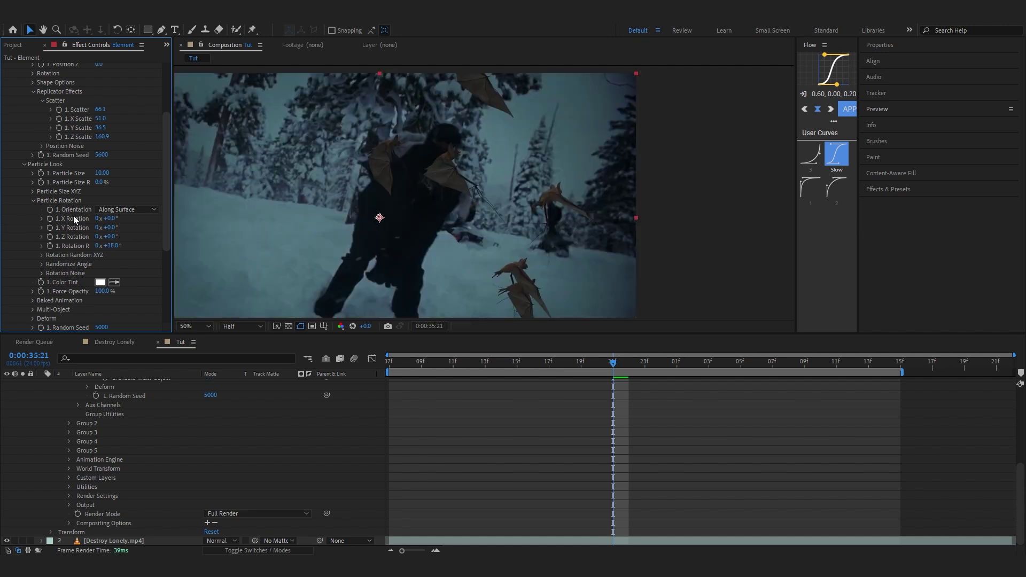
pyautogui.moveTo(112, 247); pyautogui.dragTo(117, 250)
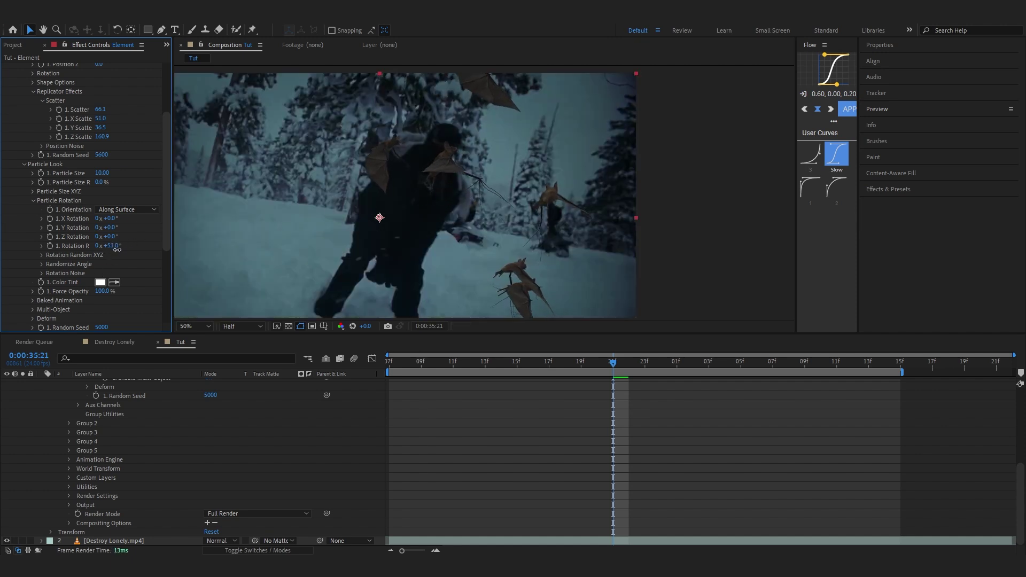
pyautogui.click(495, 440)
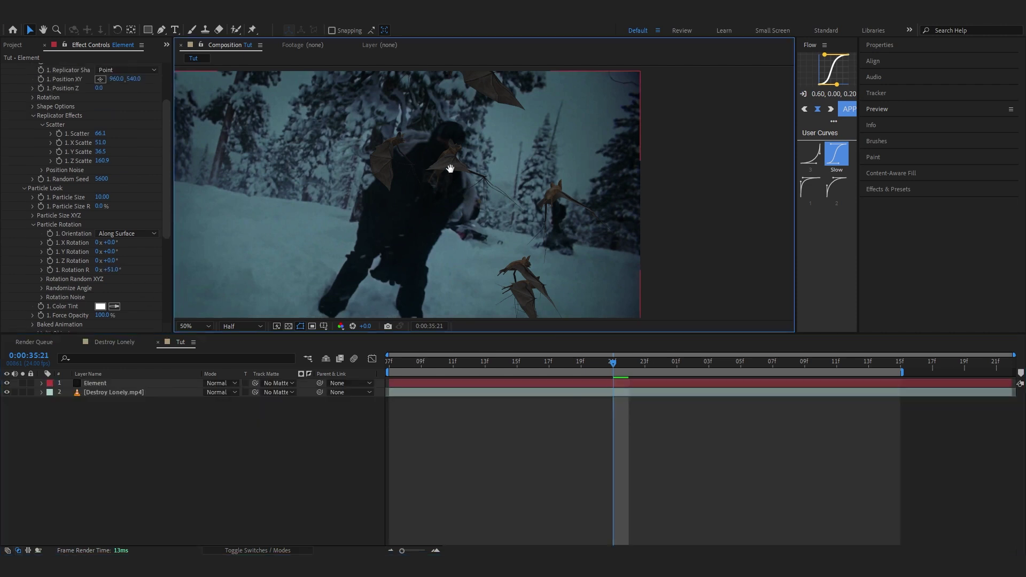
pyautogui.press(',')
pyautogui.press(',')
pyautogui.press(',')
pyautogui.press(',')
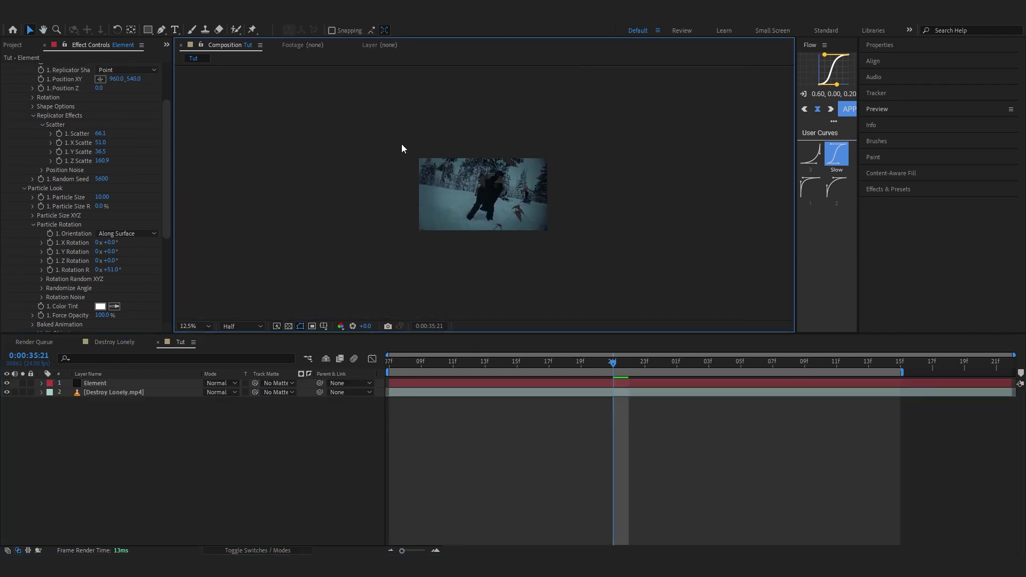
pyautogui.press('.')
# Create a group null for Group 1 from Element's Group Utilities and select it.
pyautogui.click(24, 188)
pyautogui.scroll(3, 25, 190)
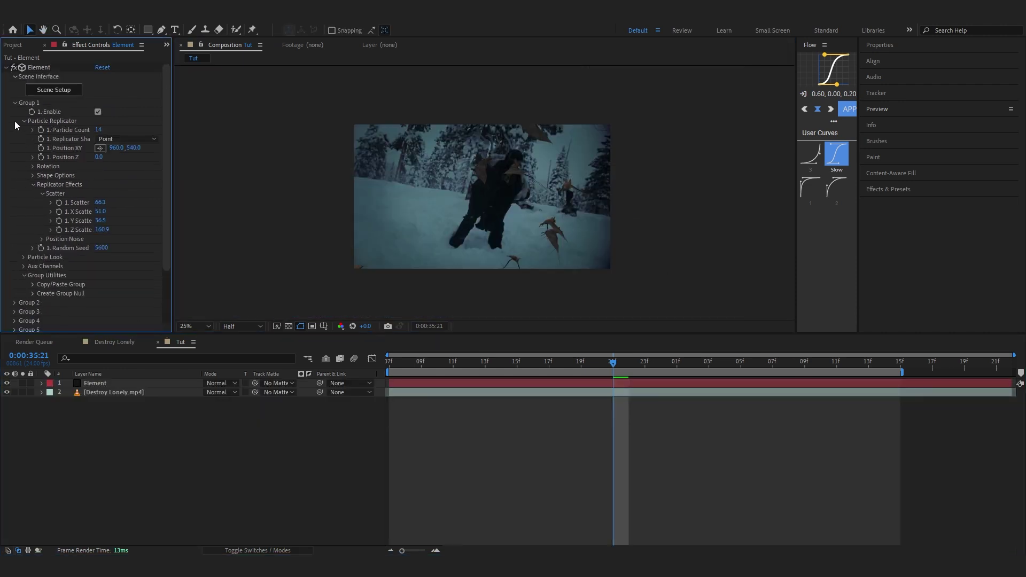
pyautogui.click(22, 121)
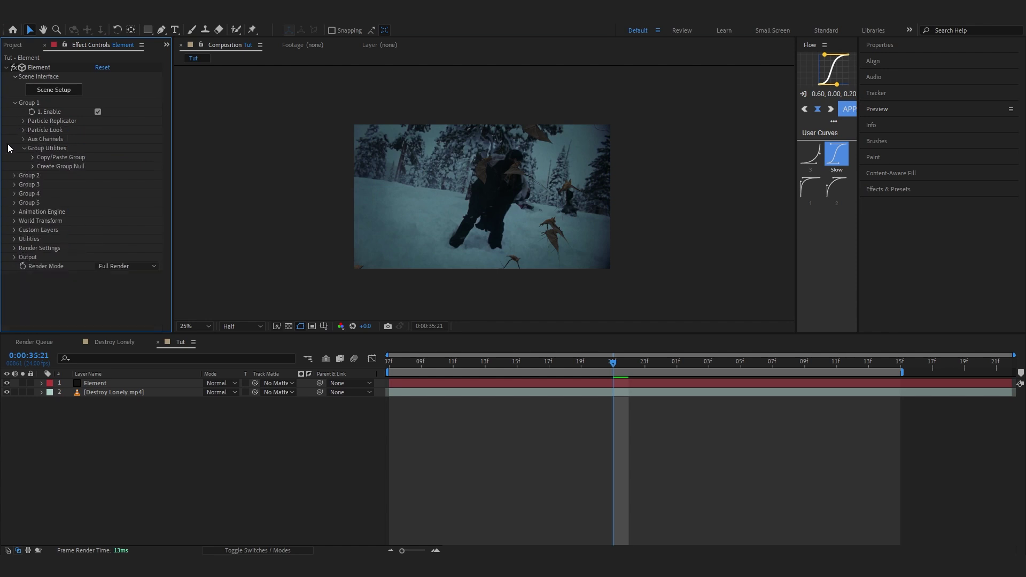
pyautogui.click(32, 167)
pyautogui.click(61, 182)
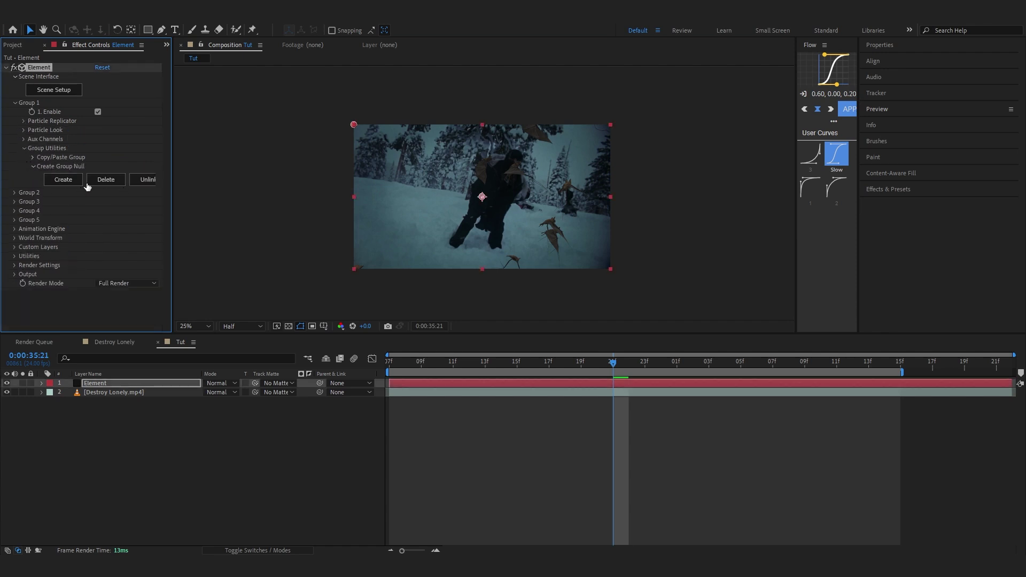
pyautogui.click(105, 384)
# Rotate the group null to a Y Orientation of about 293.9° and go to 0:00:35:07.
pyautogui.scroll(2, 466, 212)
pyautogui.moveTo(509, 202); pyautogui.dragTo(567, 209)
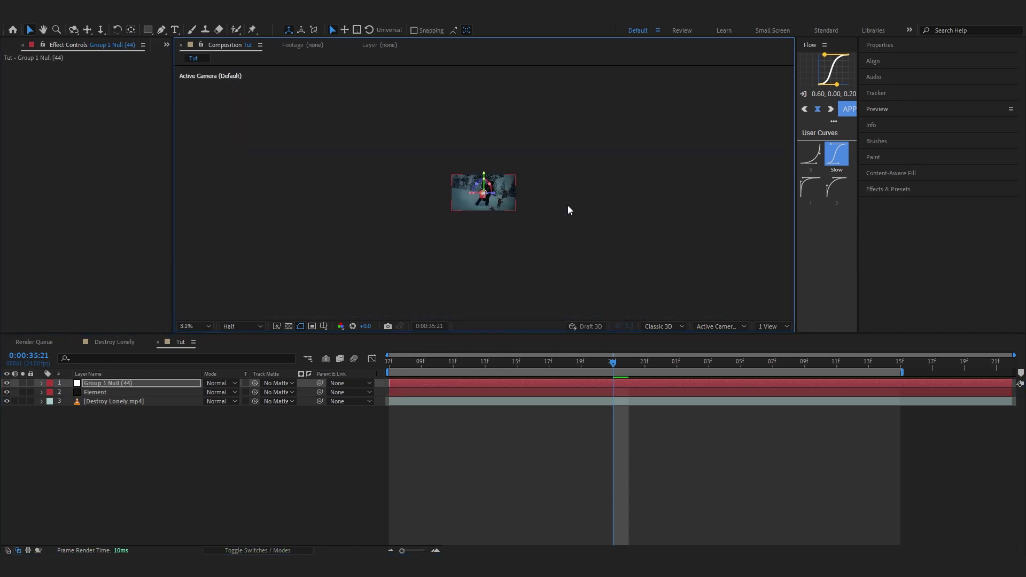
pyautogui.moveTo(467, 199); pyautogui.dragTo(554, 267)
pyautogui.scroll(-2, 482, 197)
pyautogui.scroll(1, 481, 196)
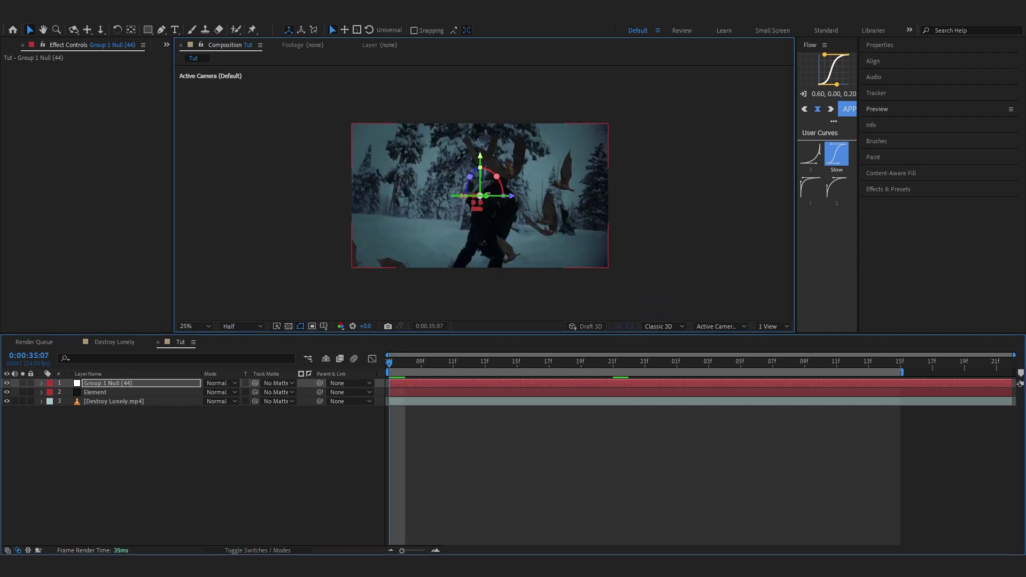
pyautogui.moveTo(481, 189); pyautogui.dragTo(466, 199)
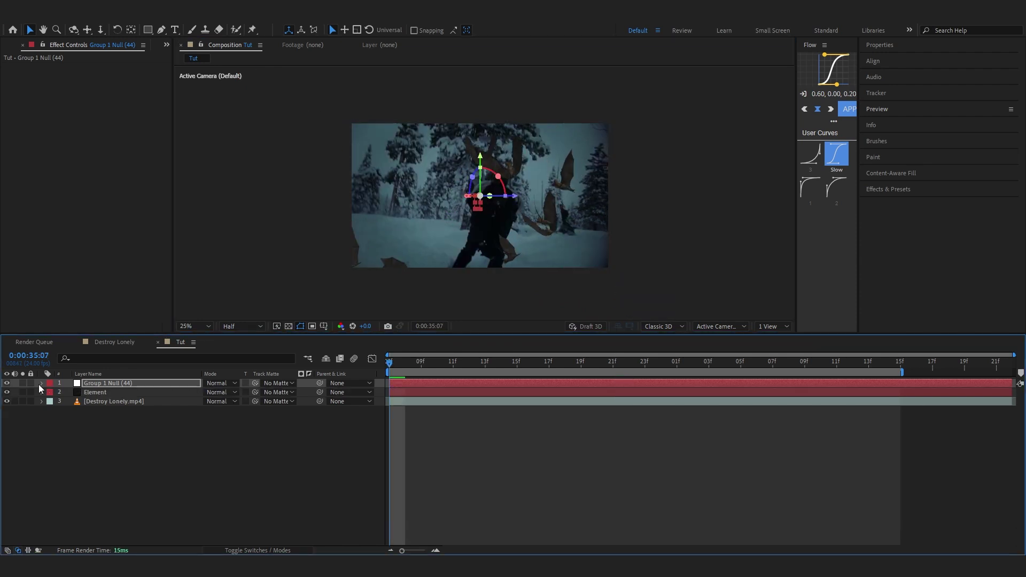
# Enable keyframing for all the group null's Transform properties and move it outside the lower-right of the frame at Position 2944, 2232.
pyautogui.click(41, 383)
pyautogui.click(50, 393)
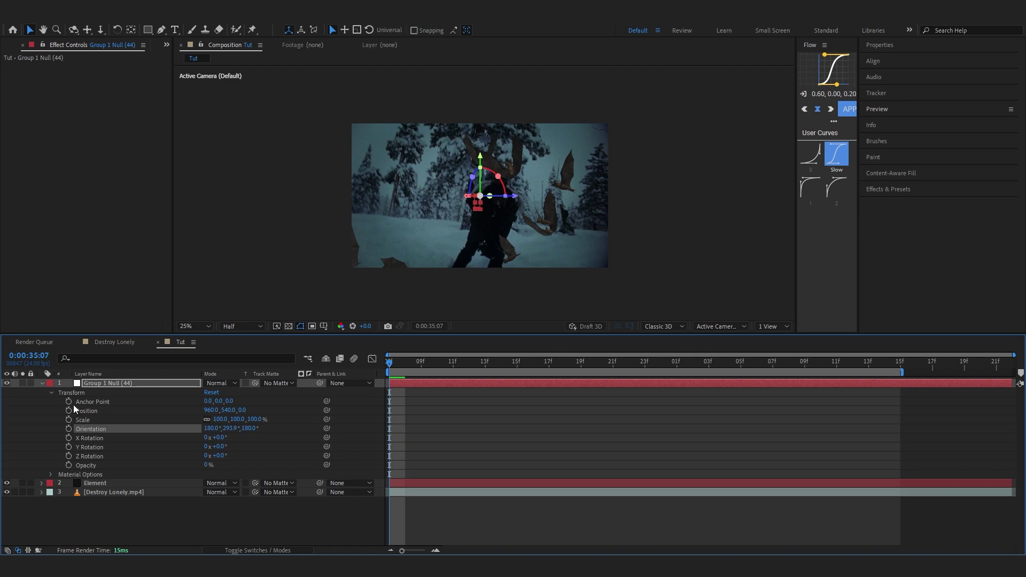
pyautogui.moveTo(68, 401); pyautogui.dragTo(68, 465)
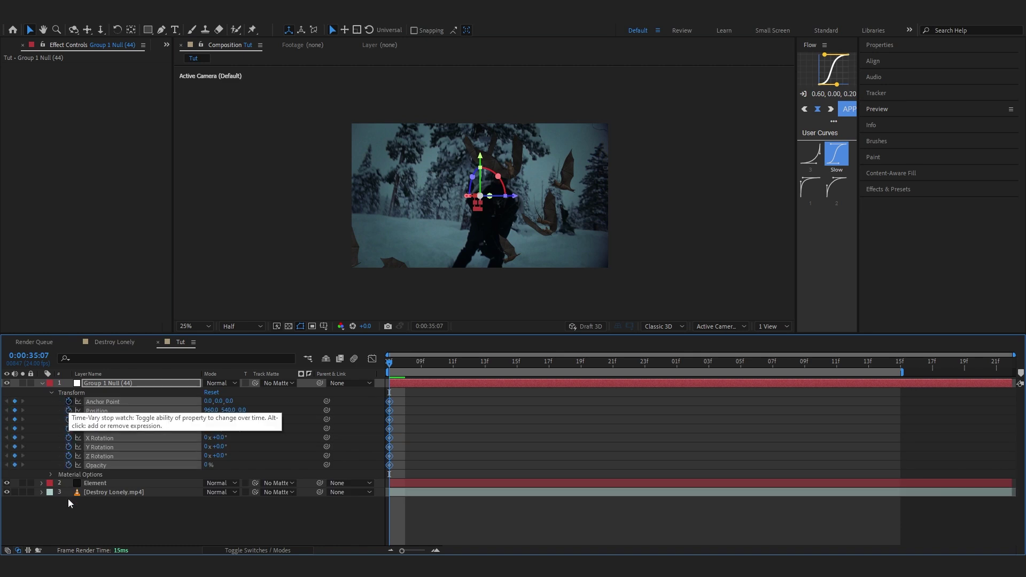
pyautogui.moveTo(472, 190); pyautogui.dragTo(752, 424)
# At 0:00:36:14, move the group null beyond the upper-left corner of the footage and preview the bats' flight.
pyautogui.moveTo(390, 362); pyautogui.dragTo(881, 426)
pyautogui.scroll(-2, 609, 288)
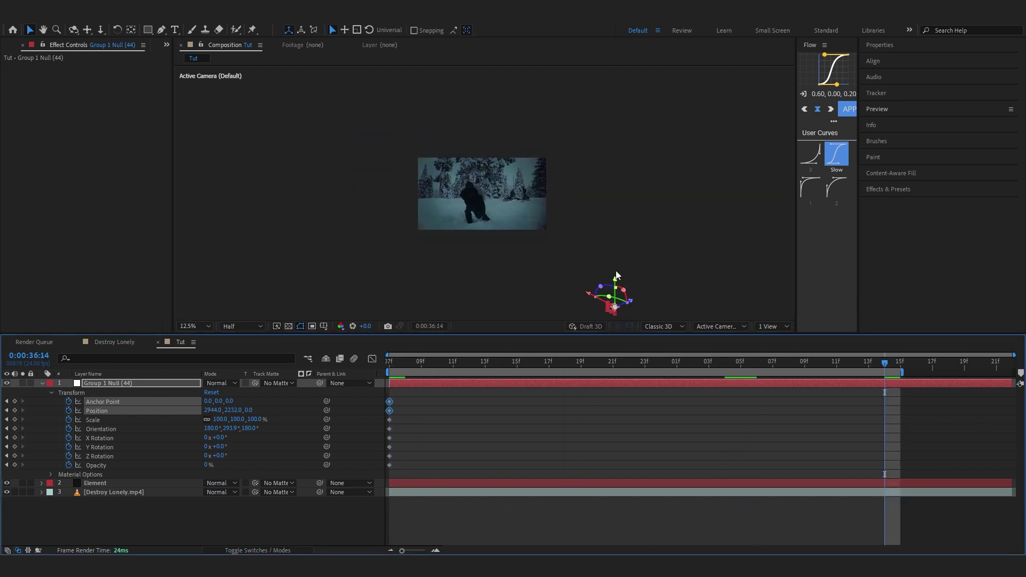
pyautogui.moveTo(613, 307); pyautogui.dragTo(338, 73)
pyautogui.moveTo(757, 361); pyautogui.dragTo(350, 459)
pyautogui.press('space')
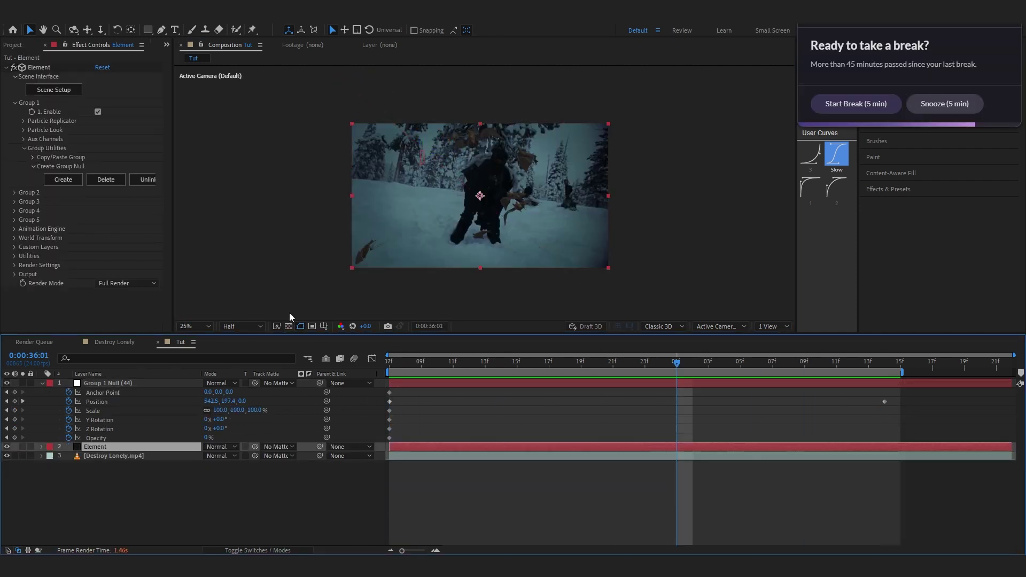
# Set the Particle Replicator's Random Seed to 5900 to rearrange the bats and preview the result.
pyautogui.click(24, 121)
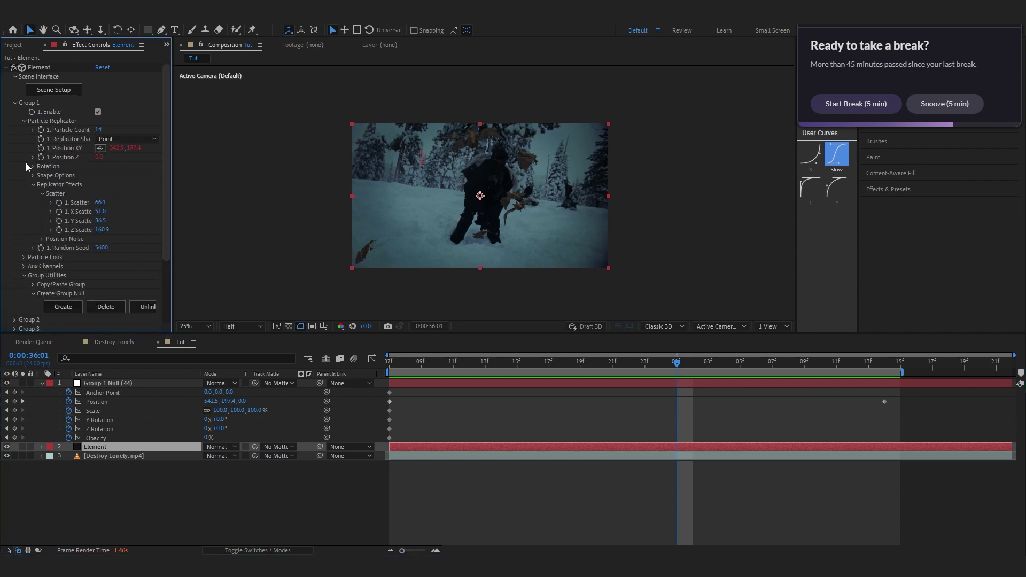
pyautogui.moveTo(102, 250); pyautogui.dragTo(590, 368)
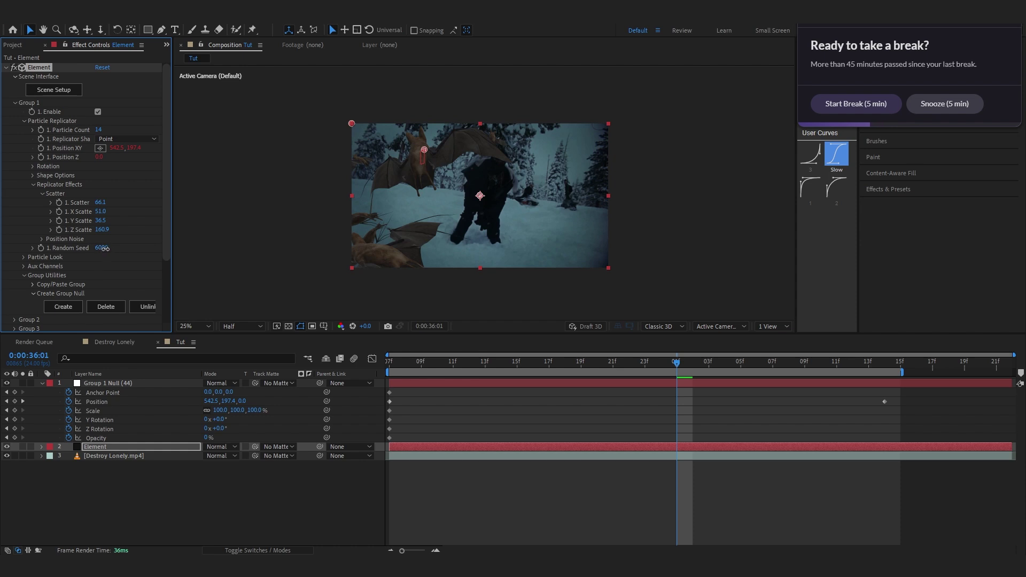
pyautogui.moveTo(105, 249); pyautogui.dragTo(107, 249)
pyautogui.click(645, 364)
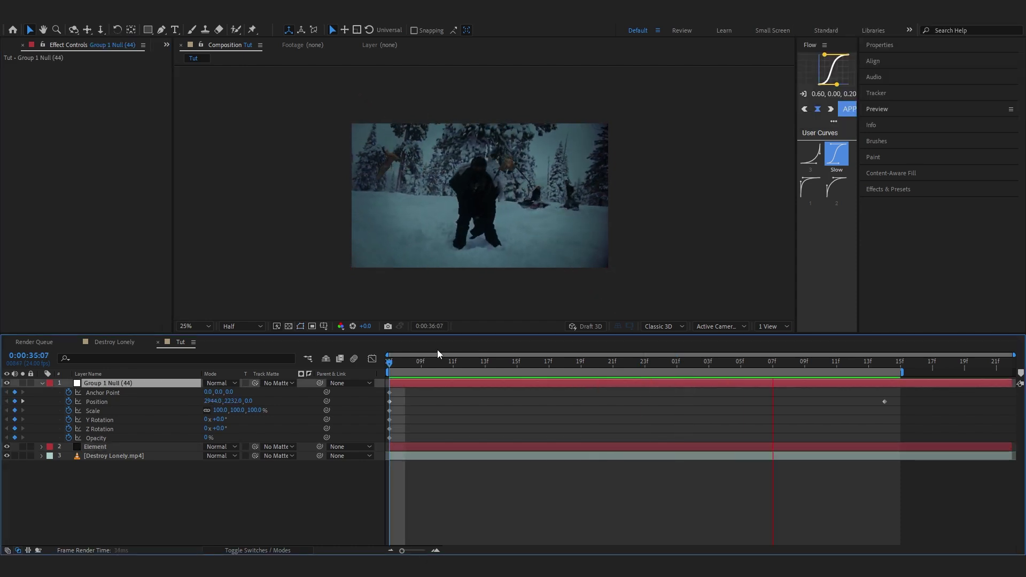
# Slow the bats' flight by moving the null's last Position keyframe to about 0:00:36:21 and scrub through it.
pyautogui.moveTo(884, 401); pyautogui.dragTo(996, 402)
pyautogui.moveTo(552, 364); pyautogui.dragTo(705, 396)
# Set the Rotation Random of Element's Group 1 particles to 26°.
pyautogui.click(577, 446)
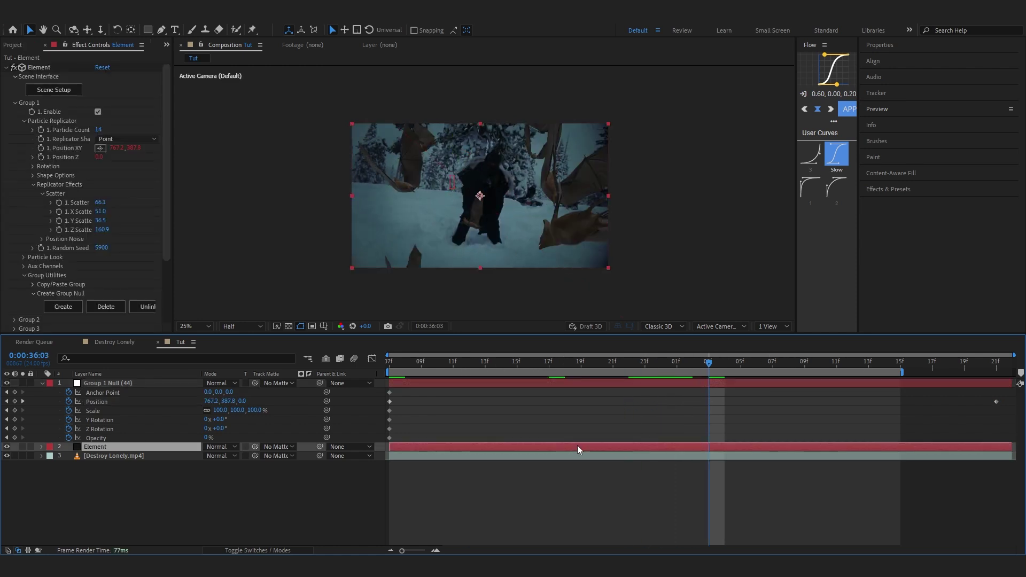
pyautogui.scroll(-3, 14, 210)
pyautogui.click(23, 184)
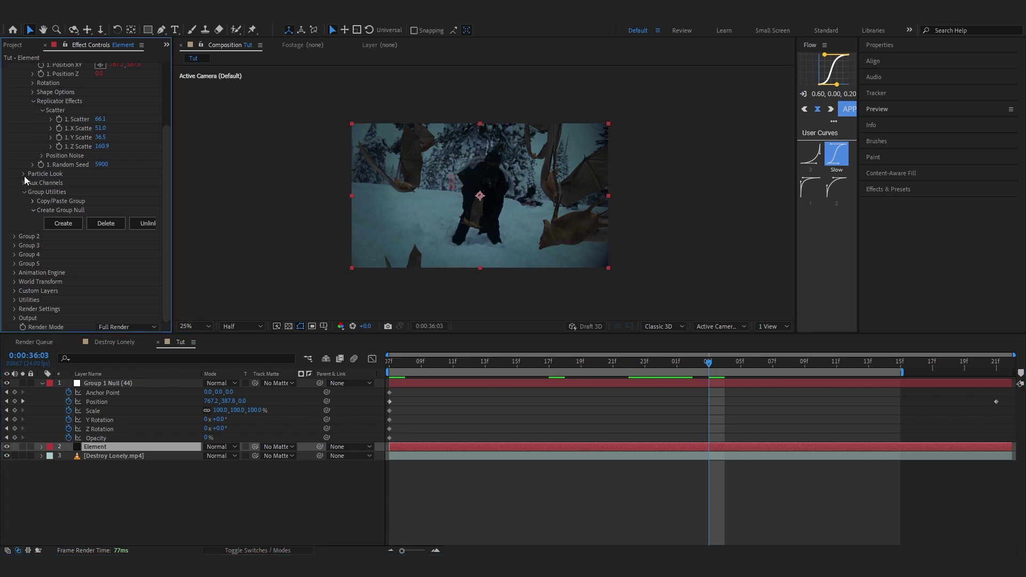
pyautogui.click(33, 198)
pyautogui.moveTo(112, 245); pyautogui.dragTo(102, 248)
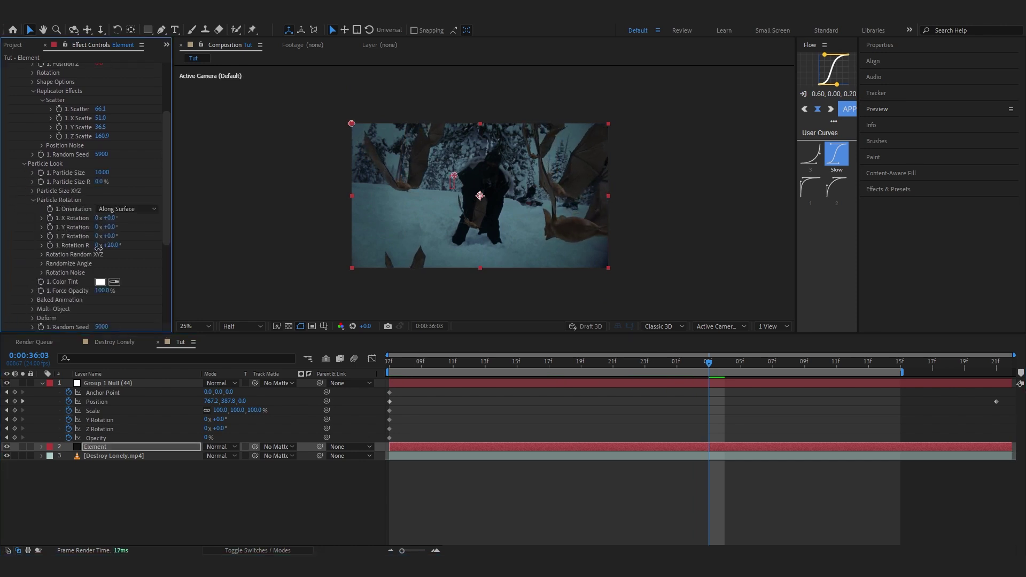
# Remove the group null's rotation keyframes, set Y Rotation to -3° and Z Rotation to -14°, and preview the flight.
pyautogui.moveTo(615, 365); pyautogui.dragTo(148, 459)
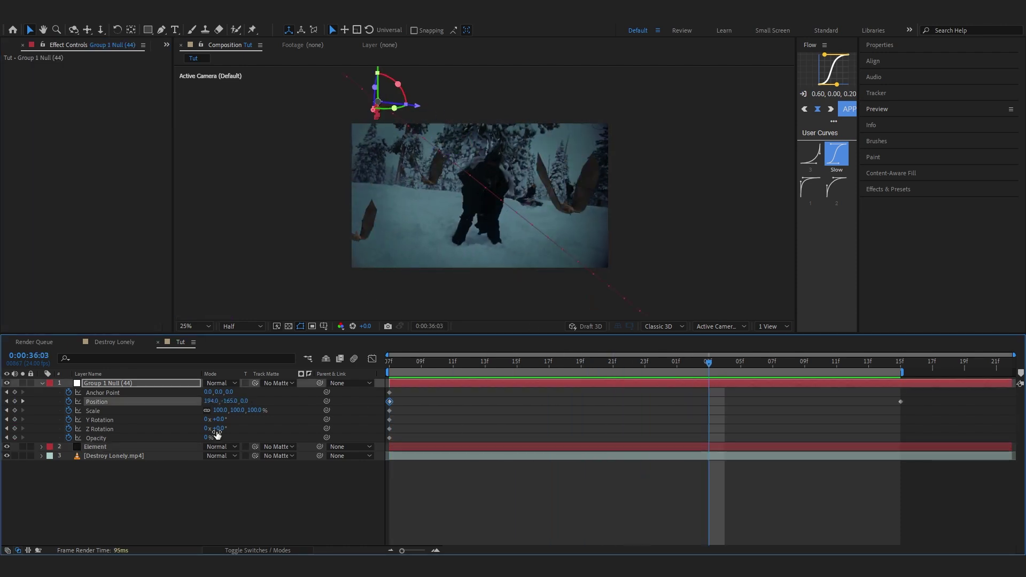
pyautogui.press('r')
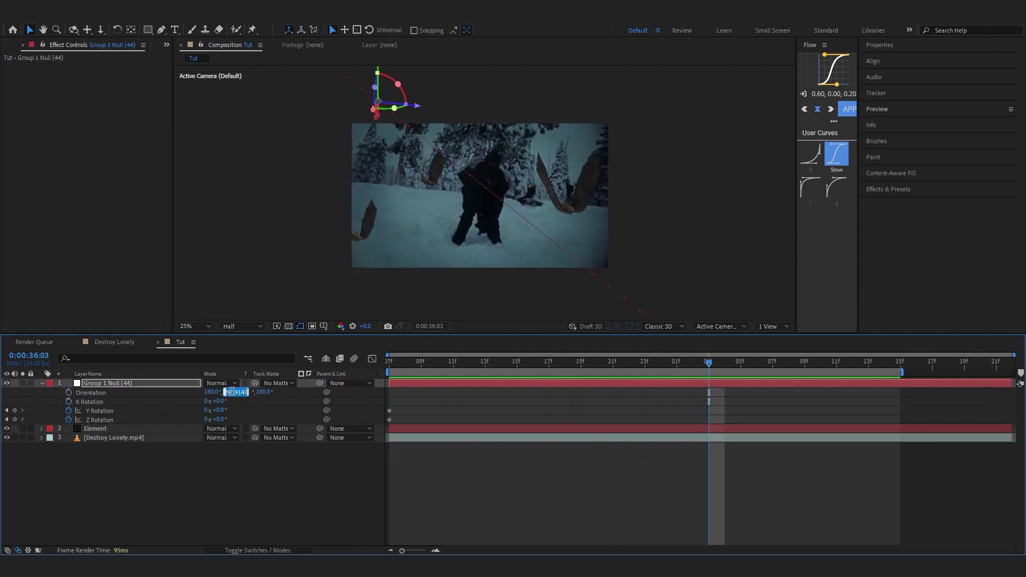
pyautogui.click(232, 407)
pyautogui.moveTo(67, 410); pyautogui.dragTo(69, 434)
pyautogui.click(230, 411)
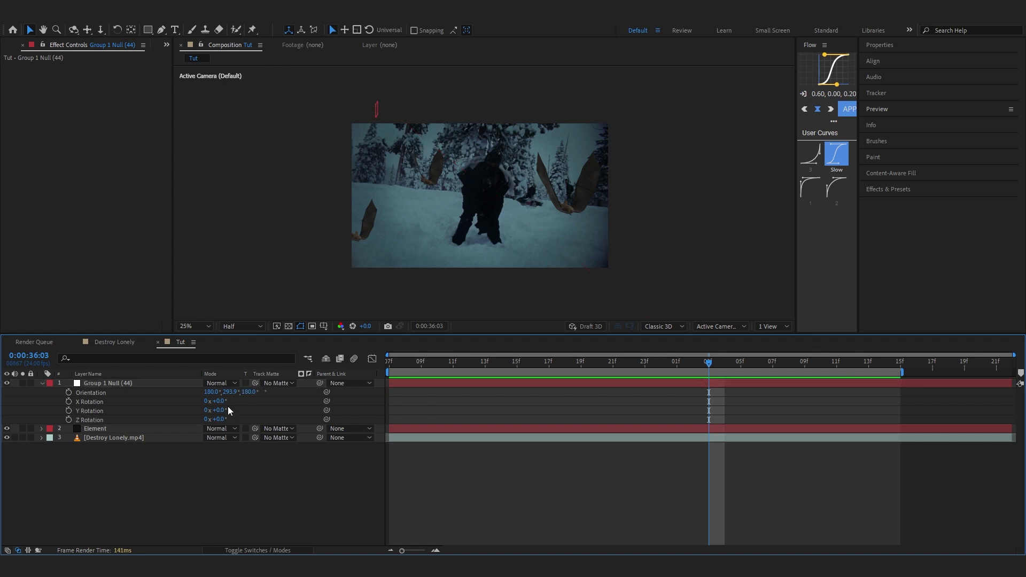
pyautogui.moveTo(224, 401); pyautogui.dragTo(230, 411)
pyautogui.hotkey('ctrl', 'z')
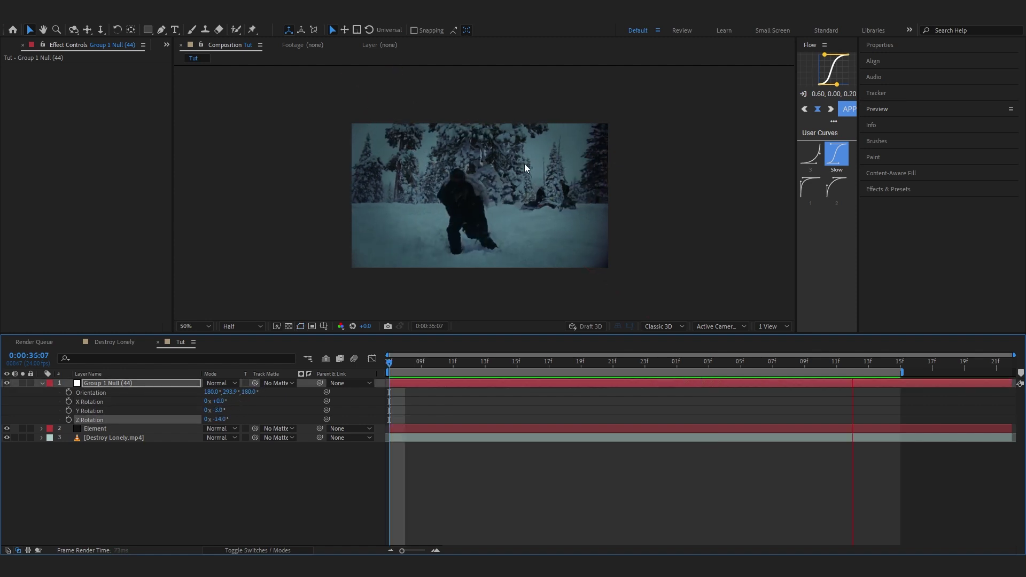
pyautogui.press('space')
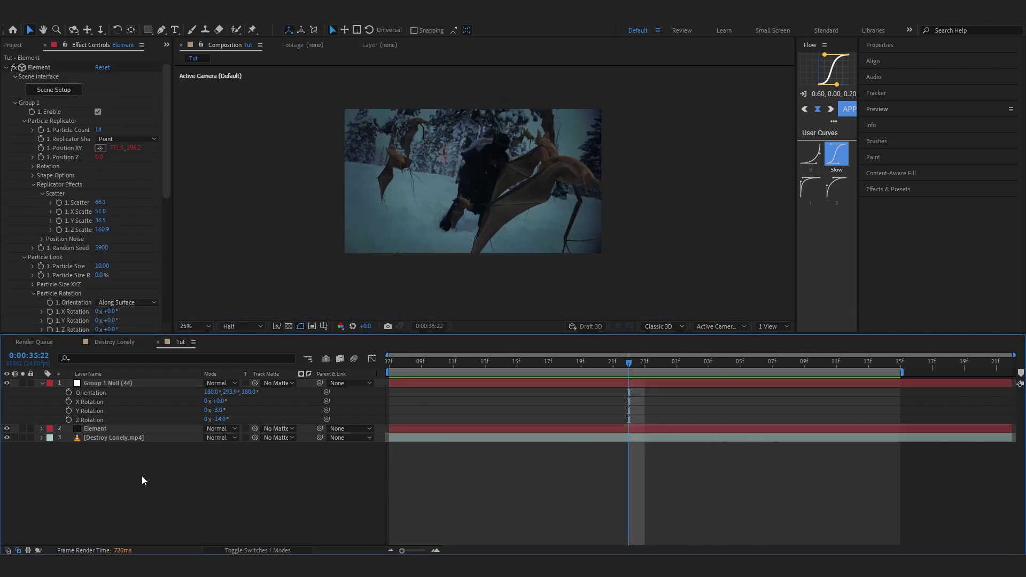
# Set the random Frame Offset in Element's Baked Animation settings to 9.4 and scrub to 0:00:35:21.
pyautogui.click(107, 429)
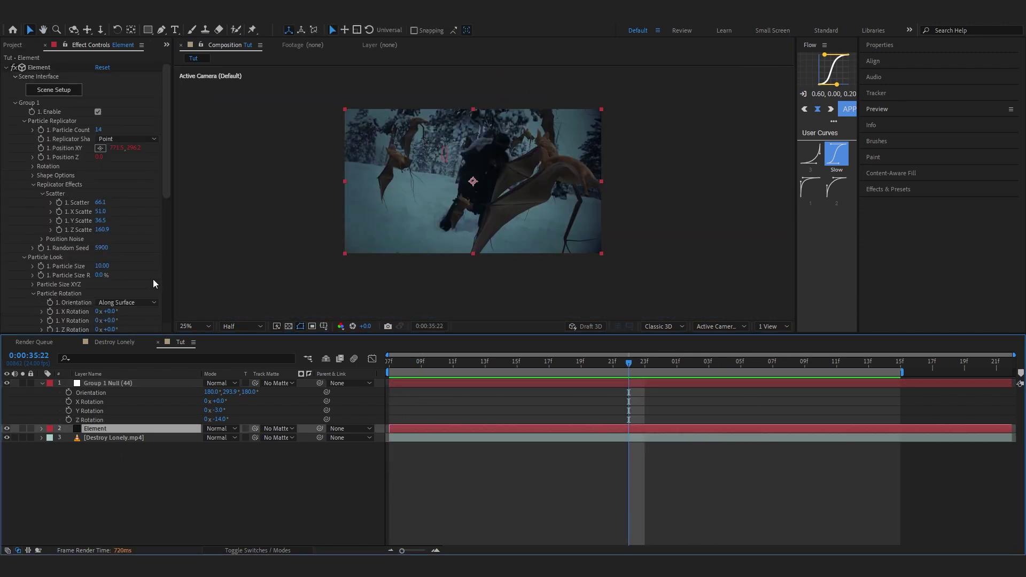
pyautogui.press('space')
pyautogui.scroll(-5, 53, 224)
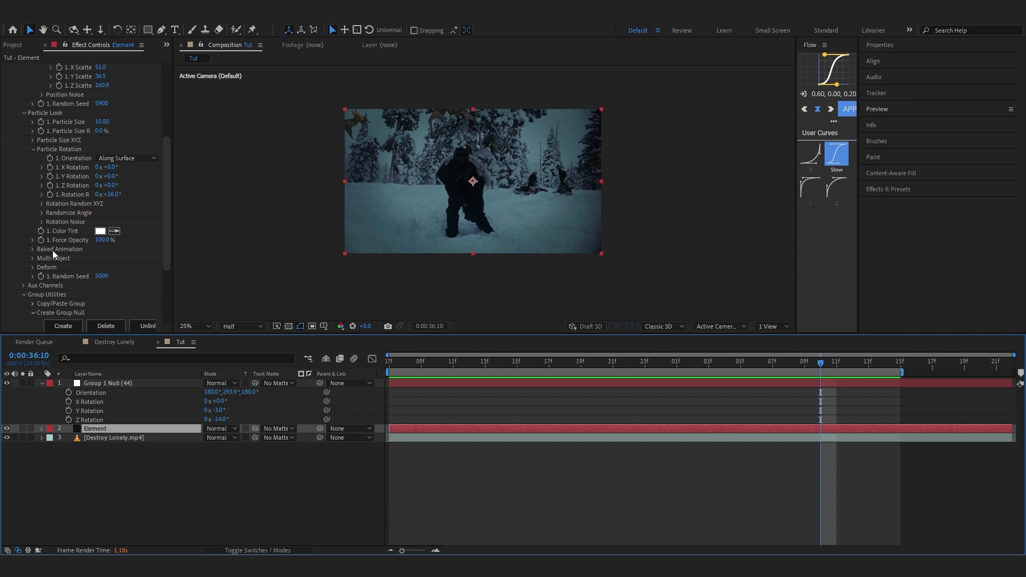
pyautogui.click(33, 248)
pyautogui.scroll(-1, 33, 248)
pyautogui.moveTo(97, 262); pyautogui.dragTo(152, 262)
pyautogui.moveTo(512, 361); pyautogui.dragTo(613, 370)
# Change the Baked Animation Loop Mode to Random Loop.
pyautogui.click(66, 234)
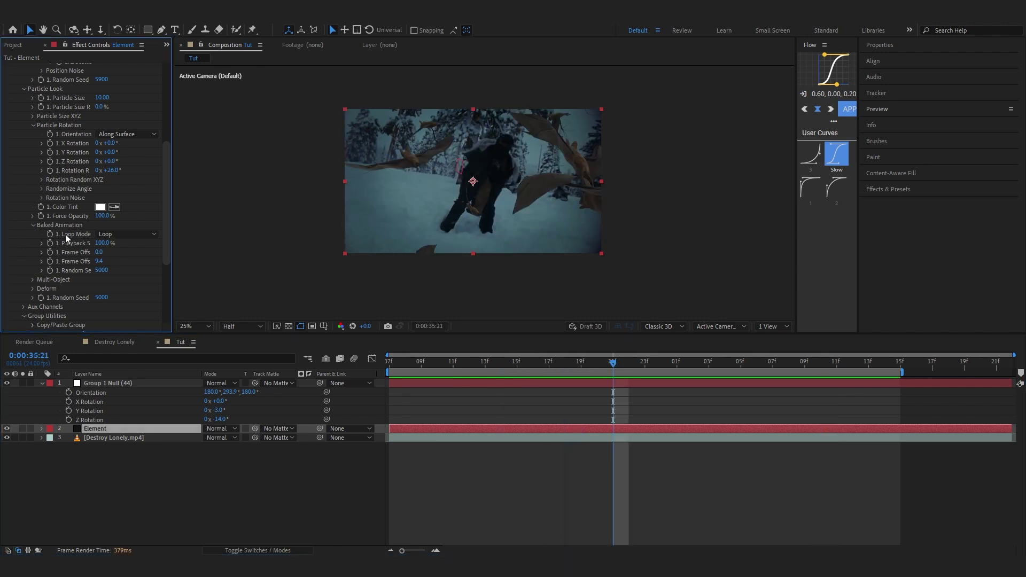
pyautogui.click(113, 235)
pyautogui.click(121, 255)
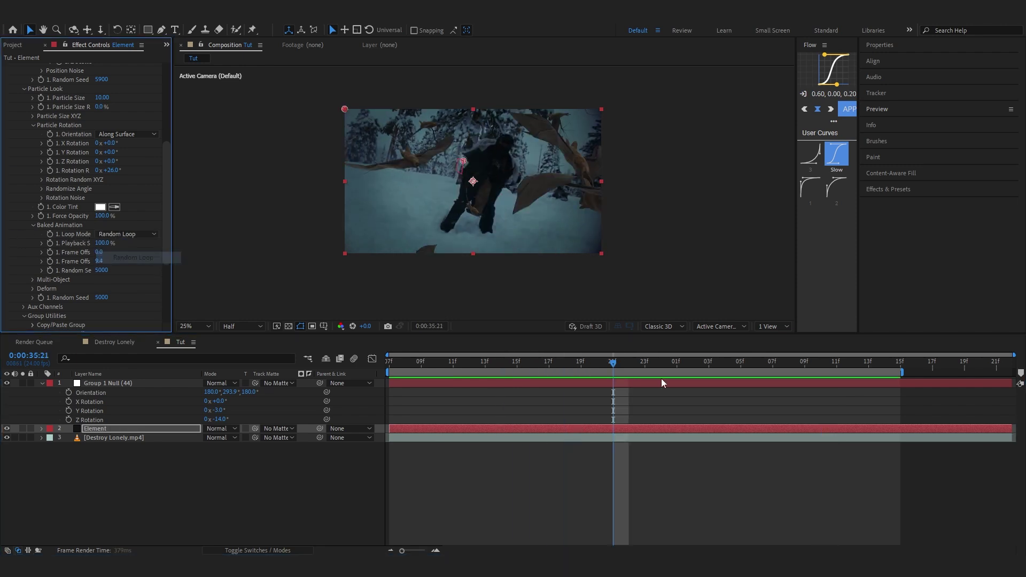
# Apply Lumetri Color to the Element layer and set its Basic Correction Contrast to 71.
pyautogui.click(533, 362)
pyautogui.scroll(3, 536, 307)
pyautogui.scroll(-1, 594, 268)
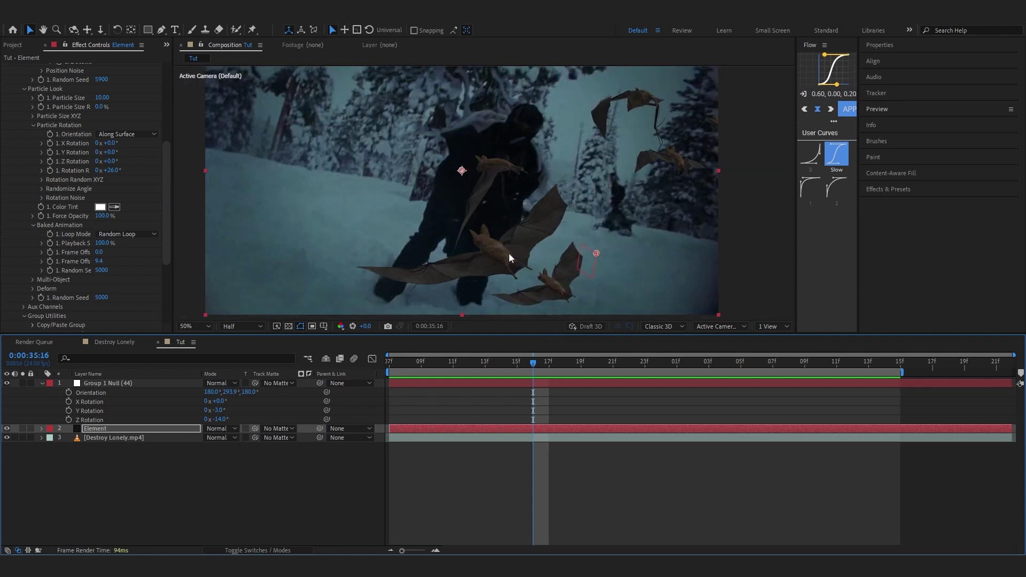
pyautogui.click(183, 325)
pyautogui.click(185, 347)
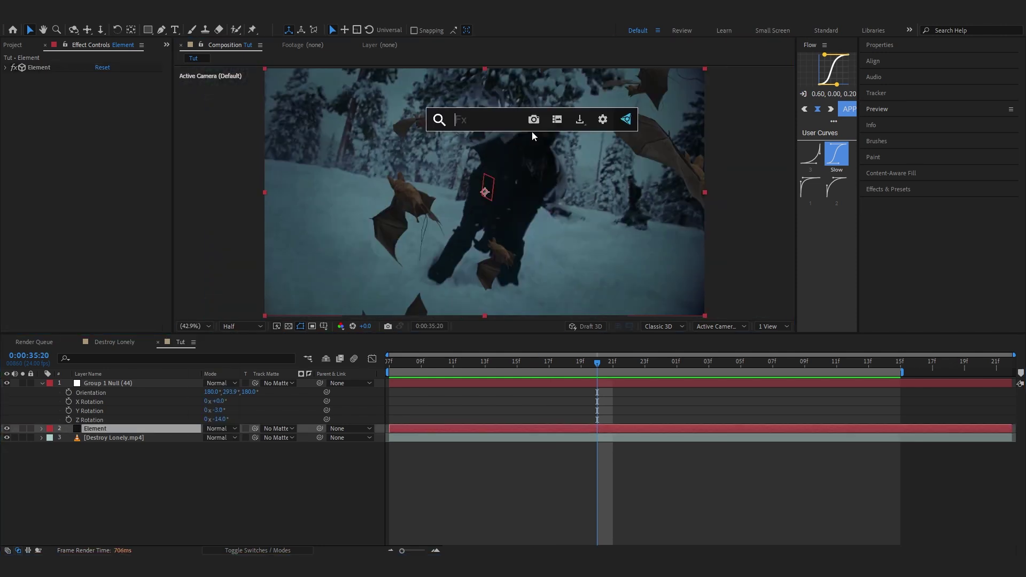
pyautogui.write('lume')
pyautogui.press('Return')
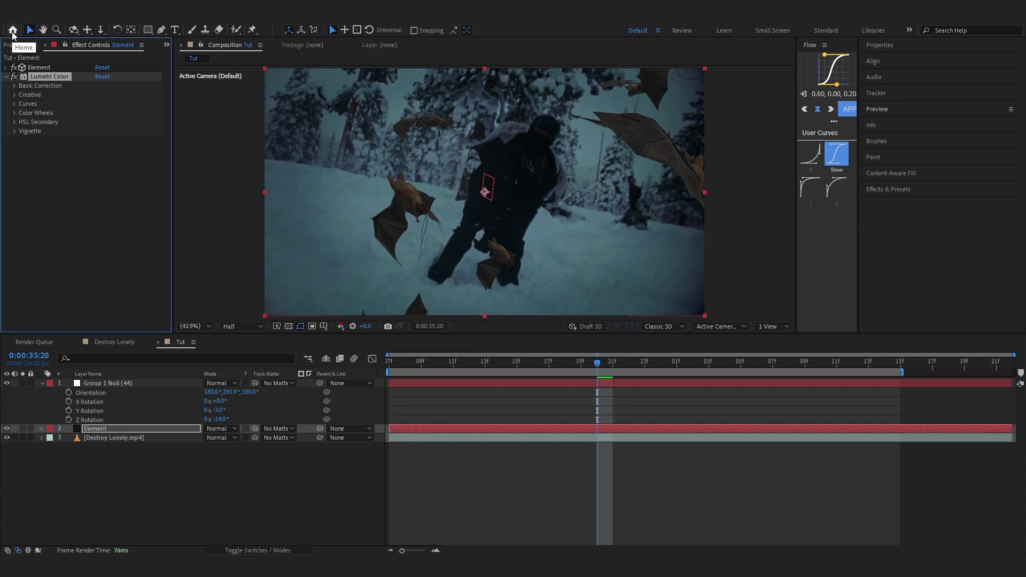
pyautogui.click(14, 86)
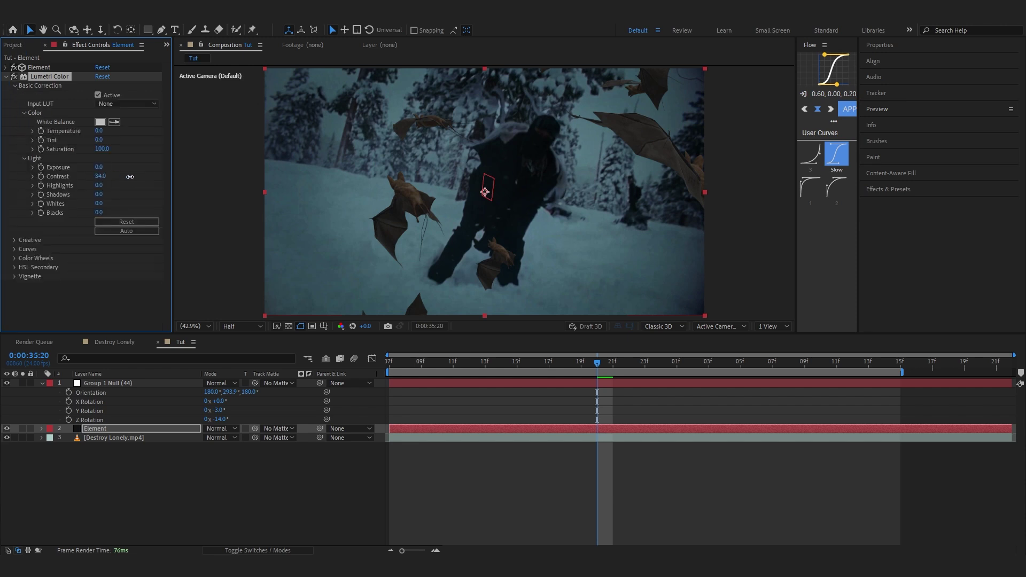
pyautogui.moveTo(124, 176); pyautogui.dragTo(175, 182)
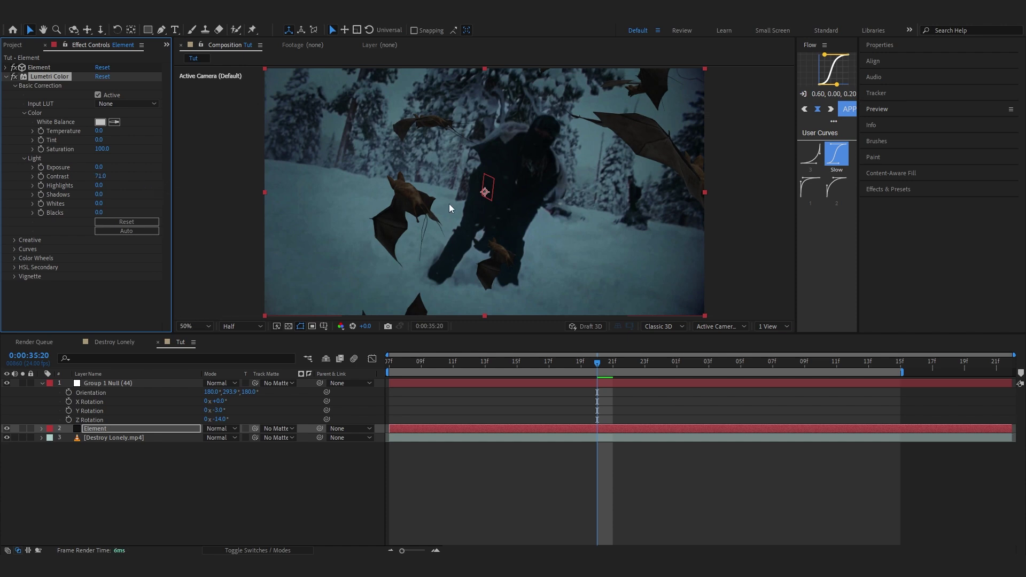
# Cool the bats by setting the Lumetri Color Temperature to -48, checking the result on a bat up close.
pyautogui.scroll(2, 448, 204)
pyautogui.scroll(-1, 456, 204)
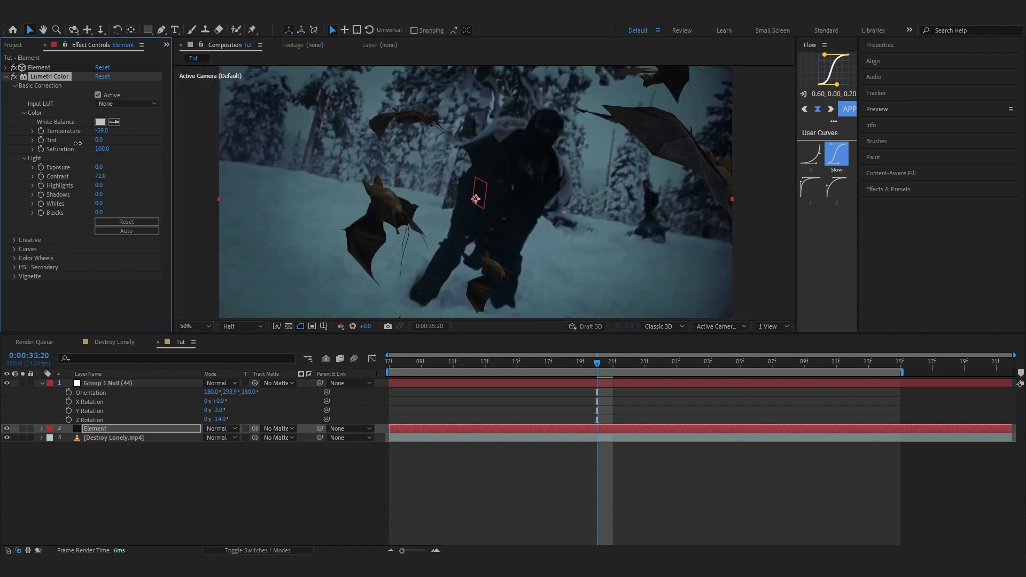
pyautogui.moveTo(80, 143); pyautogui.dragTo(83, 144)
pyautogui.scroll(1, 312, 159)
pyautogui.moveTo(312, 159); pyautogui.dragTo(402, 144)
pyautogui.scroll(1, 390, 146)
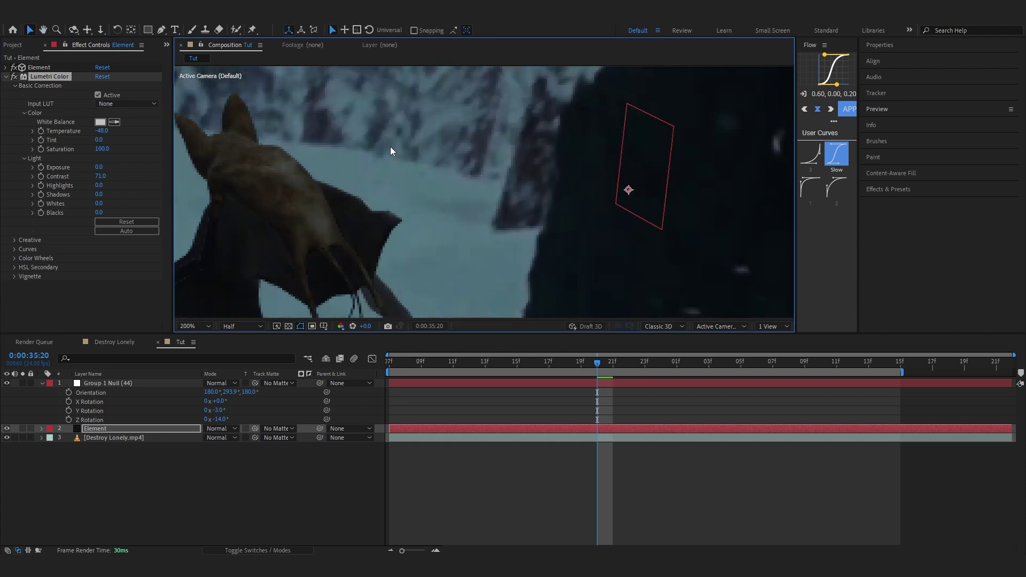
pyautogui.scroll(-2, 410, 171)
# Apply Tritone to the Element layer, sample the Midtones colour from the footage and set Blend With Original to 68%.
pyautogui.hotkey('ctrl', 'space')
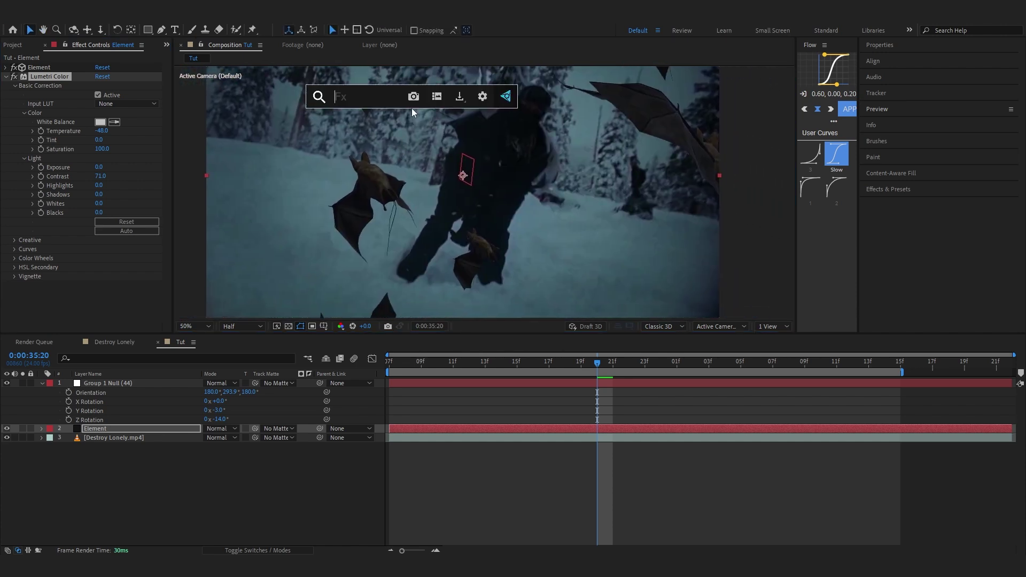
pyautogui.write('tr')
pyautogui.click(374, 143)
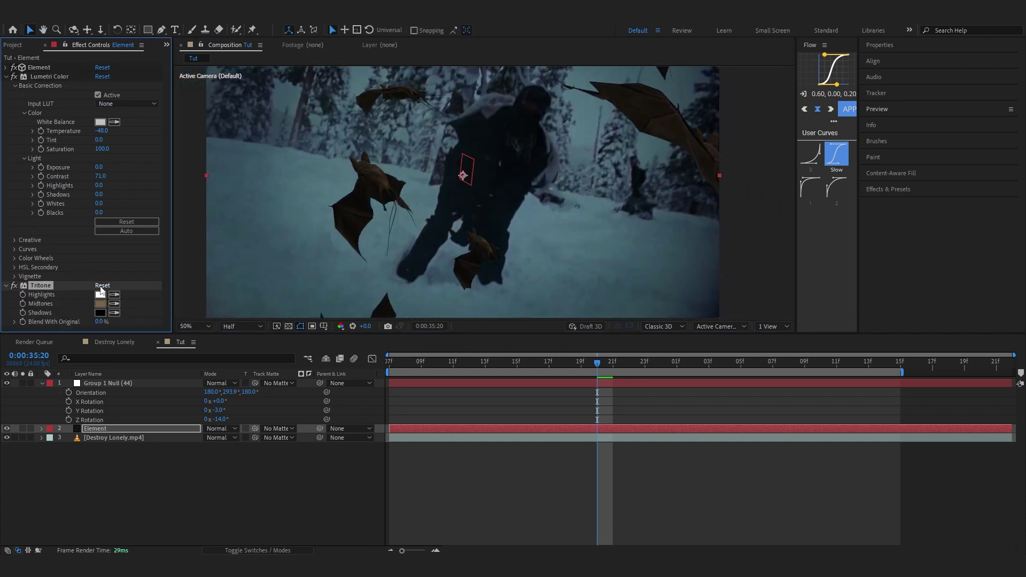
pyautogui.click(114, 304)
pyautogui.click(303, 191)
pyautogui.moveTo(100, 321); pyautogui.dragTo(129, 320)
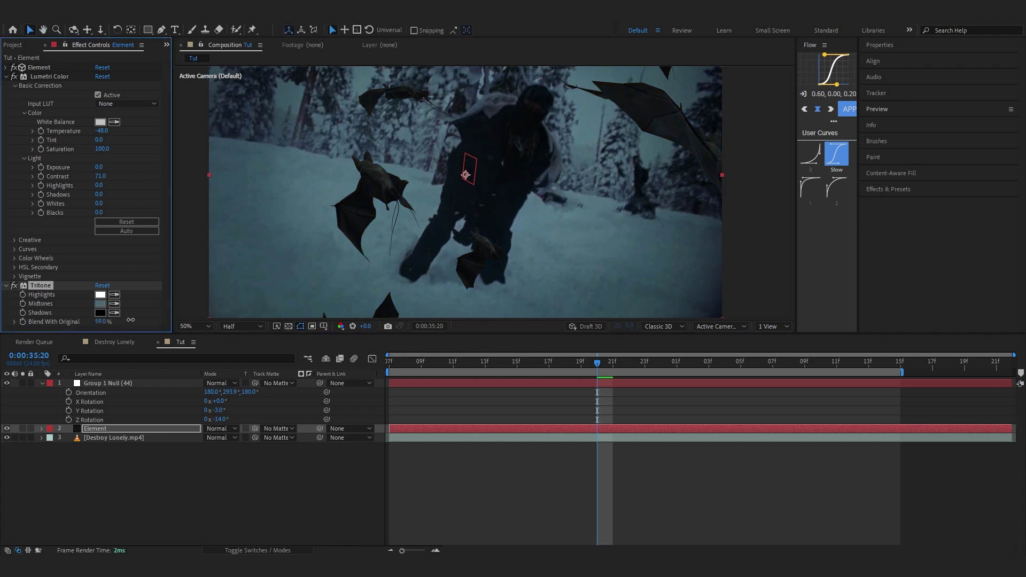
pyautogui.click(13, 285)
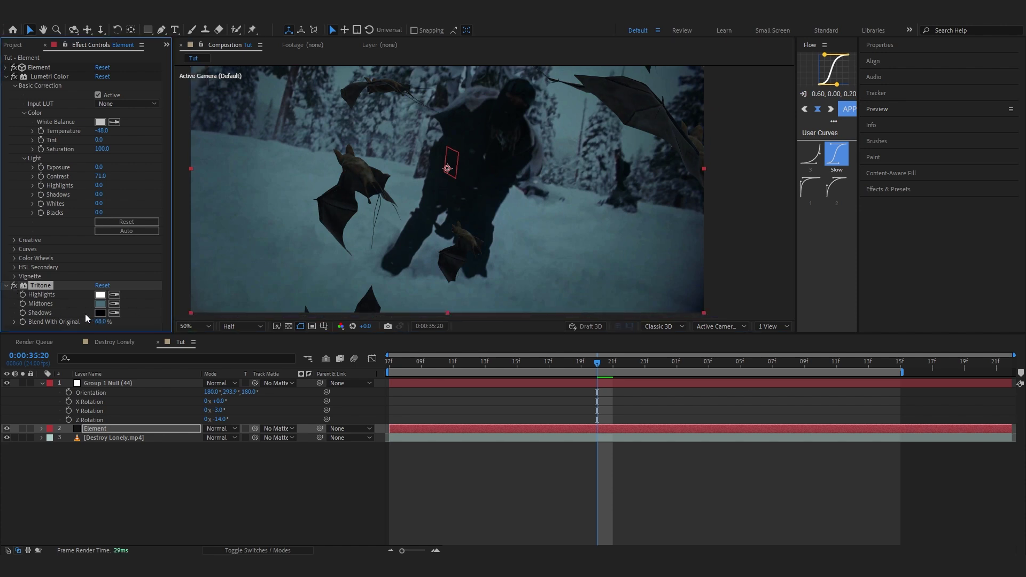
# Set the Lumetri Color Contrast to 75 and inspect the bats against the footage.
pyautogui.click(479, 149)
pyautogui.moveTo(476, 138); pyautogui.dragTo(459, 156)
pyautogui.scroll(1, 473, 172)
pyautogui.scroll(-1, 472, 172)
pyautogui.moveTo(351, 131); pyautogui.dragTo(383, 120)
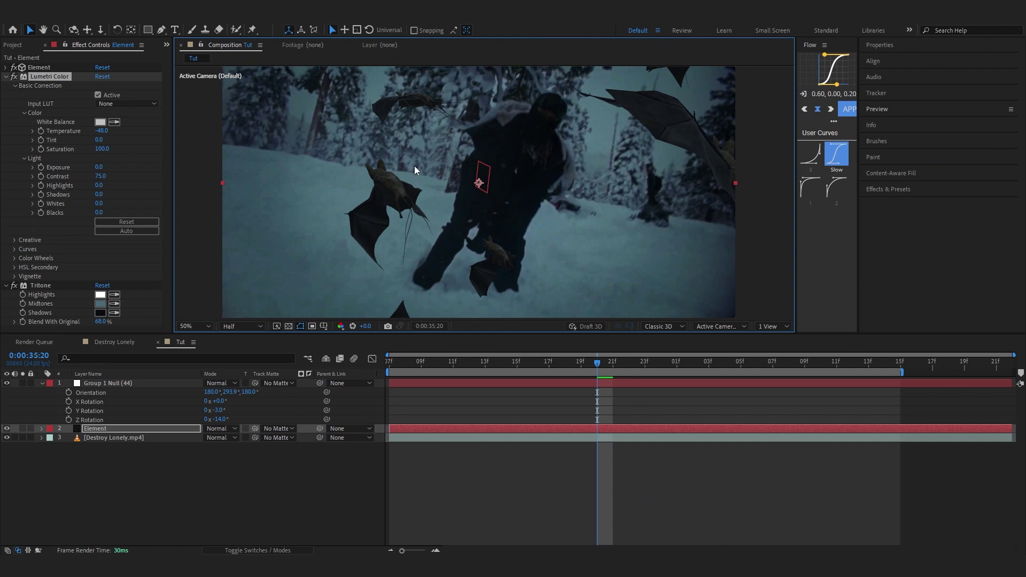
# Enable SSAO ambient occlusion in Element's Render Settings with intensity 31.1, radius 5.6 and distribution 7.8.
pyautogui.click(5, 78)
pyautogui.click(5, 86)
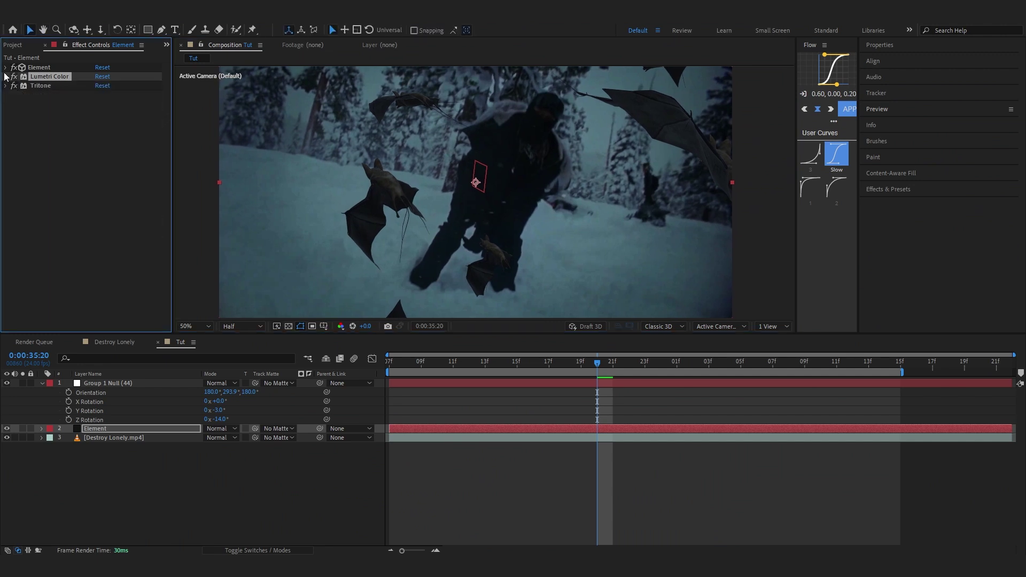
pyautogui.click(5, 68)
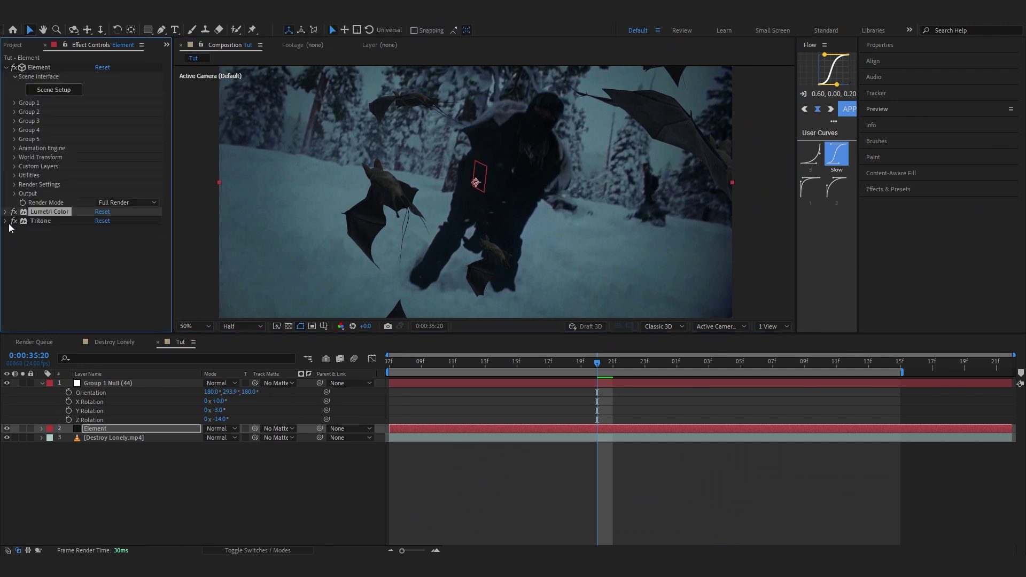
pyautogui.click(15, 185)
pyautogui.click(23, 229)
pyautogui.scroll(-1, 27, 232)
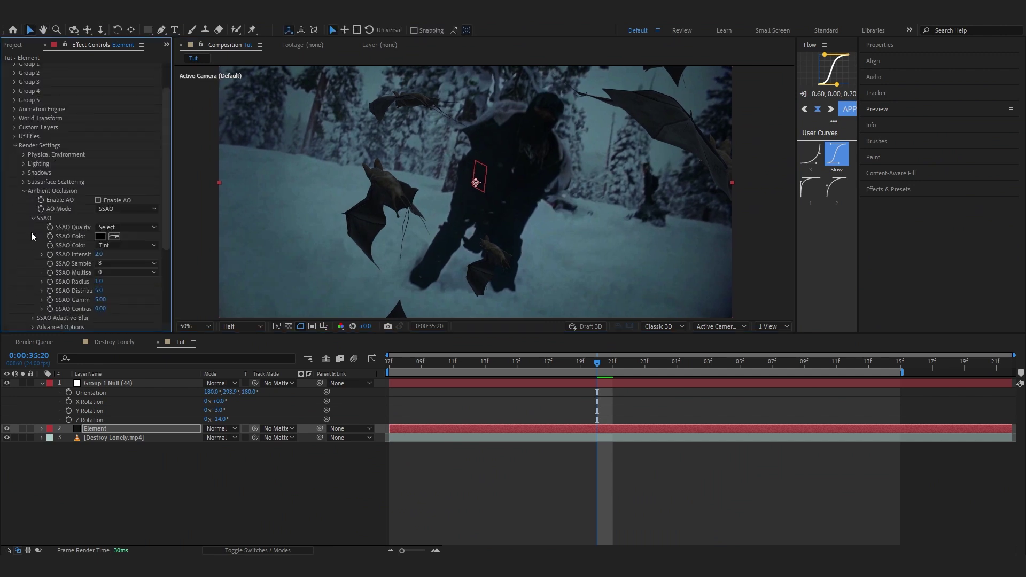
pyautogui.scroll(-1, 89, 213)
pyautogui.moveTo(98, 207); pyautogui.dragTo(254, 227)
pyautogui.moveTo(168, 225); pyautogui.dragTo(236, 225)
pyautogui.scroll(4, 475, 216)
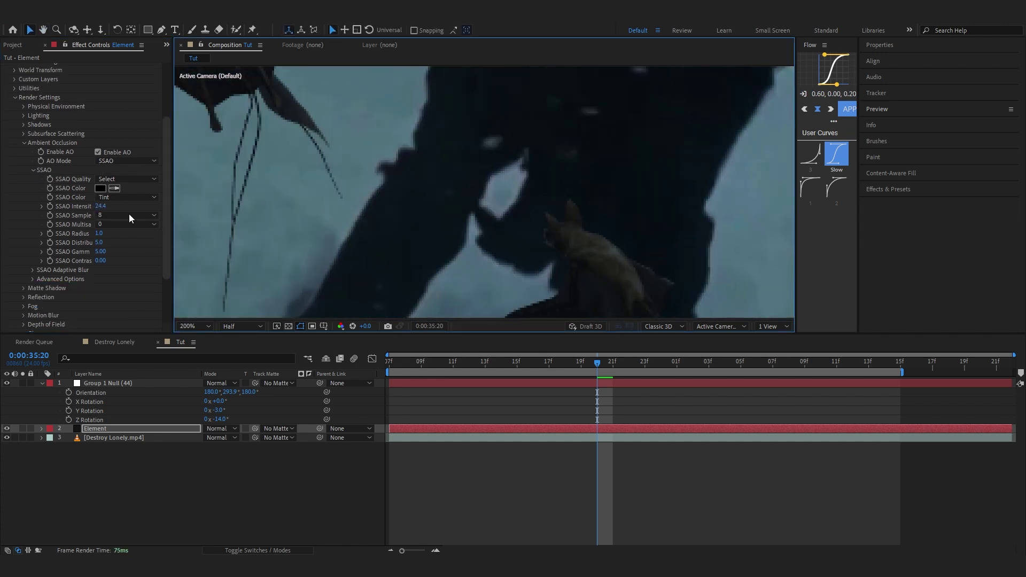
pyautogui.scroll(-2, 328, 213)
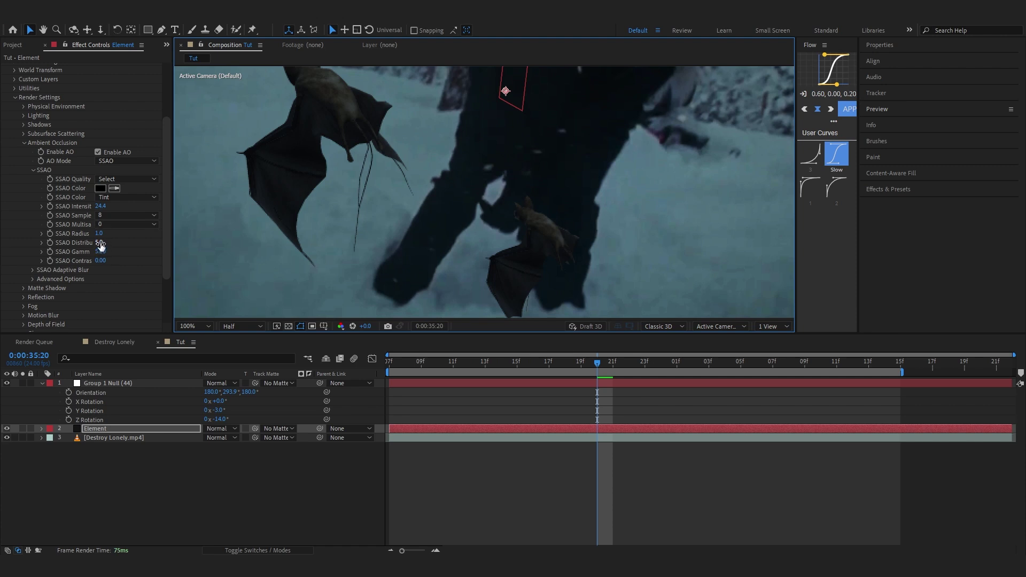
pyautogui.moveTo(99, 242); pyautogui.dragTo(155, 248)
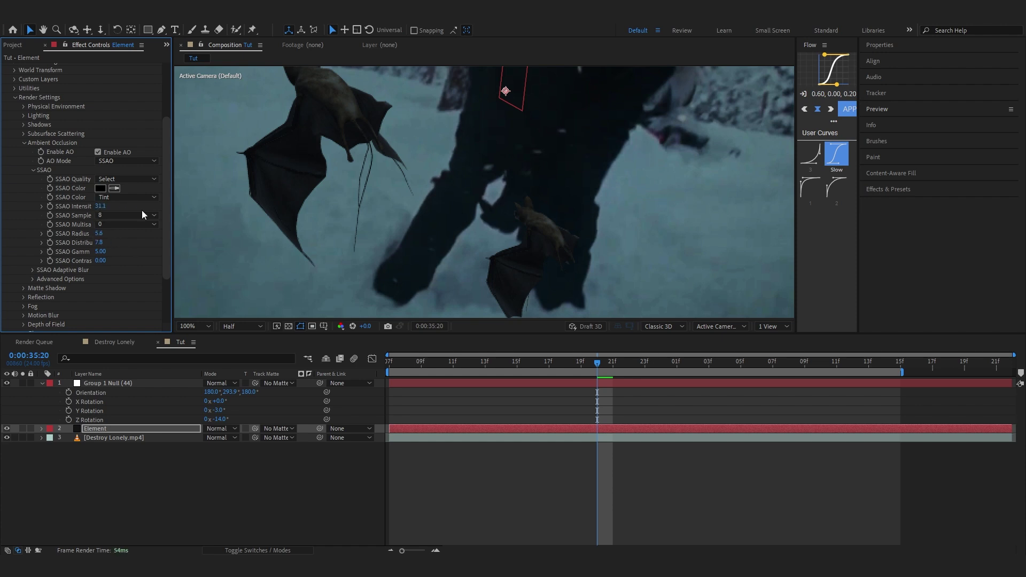
# Turn on Motion Blur in Element's Render Settings and set its Shutter Angle to 80.
pyautogui.scroll(-2, 512, 207)
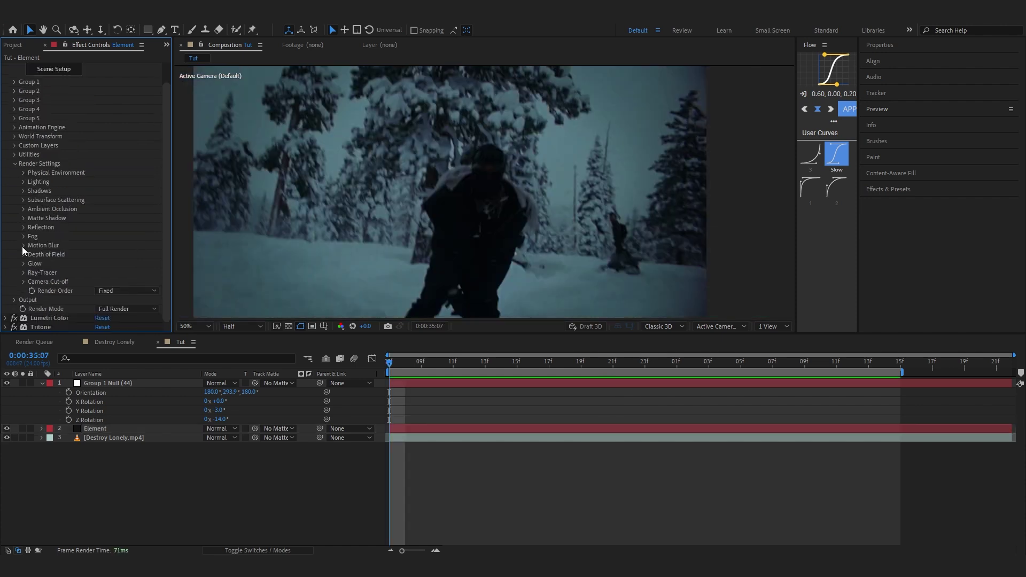
pyautogui.click(23, 245)
pyautogui.click(124, 254)
pyautogui.click(123, 279)
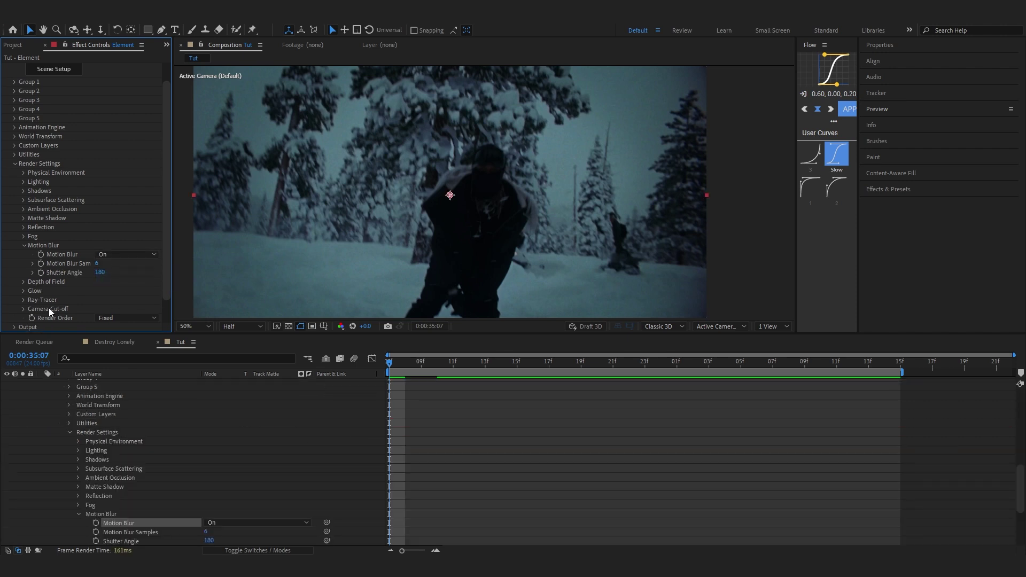
pyautogui.click(100, 273)
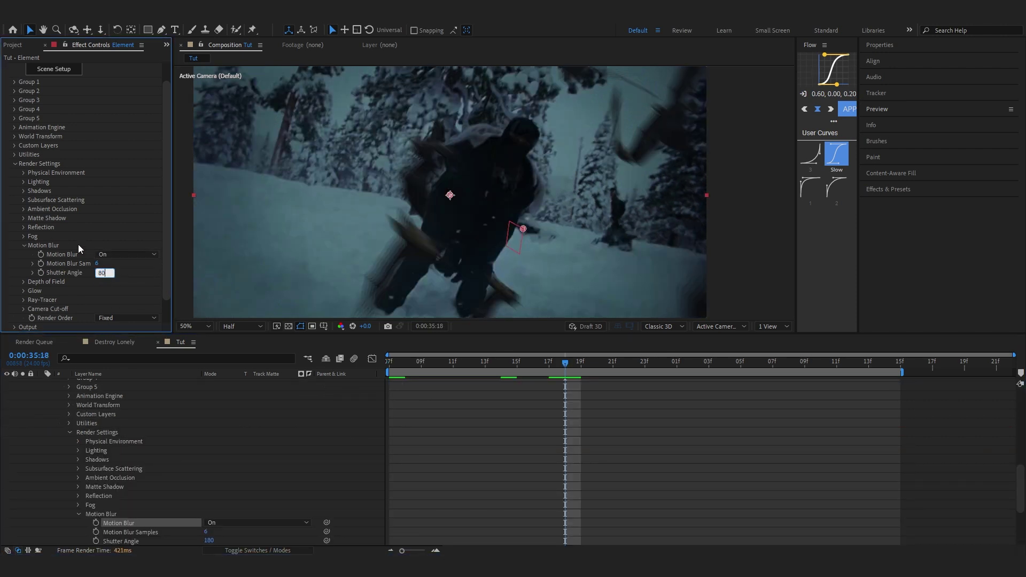
pyautogui.write('80')
pyautogui.press('Return')
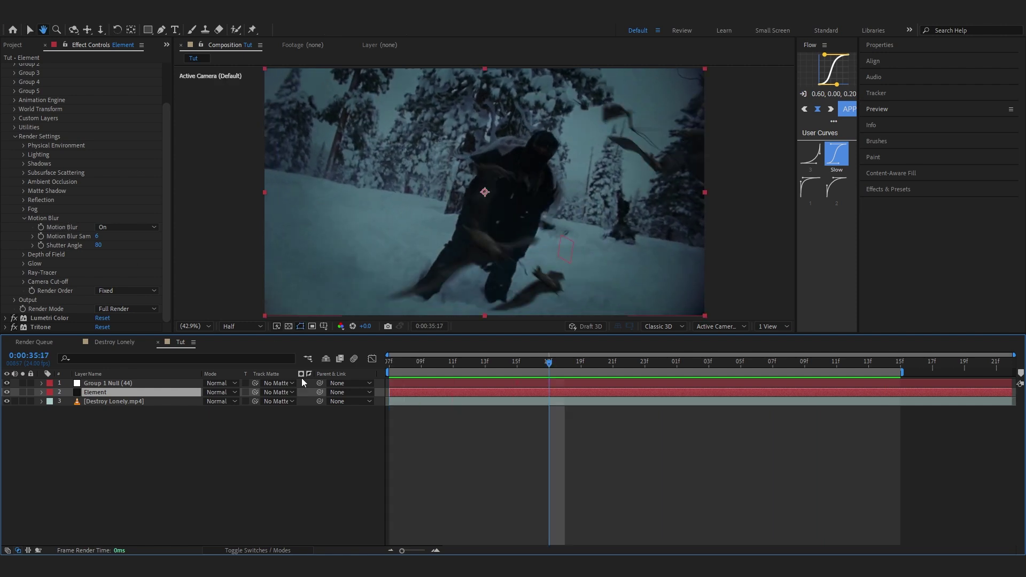
# Add a new adjustment layer above all other layers in the Tut composition.
pyautogui.click(285, 448)
pyautogui.rightClick(285, 448)
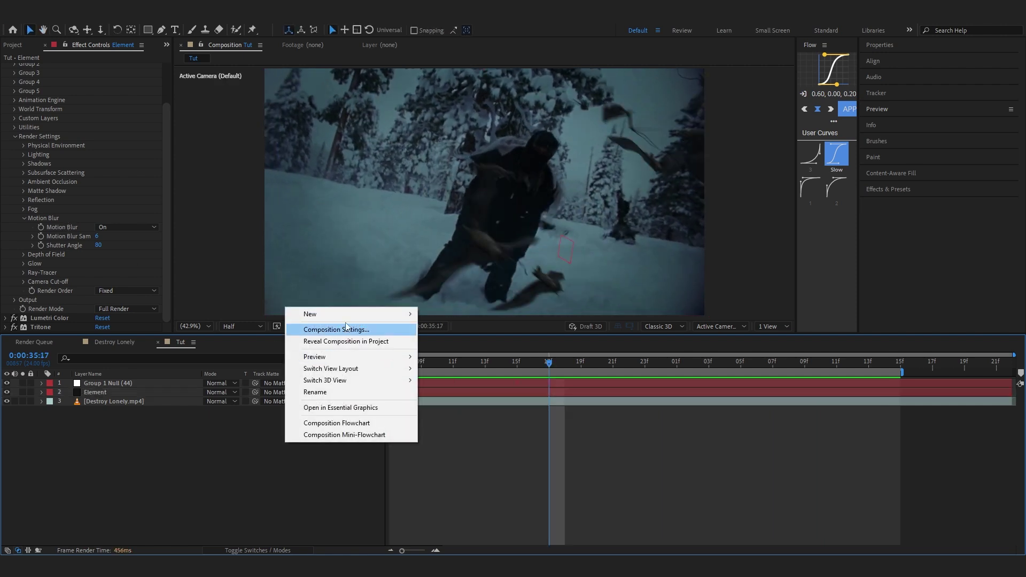
pyautogui.moveTo(383, 314)
pyautogui.click(449, 400)
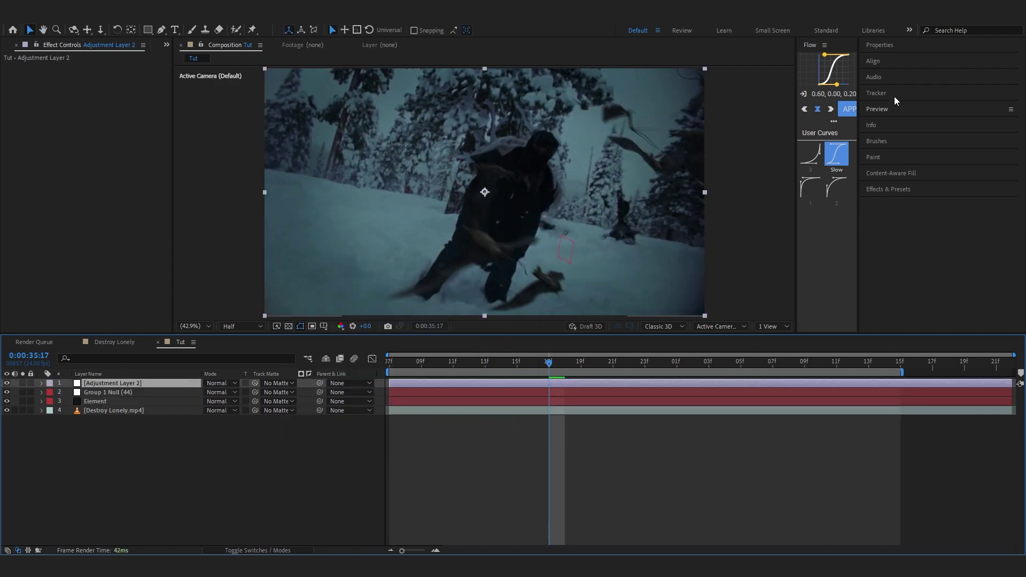
# Apply the Black & White Glow preset from the Grunge - Default folder to the adjustment layer and preview it.
pyautogui.moveTo(890, 188); pyautogui.dragTo(932, 60)
pyautogui.click(931, 60)
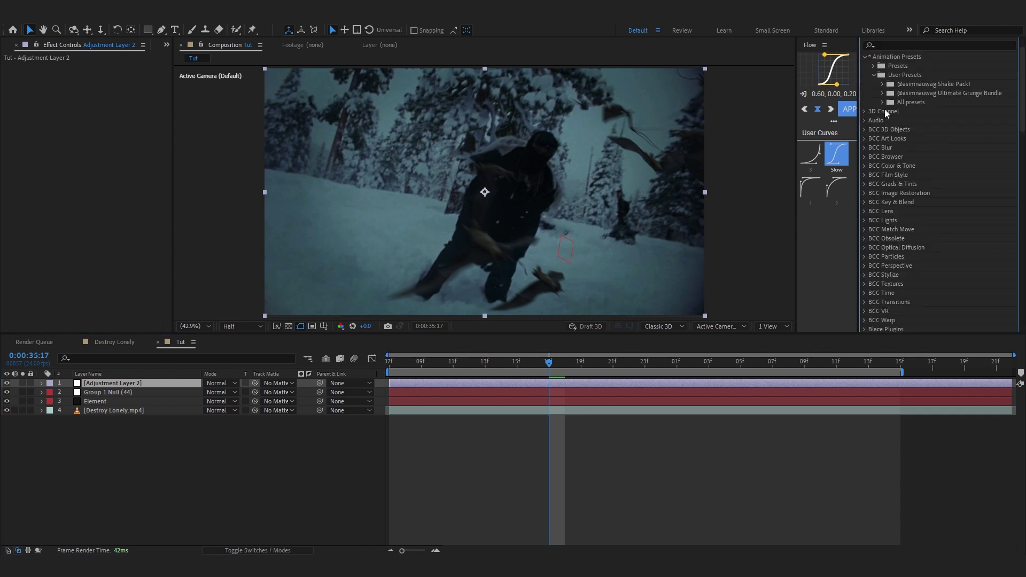
pyautogui.click(883, 93)
pyautogui.click(892, 102)
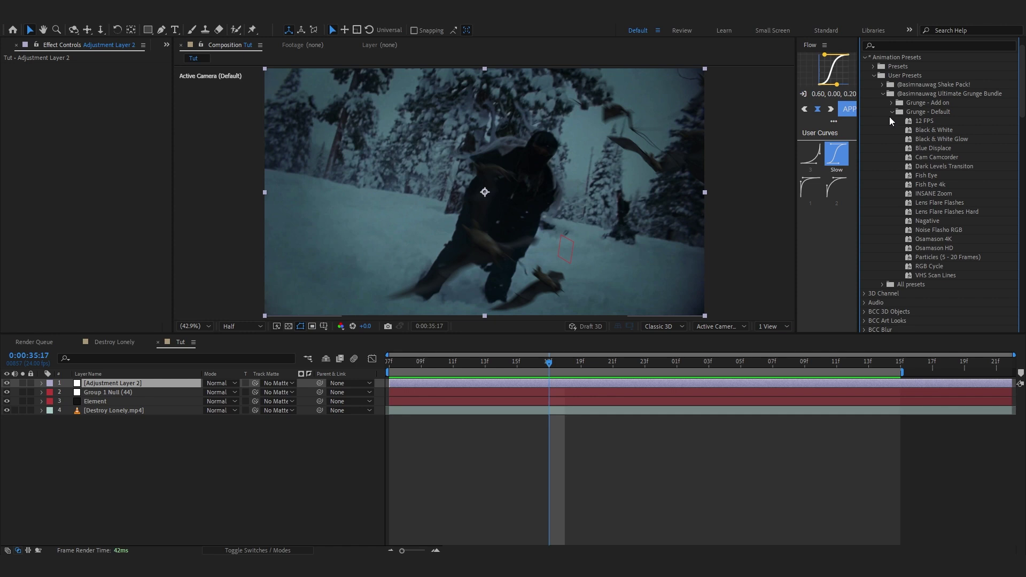
pyautogui.moveTo(502, 364); pyautogui.dragTo(533, 376)
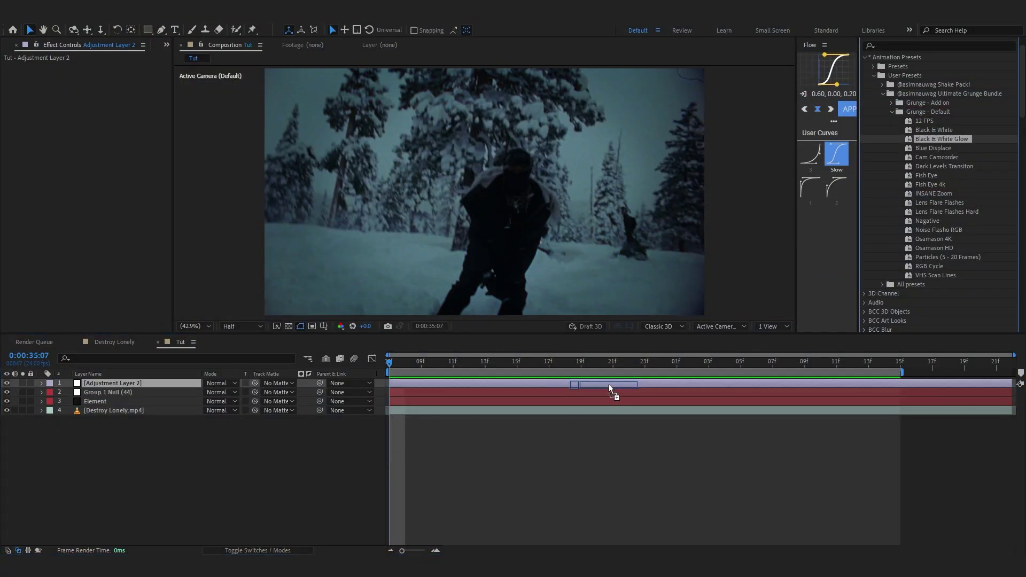
pyautogui.moveTo(609, 387); pyautogui.dragTo(608, 384)
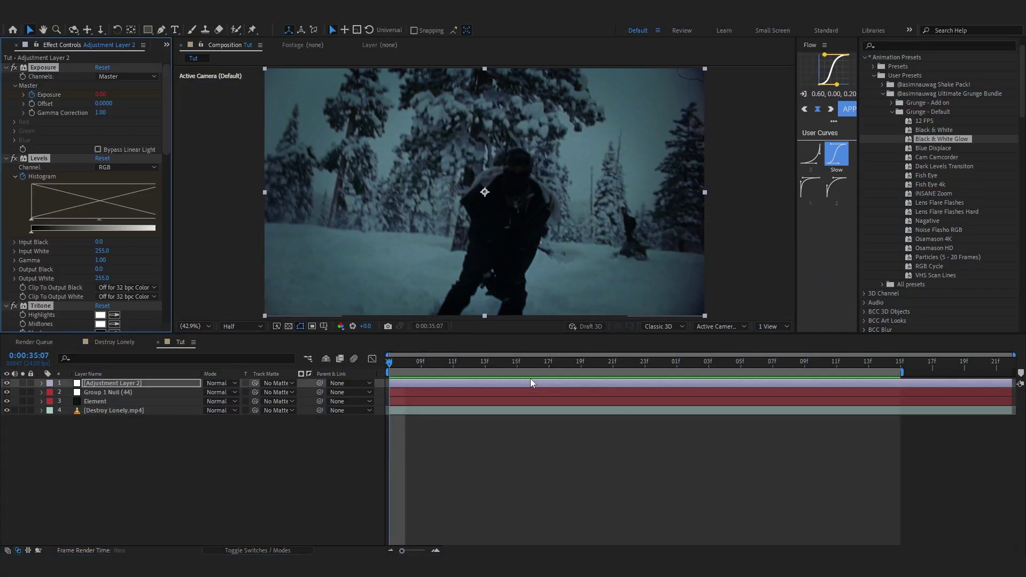
pyautogui.click(420, 363)
pyautogui.press('space')
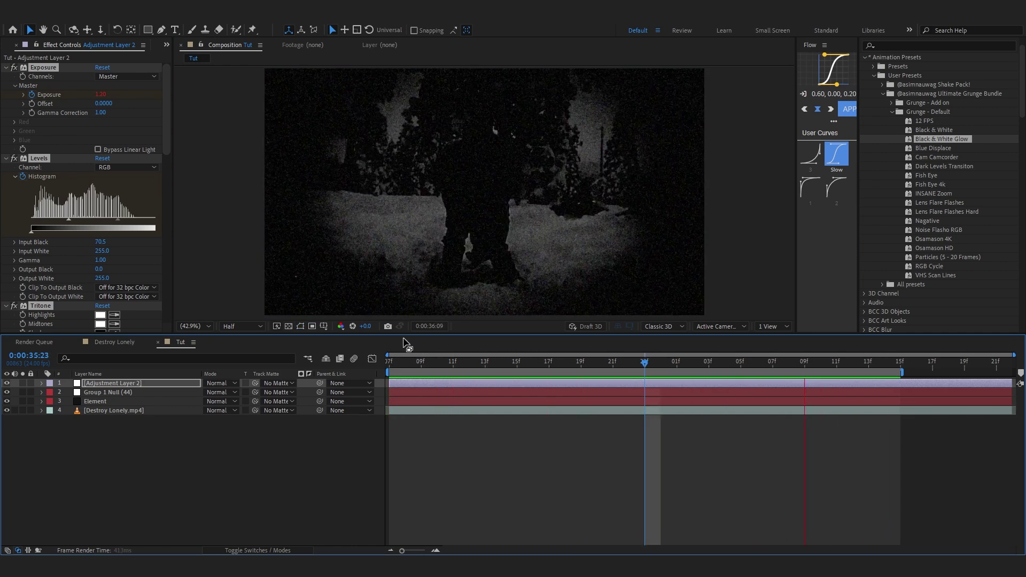
# Reveal the adjustment layer's keyframes and set Tritone's Blend With Original to 26% at 0:00:36:04.
pyautogui.click(129, 383)
pyautogui.press('space')
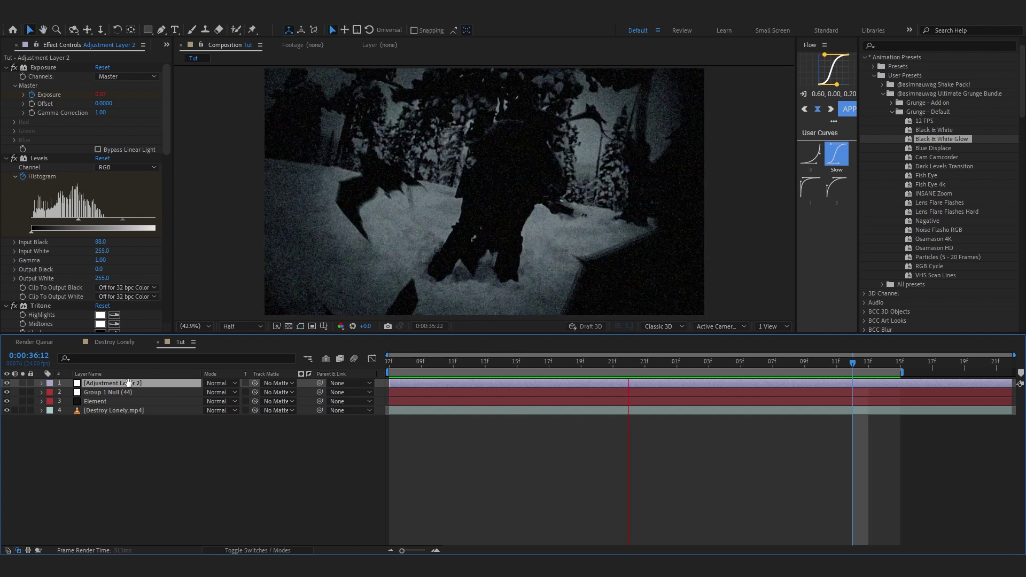
pyautogui.press('u')
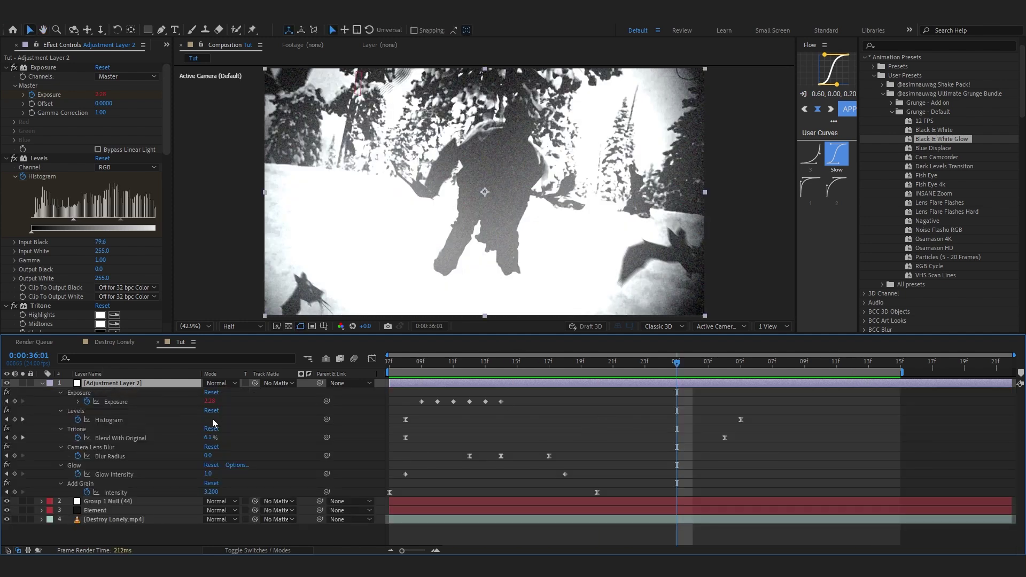
pyautogui.moveTo(704, 367); pyautogui.dragTo(725, 366)
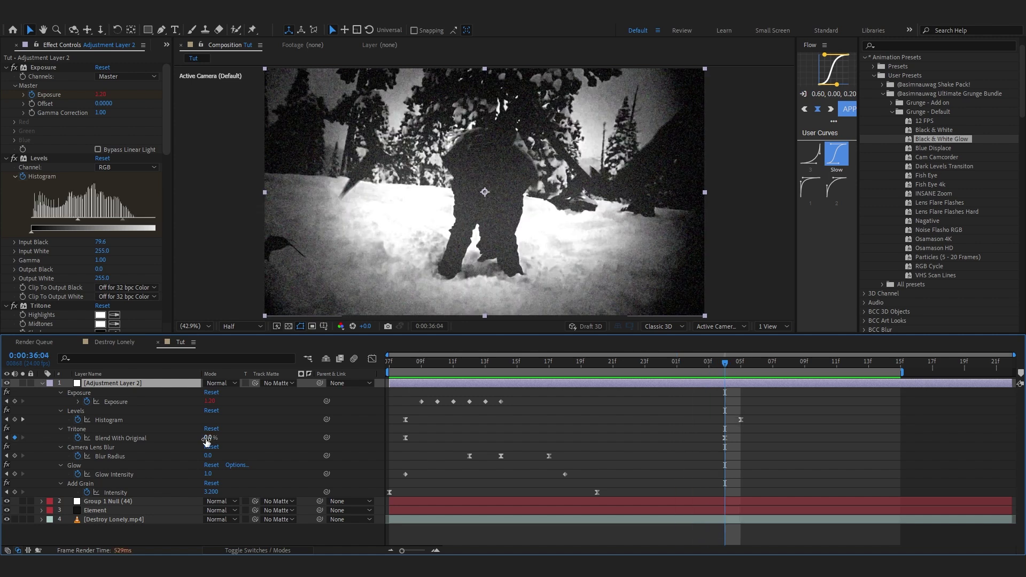
pyautogui.moveTo(206, 438); pyautogui.dragTo(219, 439)
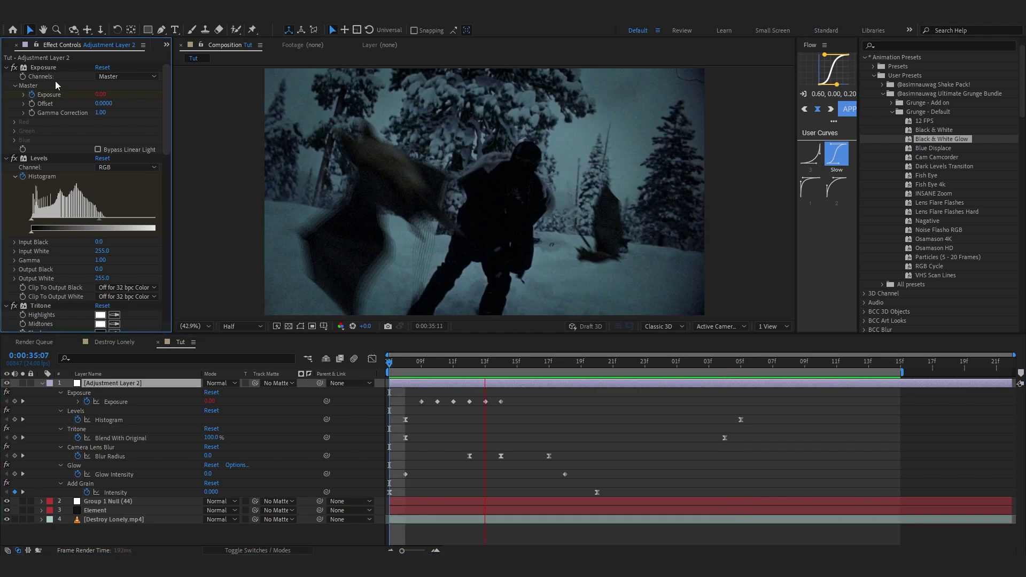
# Collapse the adjustment layer's effects and delete its Exposure effect.
pyautogui.click(39, 158)
pyautogui.hotkey('ctrl', 'a')
pyautogui.click(6, 68)
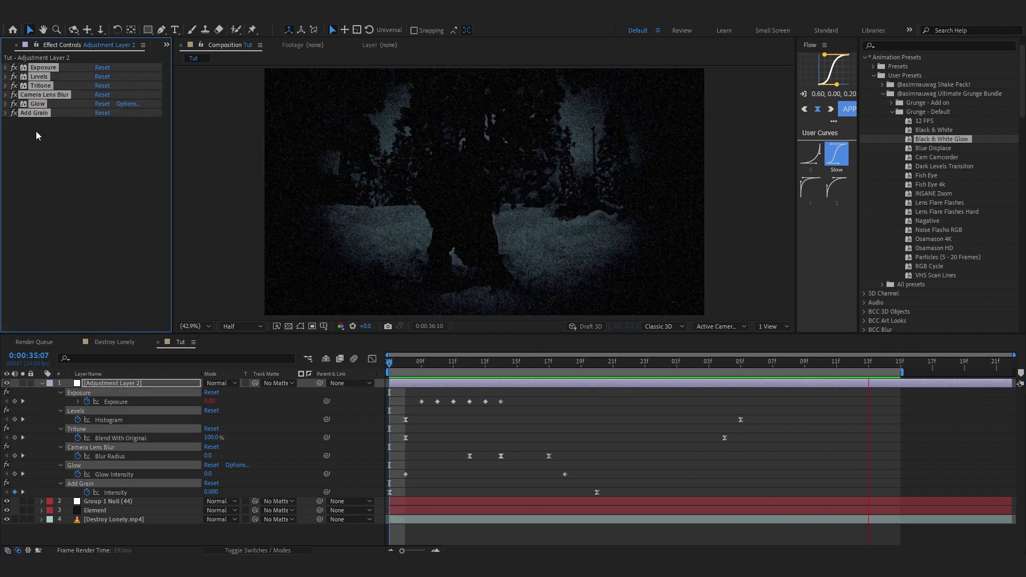
pyautogui.click(34, 129)
pyautogui.click(41, 69)
pyautogui.press('Delete')
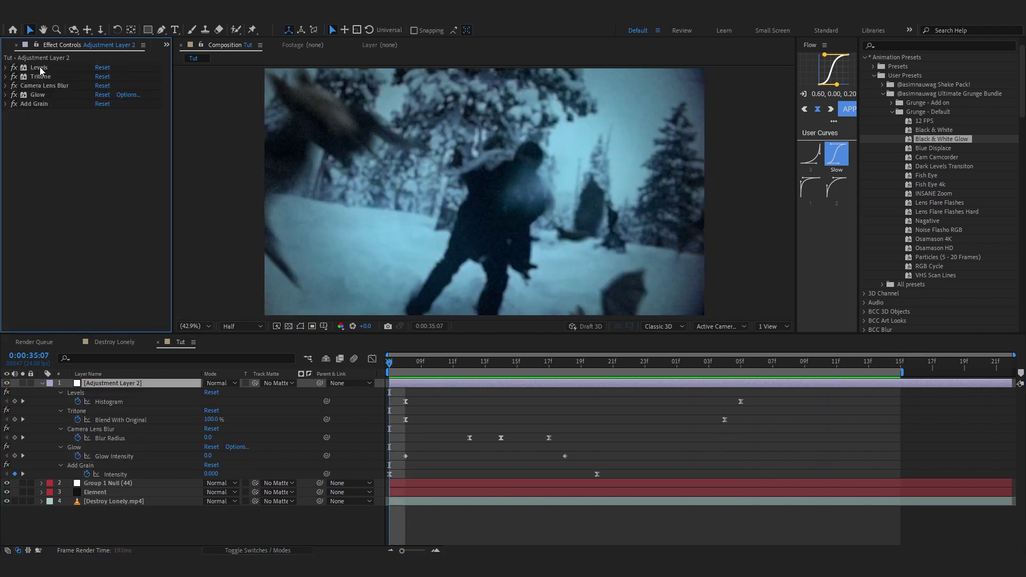
# Add the S_Flicker effect to the adjustment layer above the bat swarm and footage.
pyautogui.hotkey('ctrl', 'space')
pyautogui.write('fl')
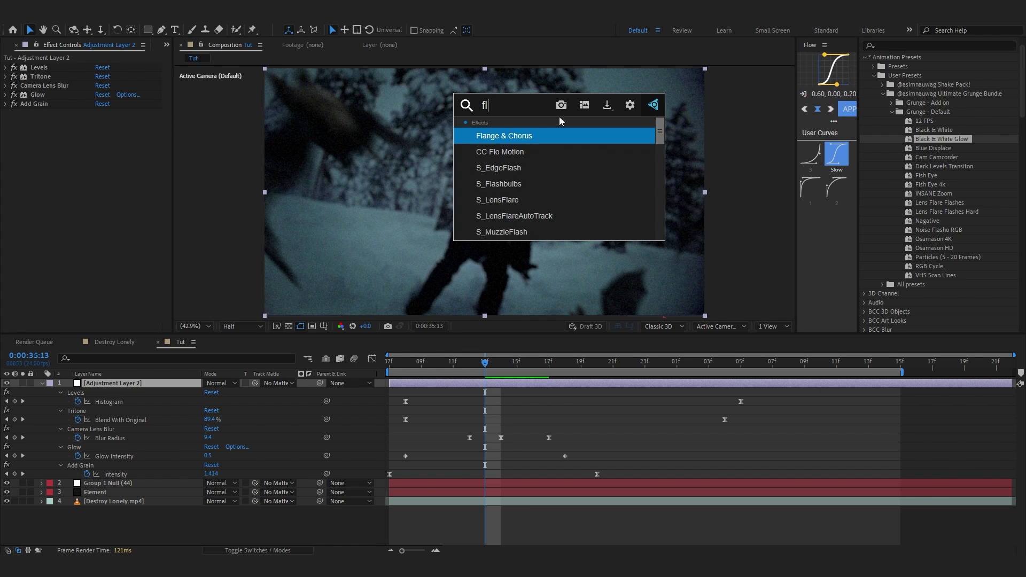
pyautogui.write('icker')
pyautogui.press('Return')
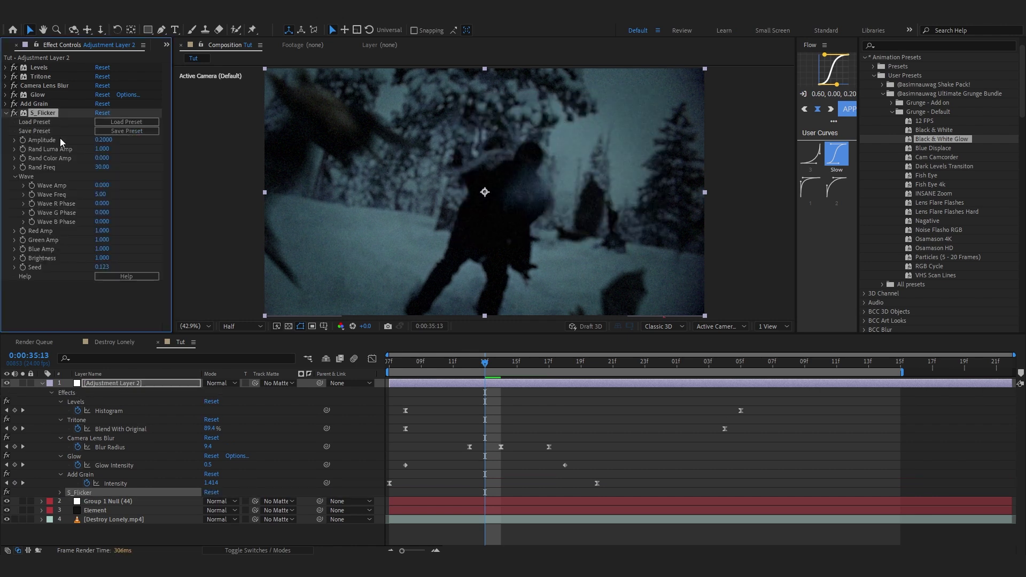
# Add an Exposure effect to the adjustment layer, place it directly below S_Flicker and set its Exposure to 0.49.
pyautogui.hotkey('ctrl', 'space')
pyautogui.write('ex')
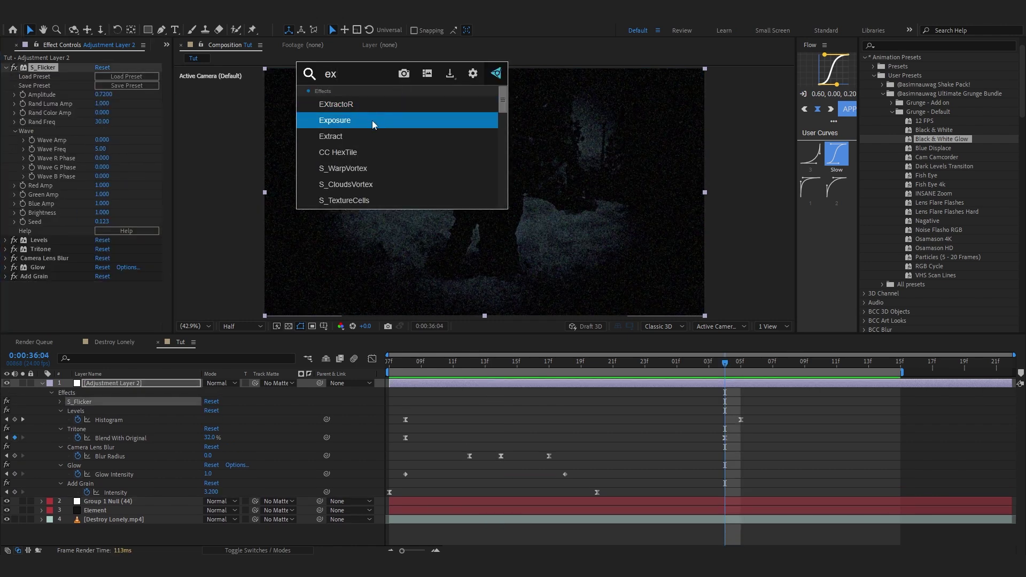
pyautogui.click(371, 119)
pyautogui.moveTo(44, 245); pyautogui.dragTo(65, 202)
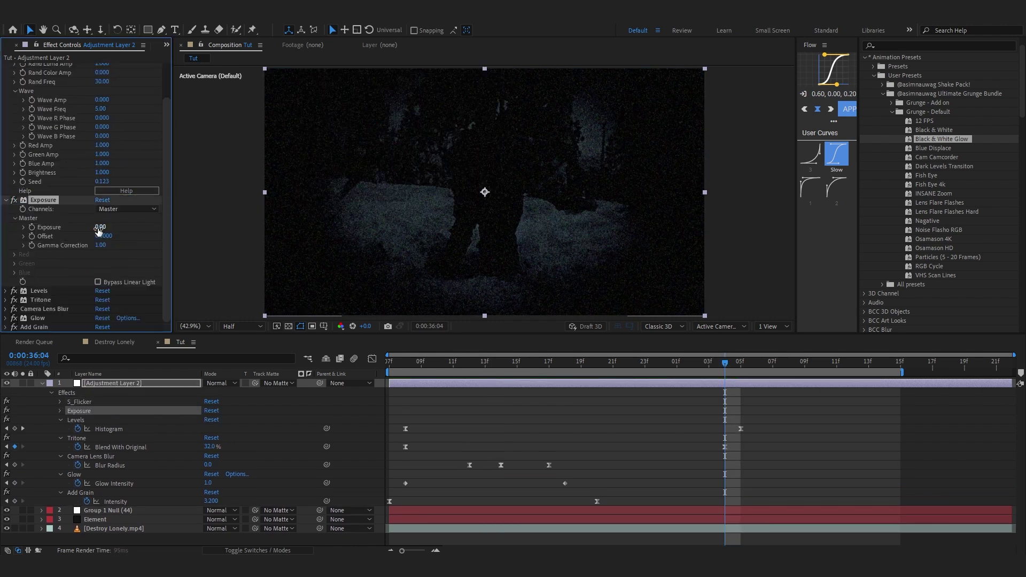
pyautogui.moveTo(111, 230); pyautogui.dragTo(125, 231)
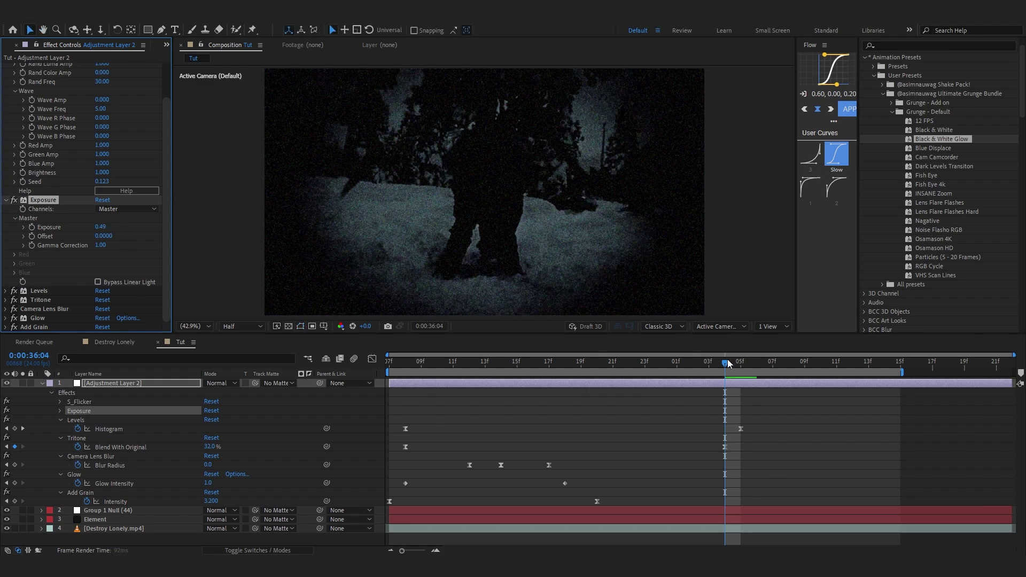
# Preview the Tut composition and switch off the adjustment layer's visibility to compare the footage without its effects.
pyautogui.press('space')
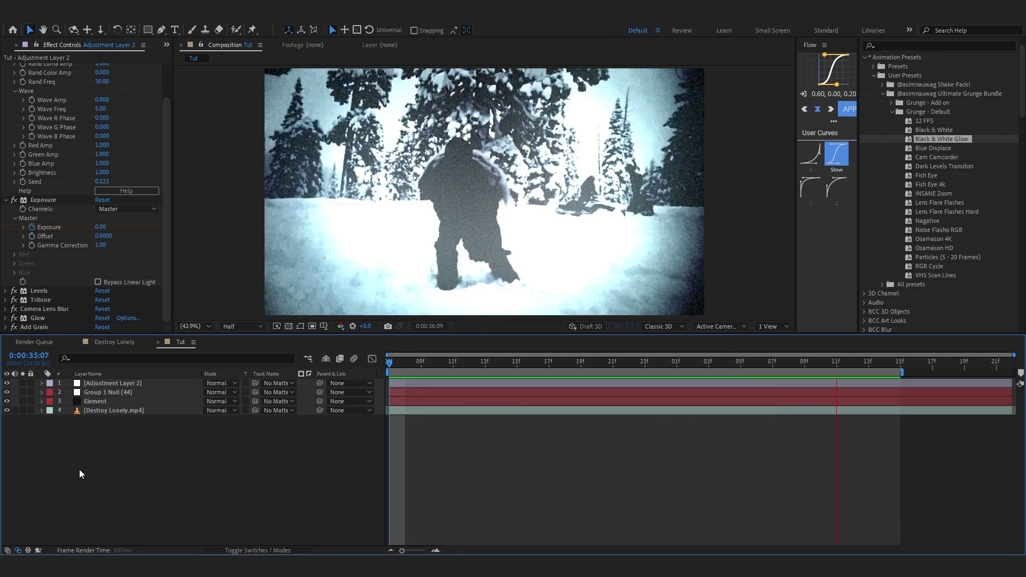
pyautogui.click(6, 383)
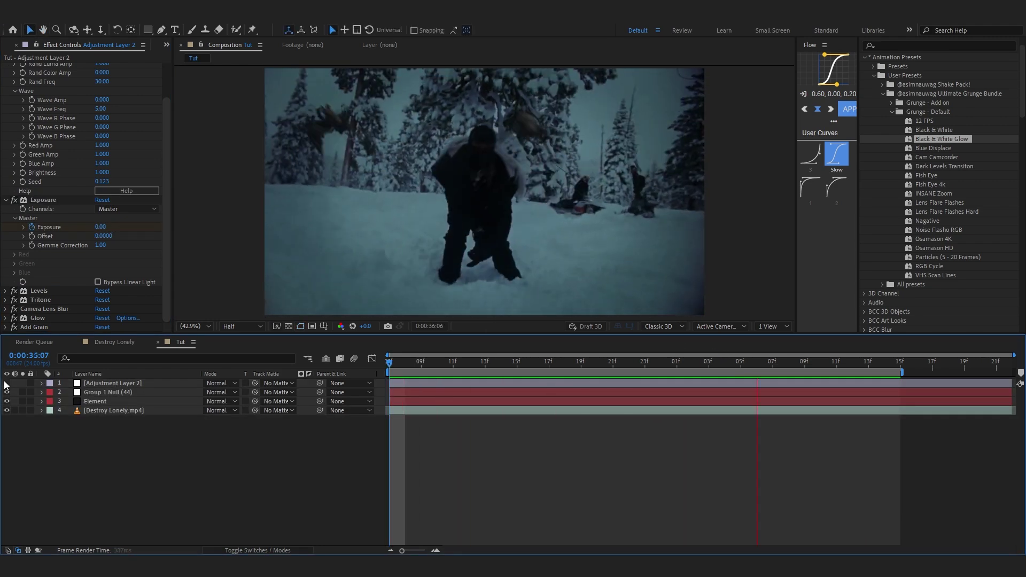